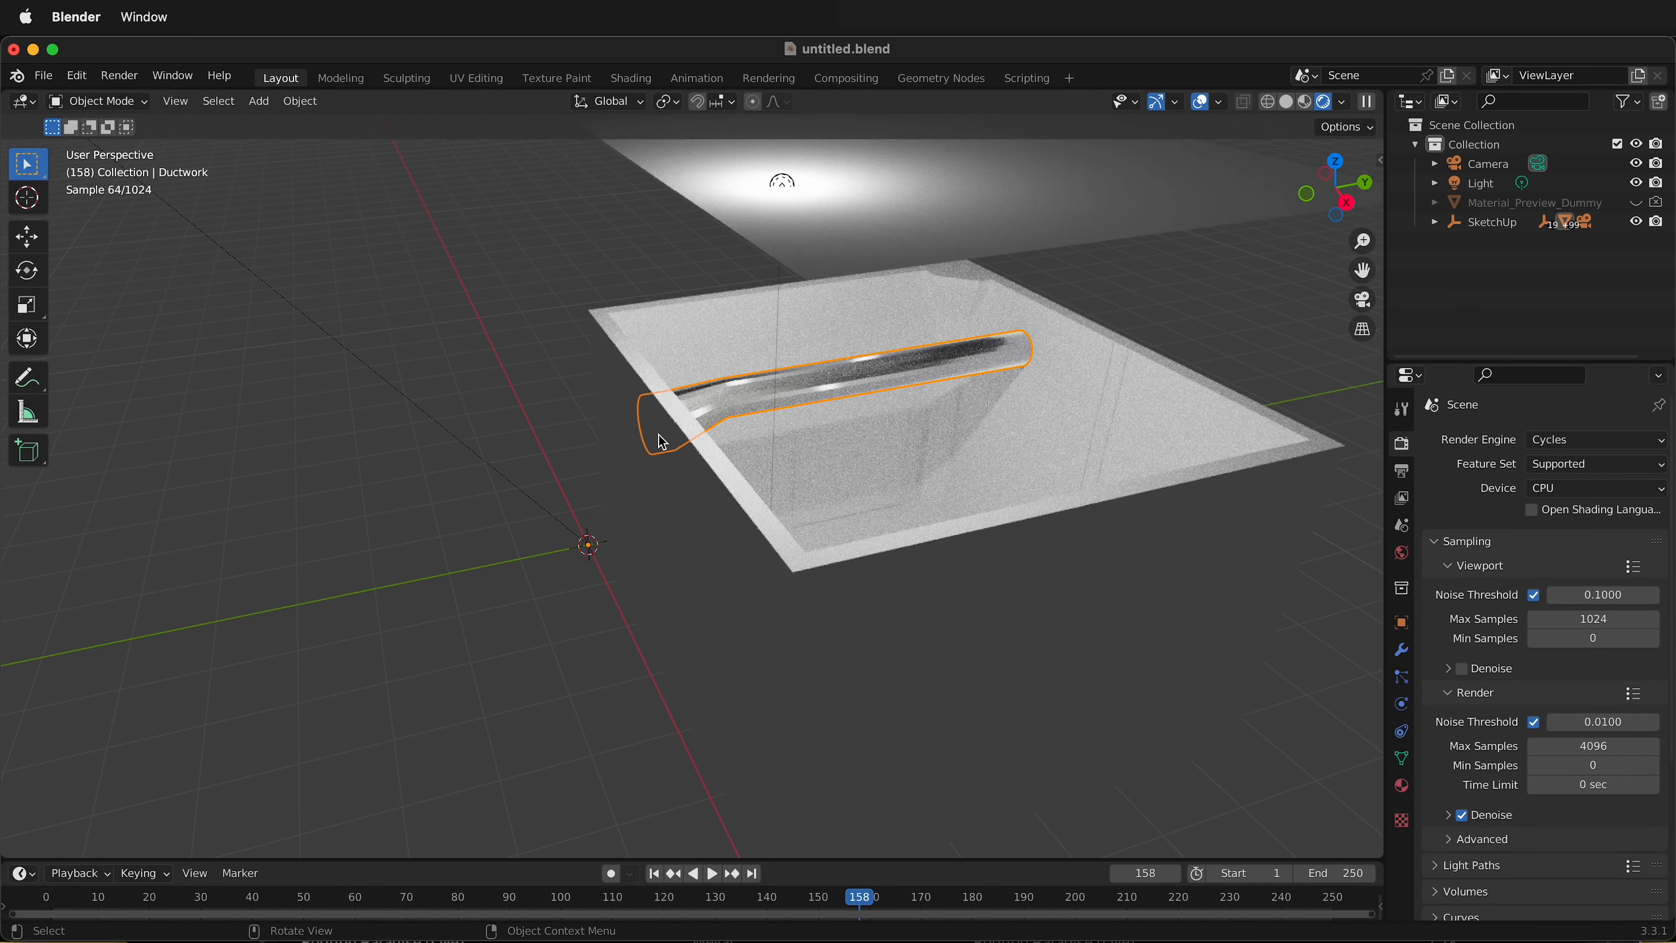
# Step: Select the ceiling light and lower it about 1.44 m along the global Z axis
pyautogui.click(789, 186)
pyautogui.click(788, 186)
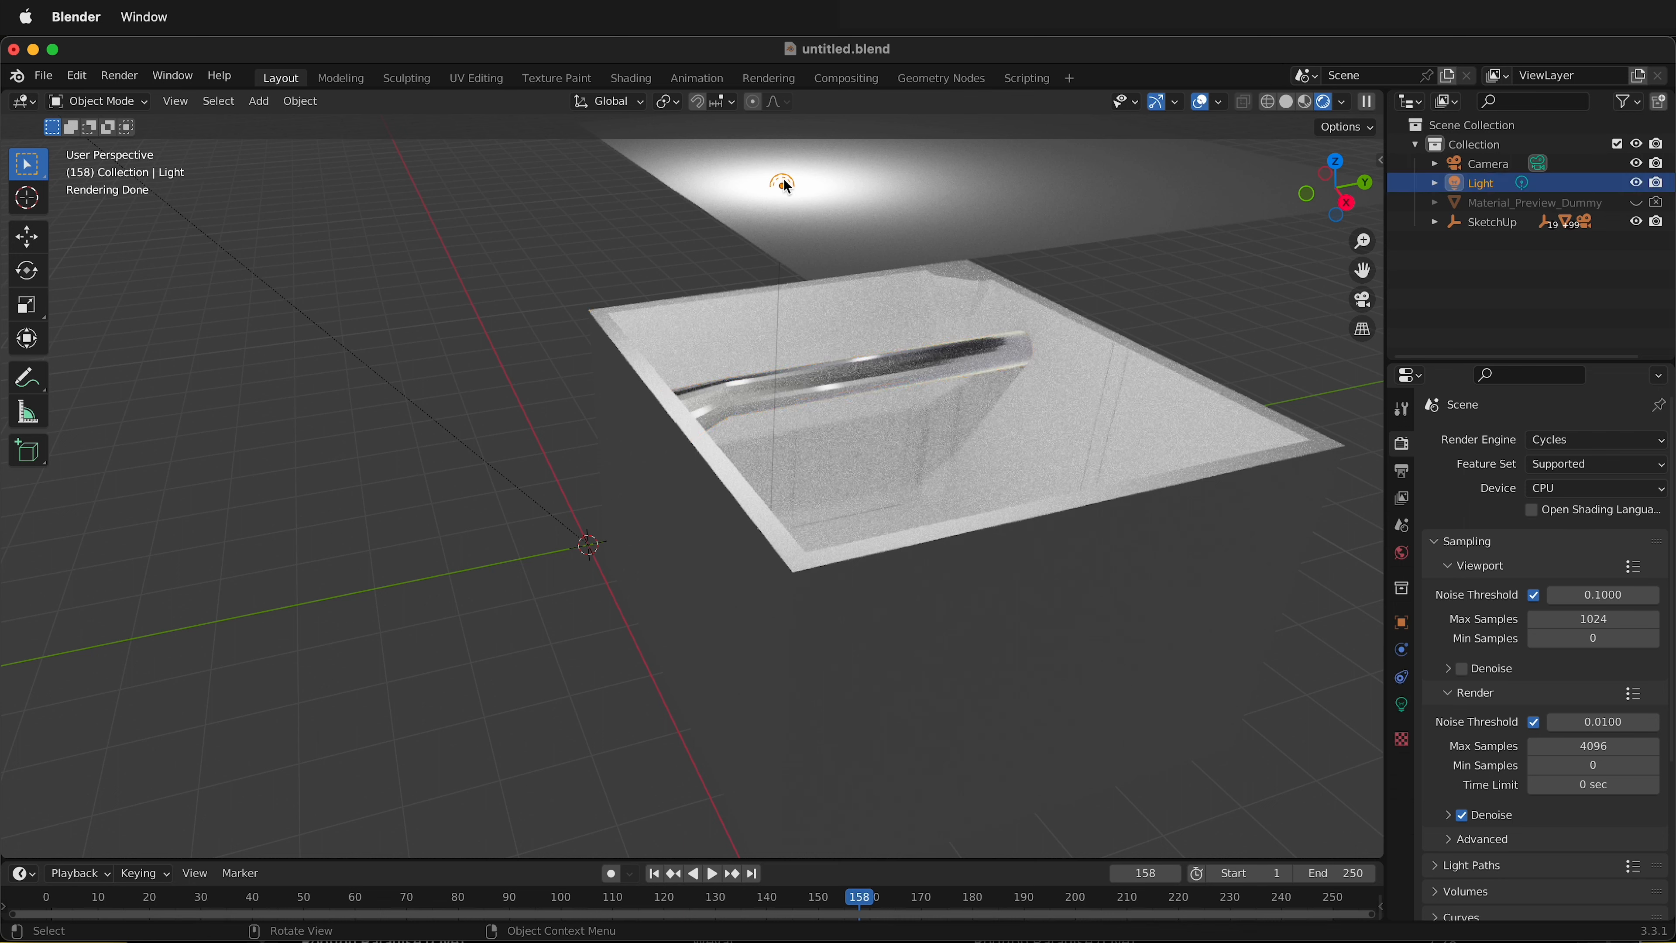
pyautogui.press('g')
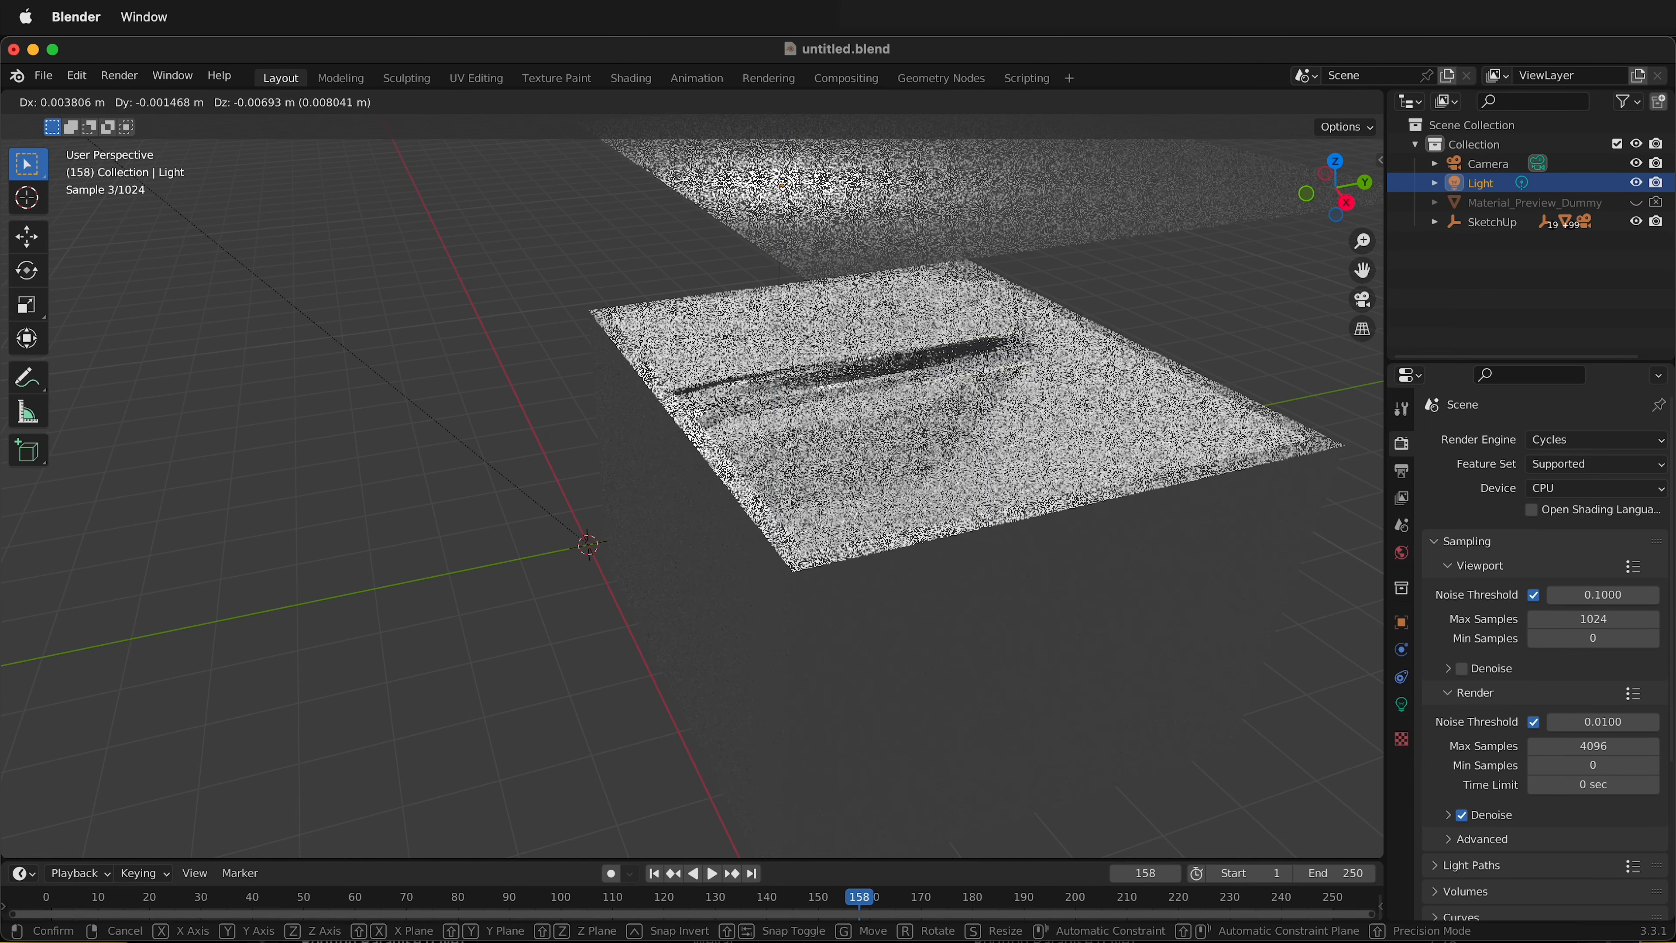
pyautogui.press('z')
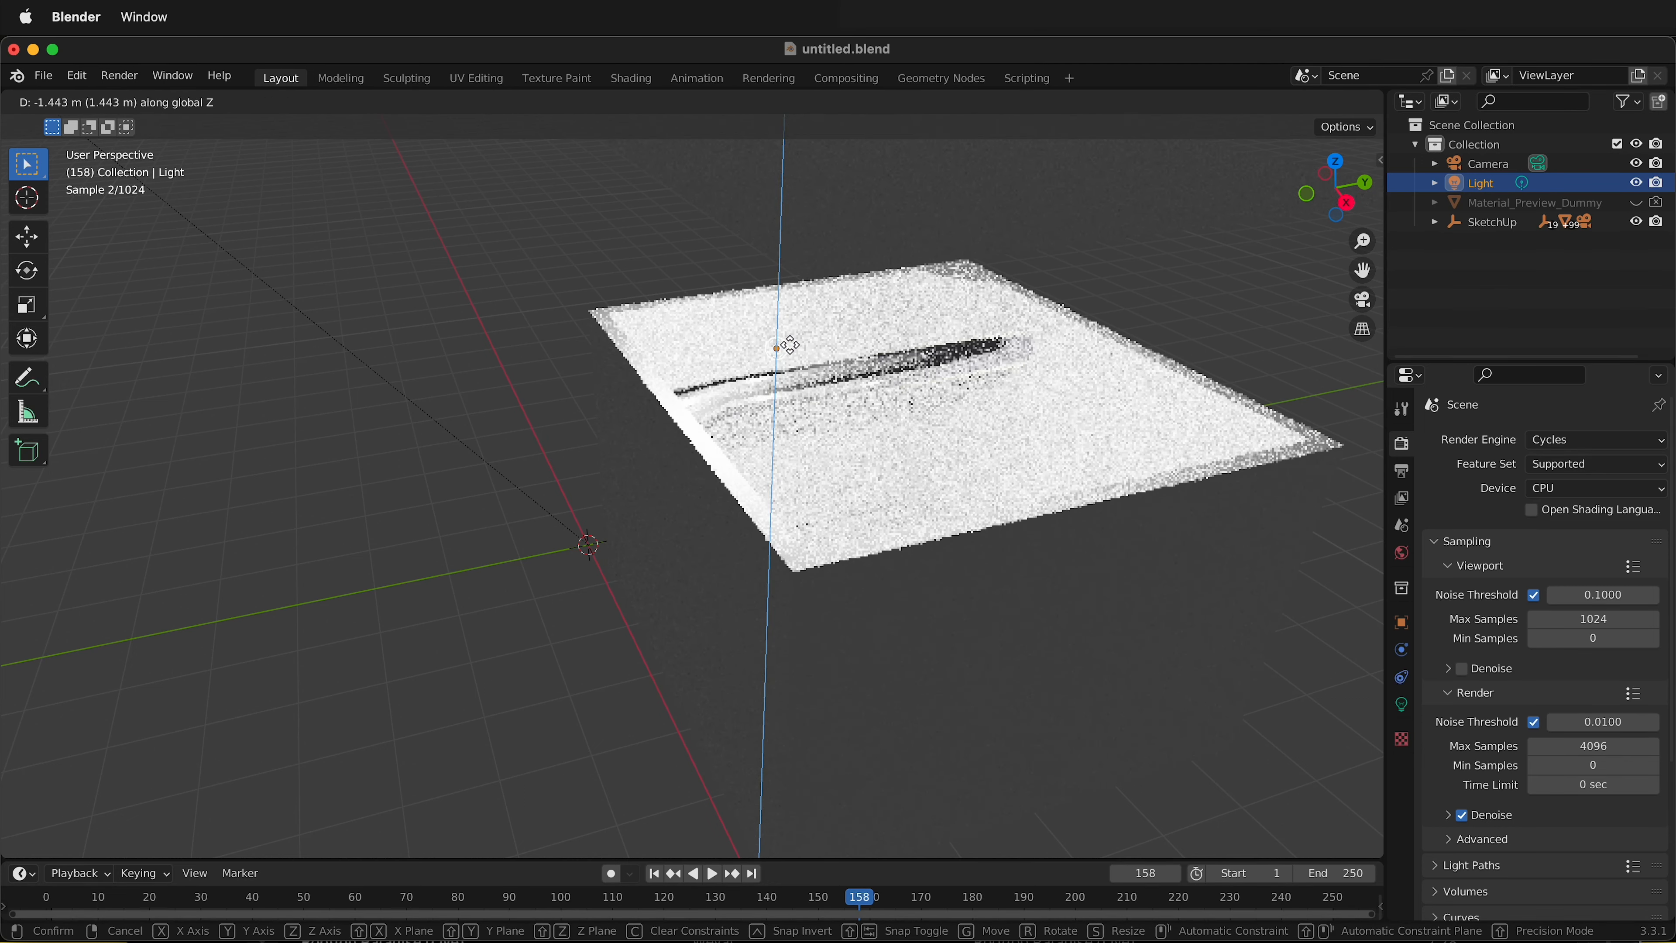
pyautogui.click(785, 350)
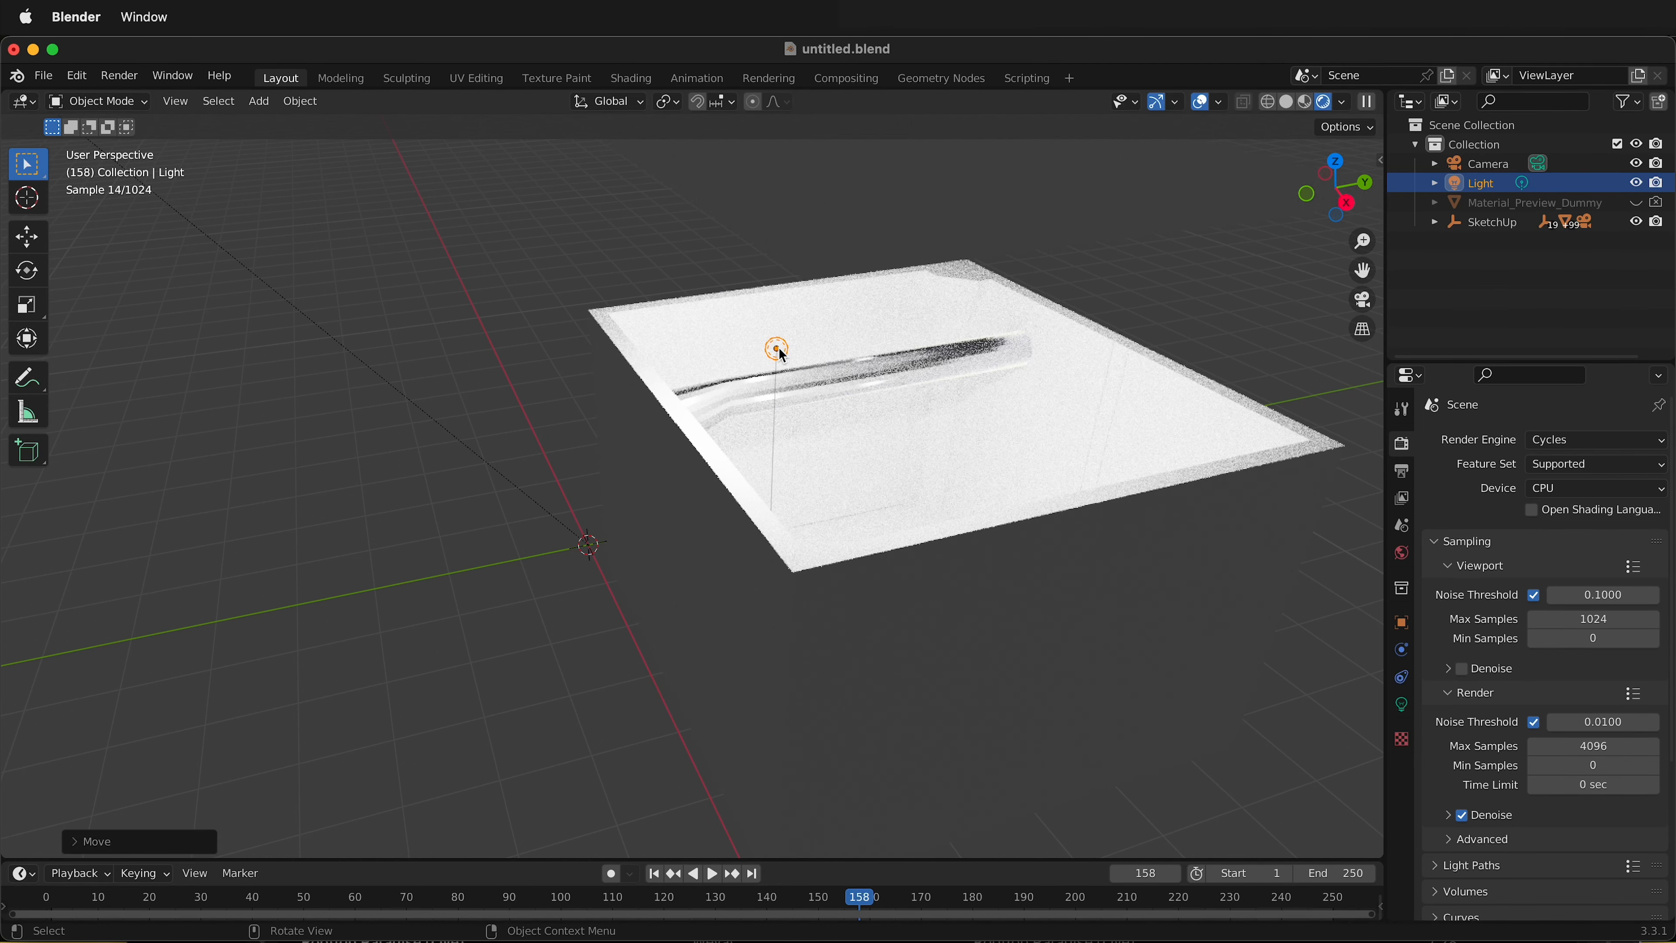
# Step: Shift the light along the global X axis in the positive direction, toward the room's near wall
pyautogui.press('g')
pyautogui.press('x')
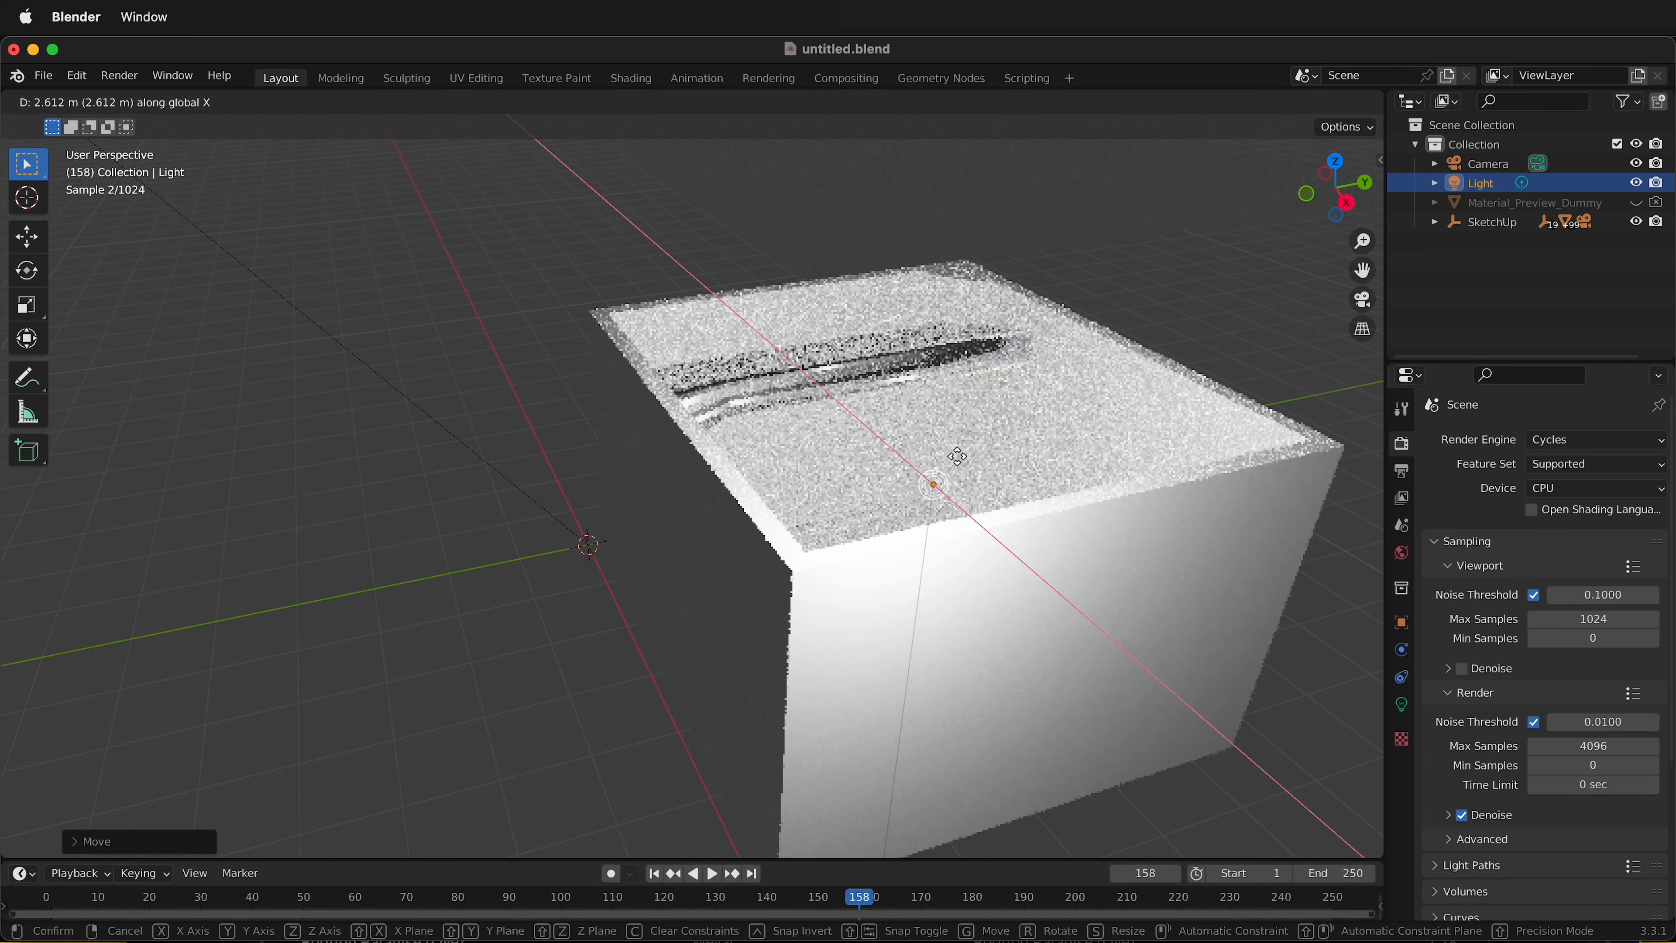
pyautogui.click(917, 426)
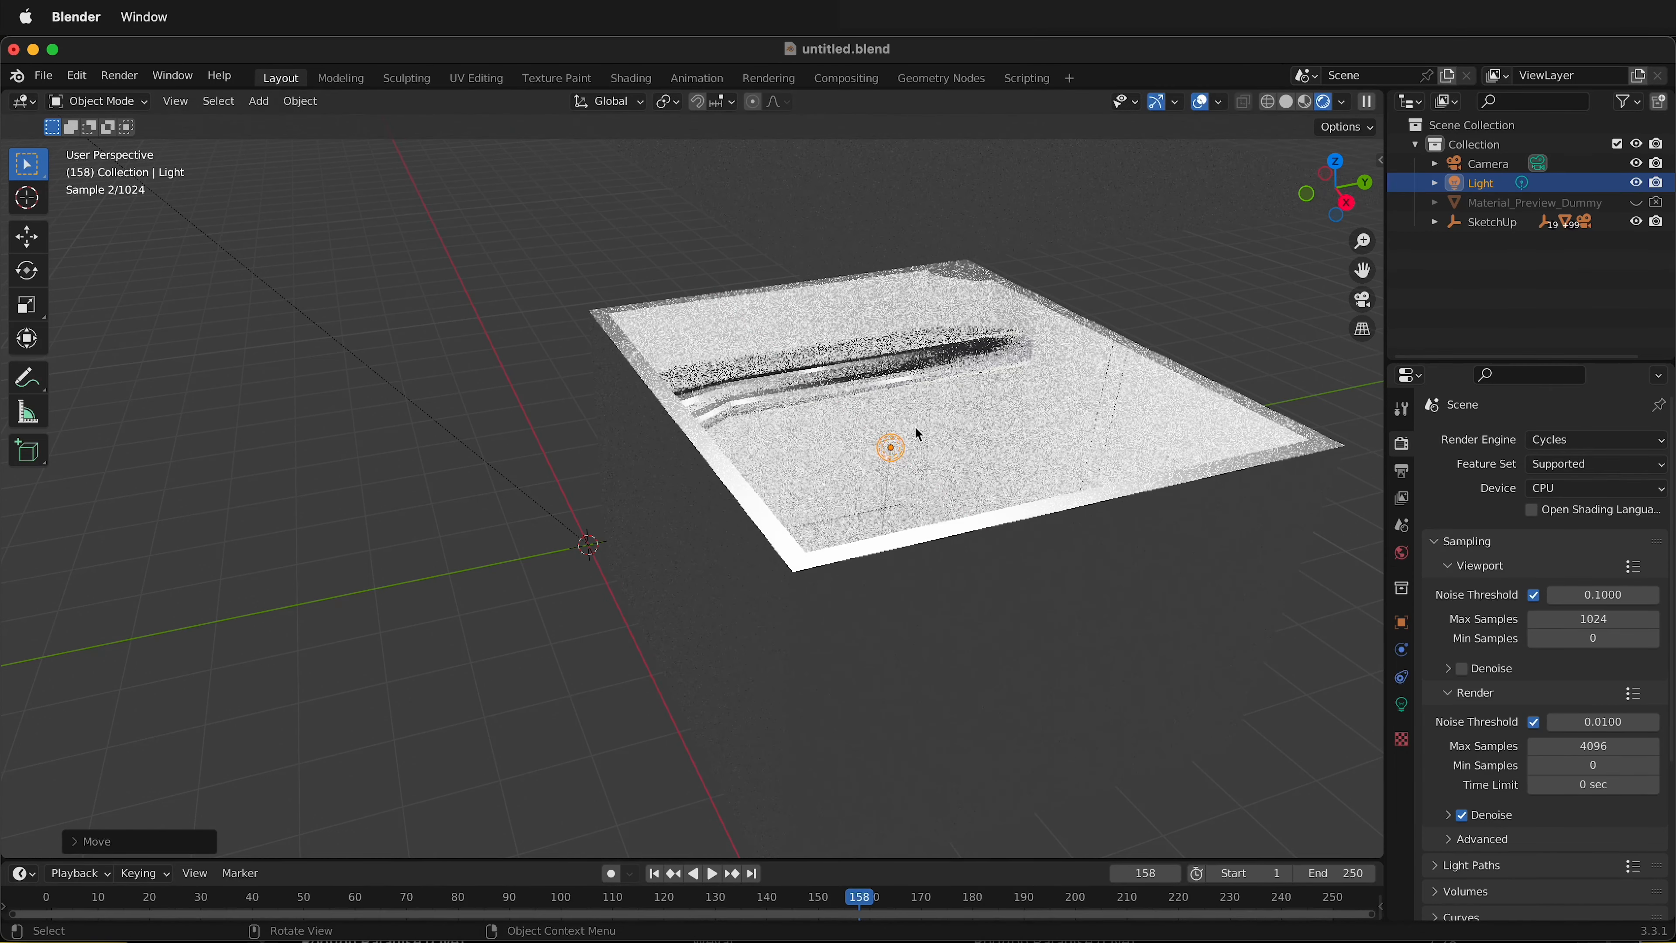
# Step: Lower the light further along the global Z axis so it sits down inside the walled room
pyautogui.moveTo(917, 426); pyautogui.dragTo(888, 382, button='middle')
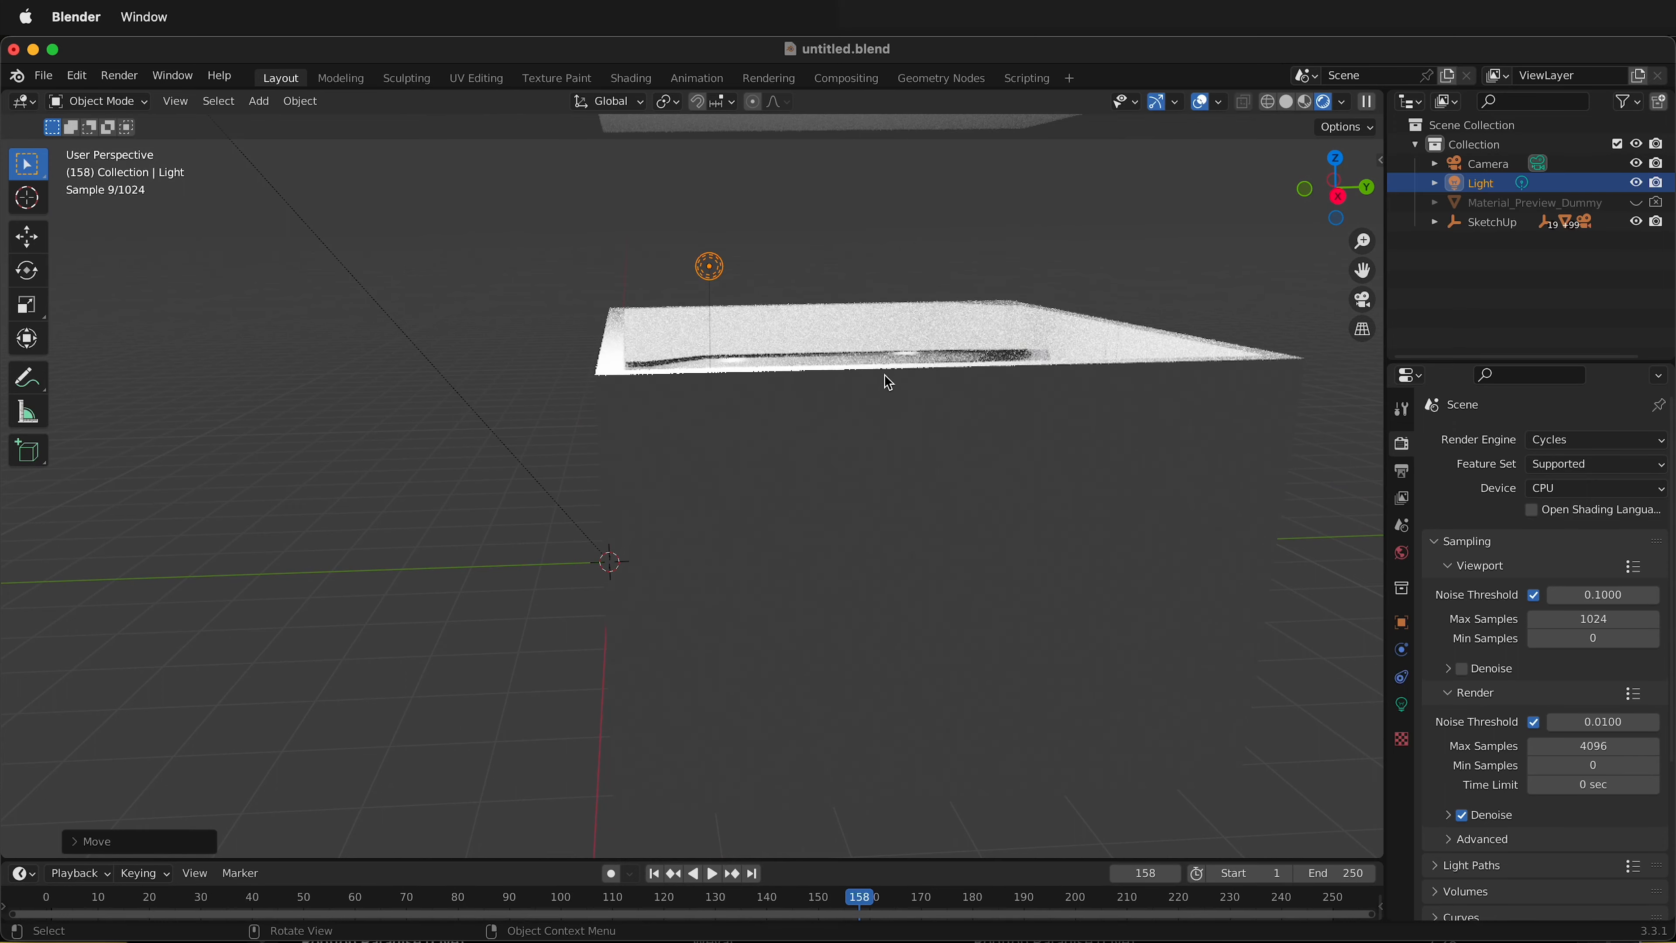
pyautogui.press('g')
pyautogui.press('x')
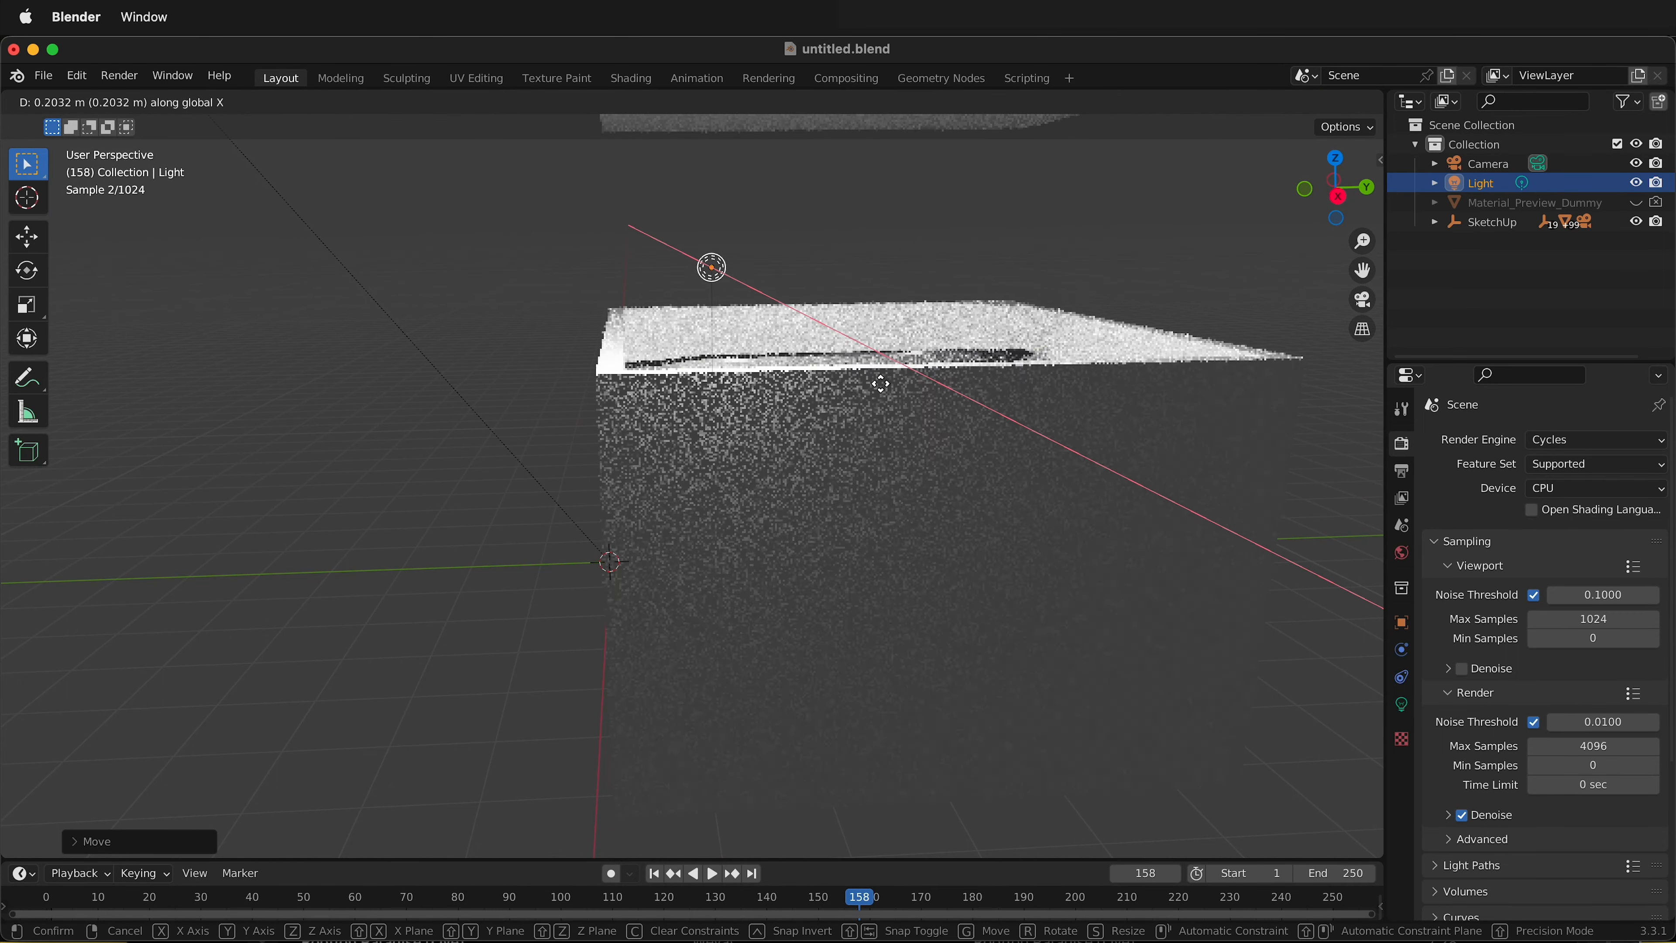
pyautogui.press('z')
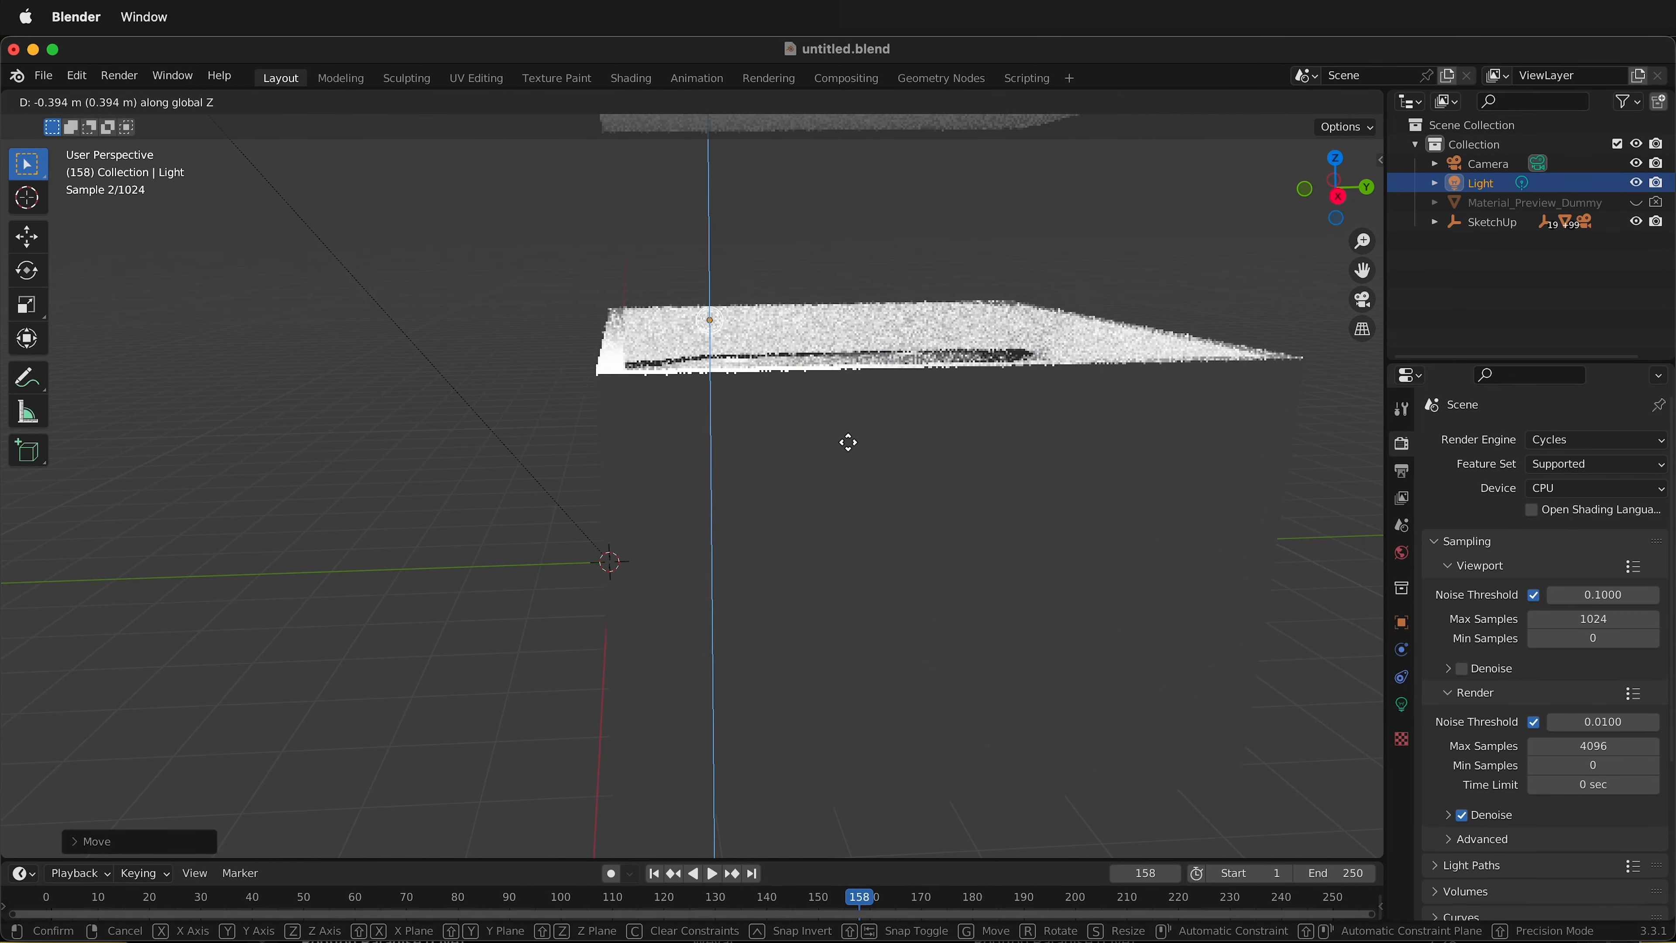
pyautogui.click(844, 538)
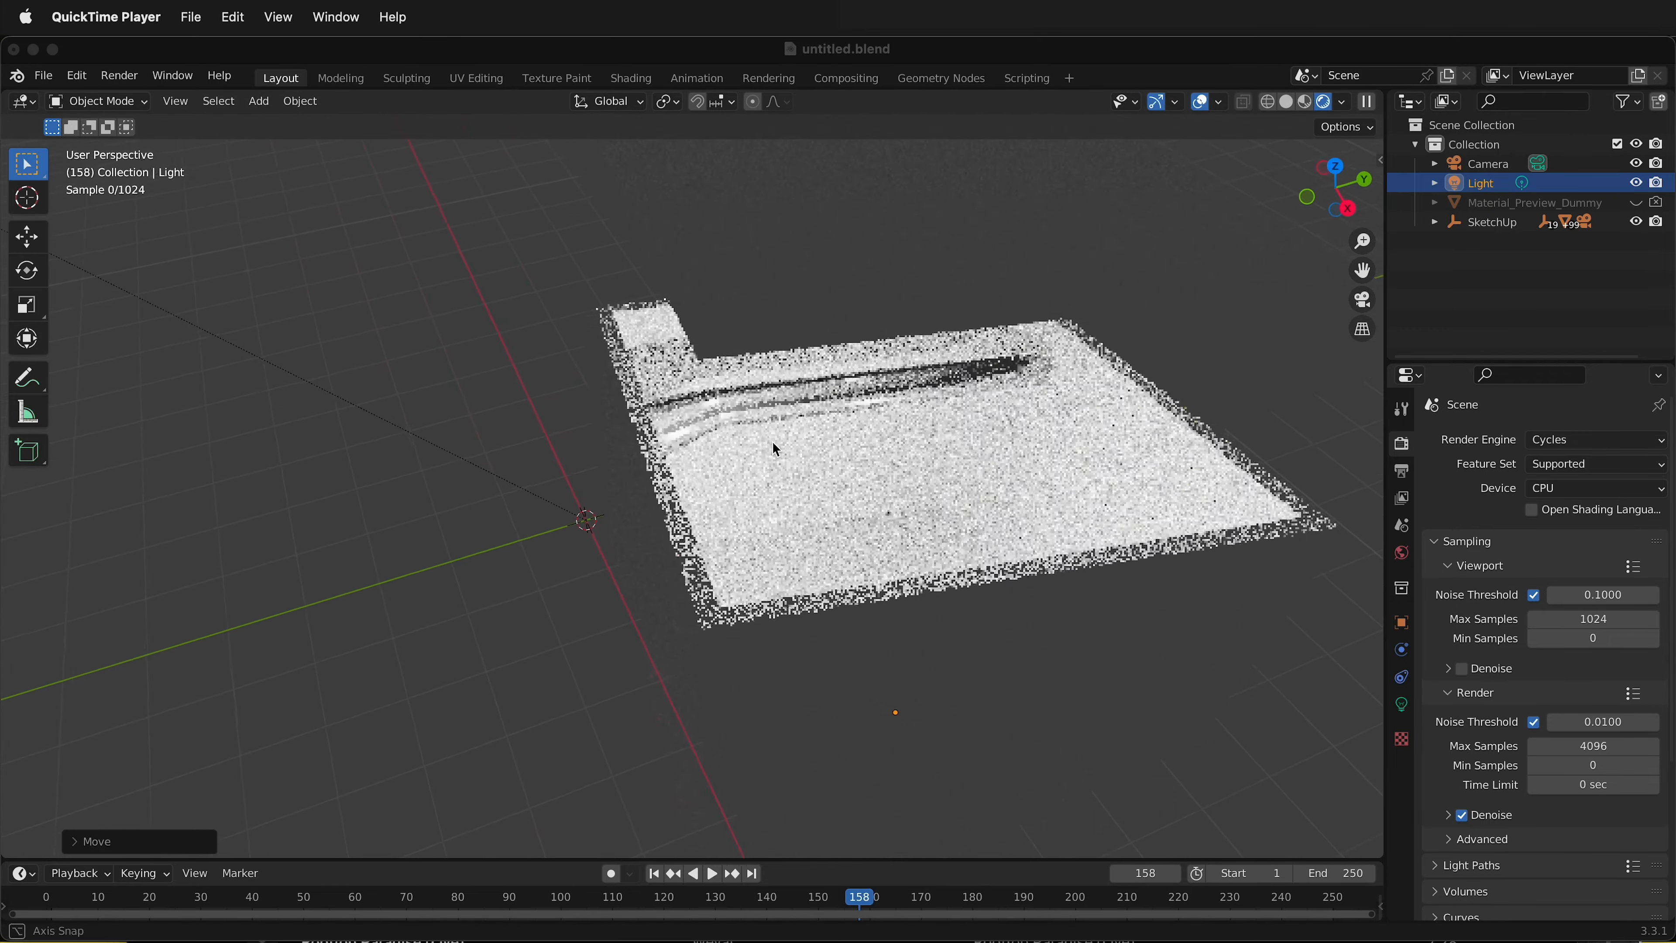
# Step: Move the light slightly back along the global X axis, away from the end wall toward the room's interior
pyautogui.moveTo(772, 442); pyautogui.dragTo(898, 509, button='middle')
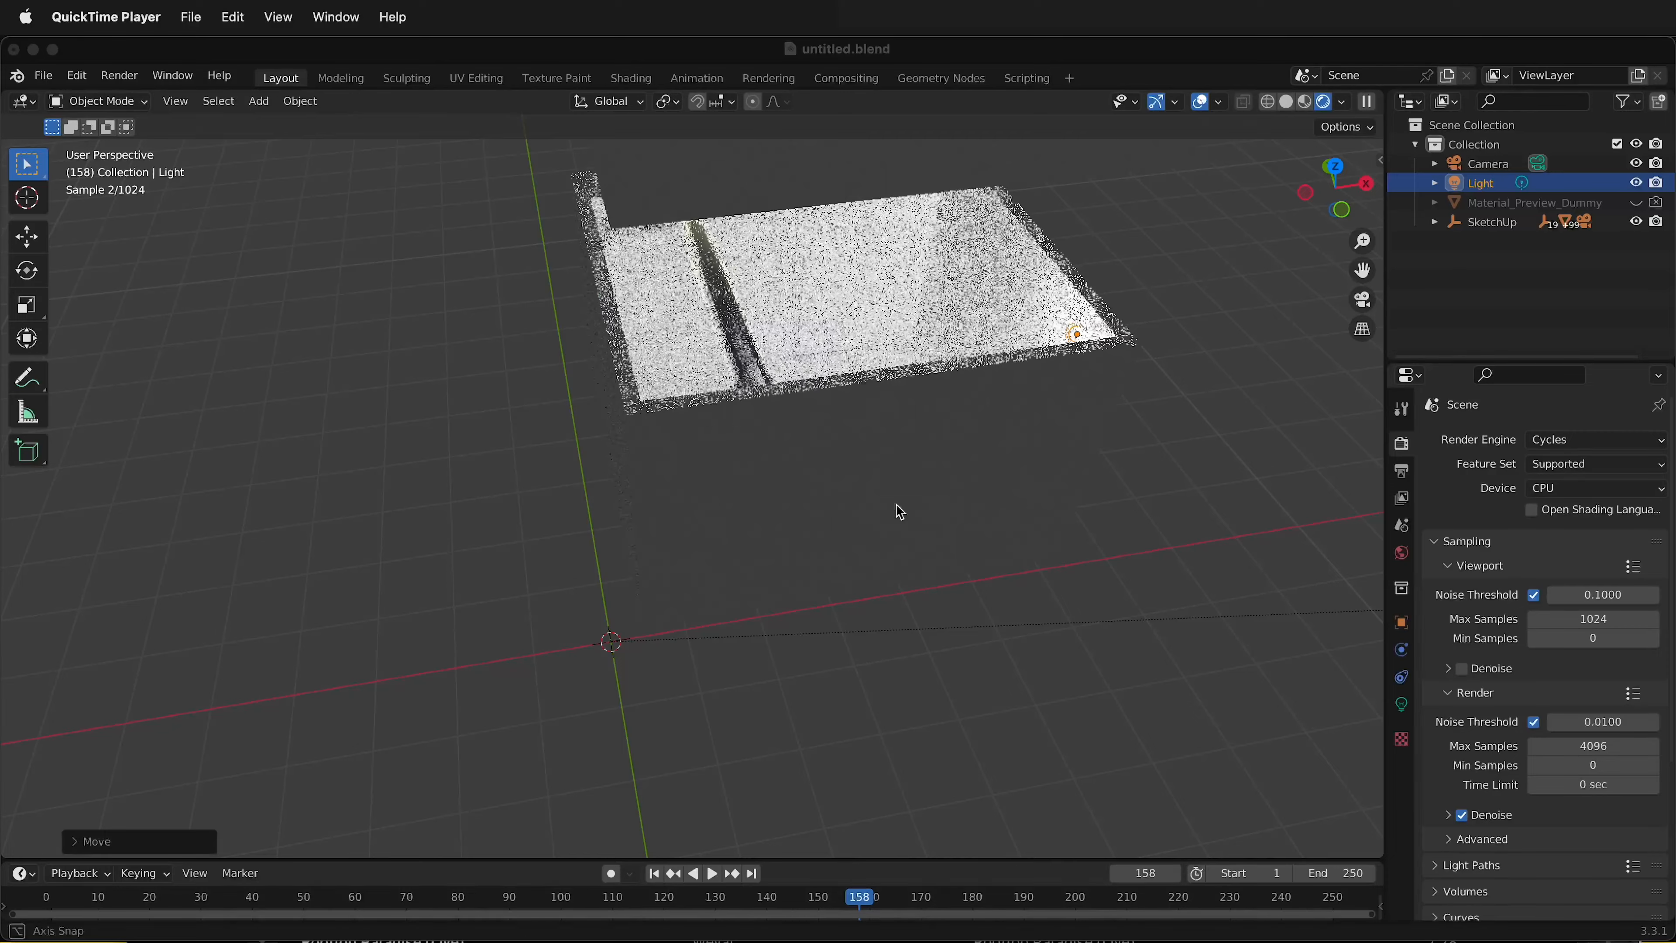
pyautogui.moveTo(1110, 318); pyautogui.dragTo(1174, 322, button='middle')
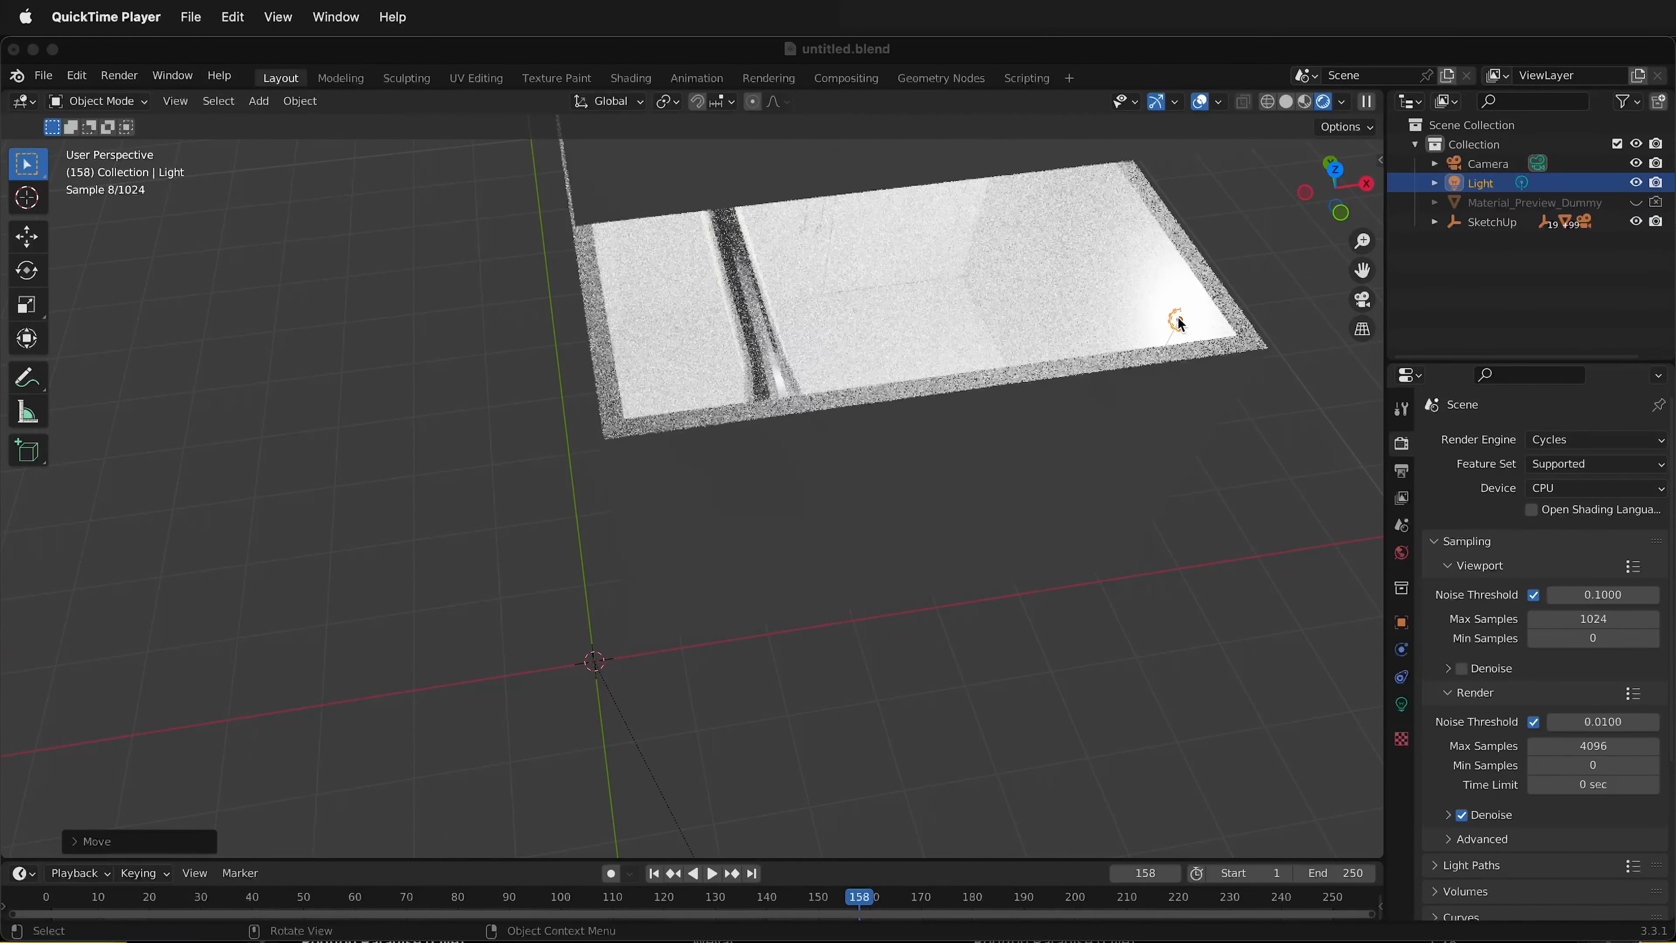
pyautogui.click(1182, 321)
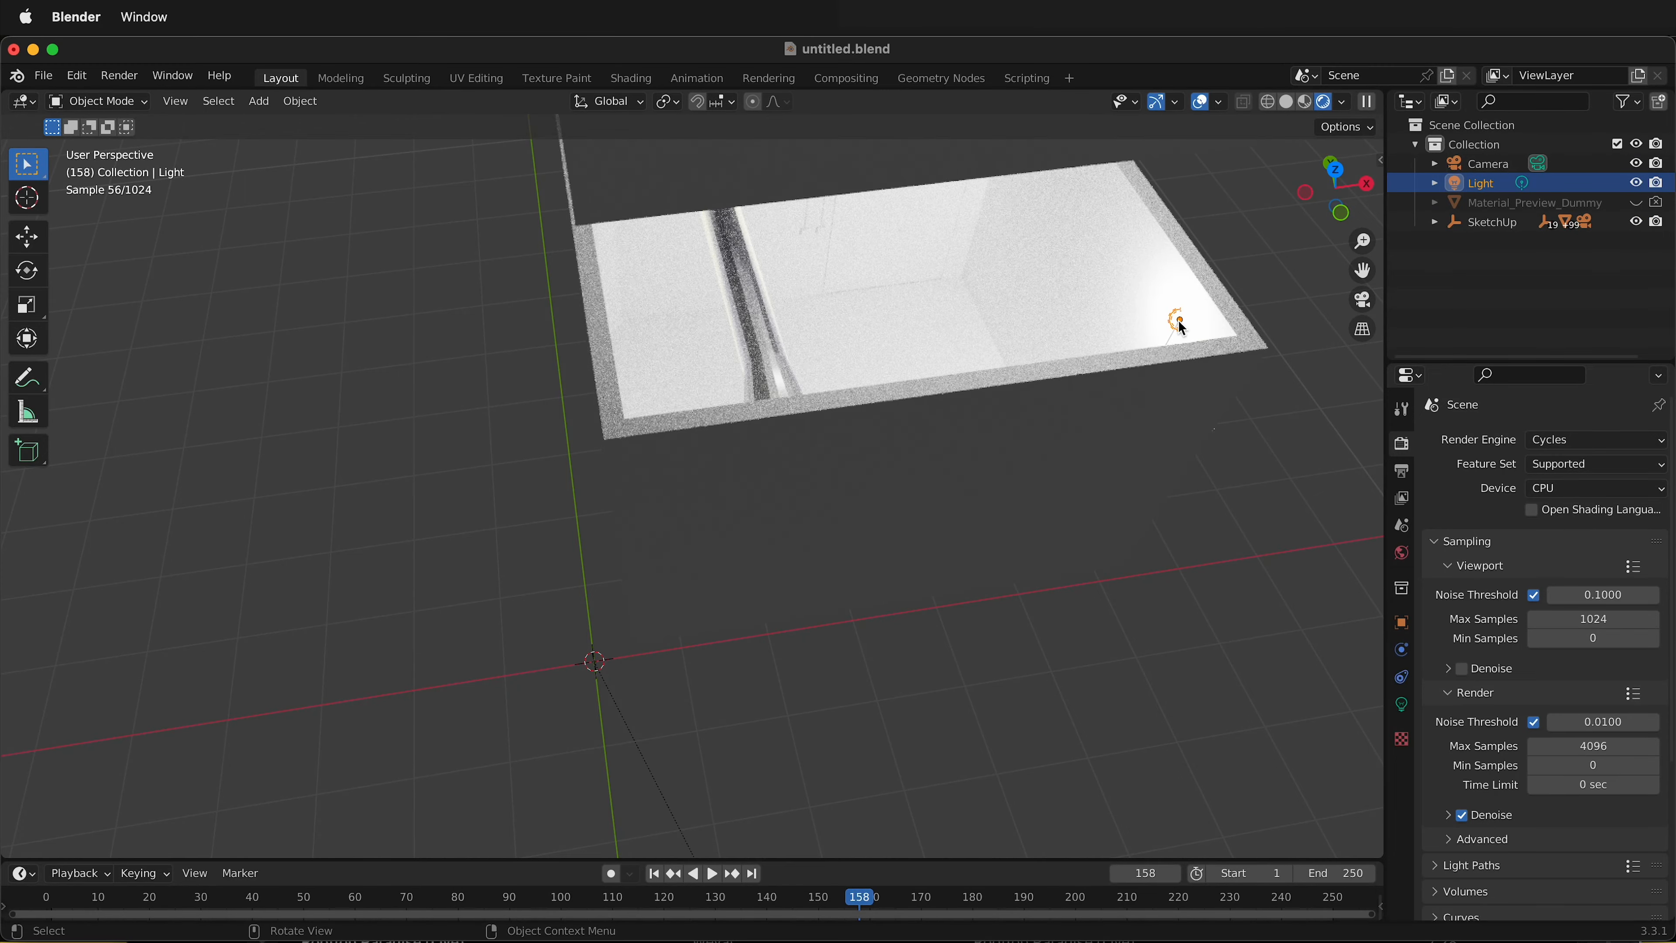
pyautogui.press('g')
pyautogui.press('x')
pyautogui.click(1135, 325)
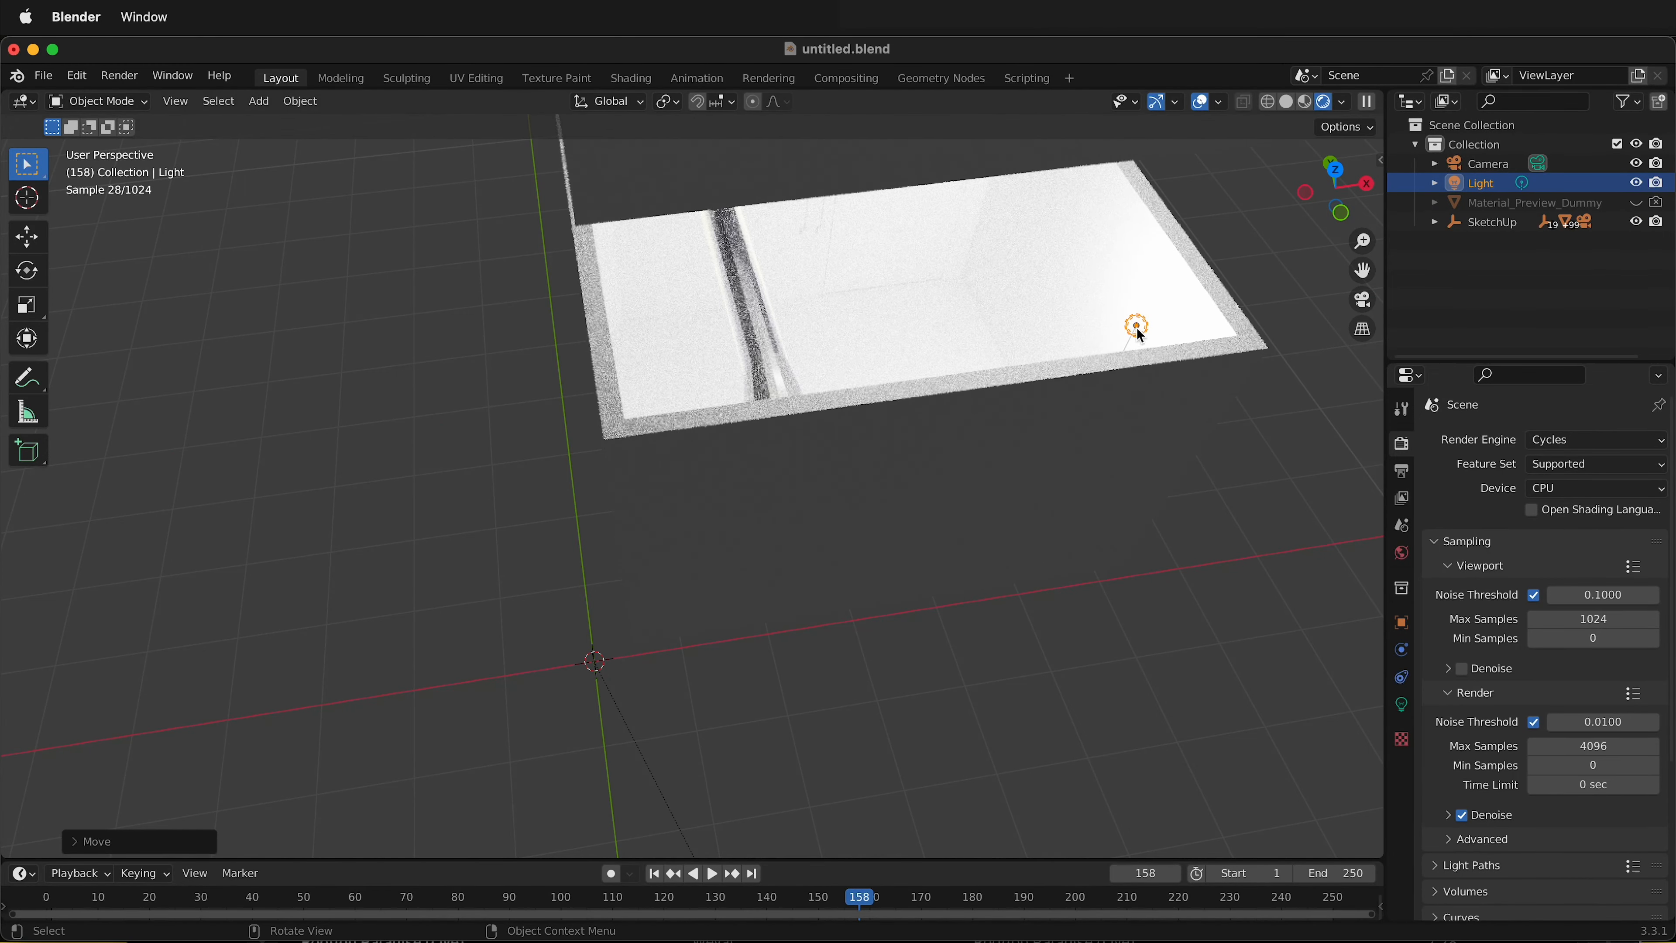
# Step: Try the point light's power at 300 W, and reduce it to 200 W
pyautogui.click(1401, 704)
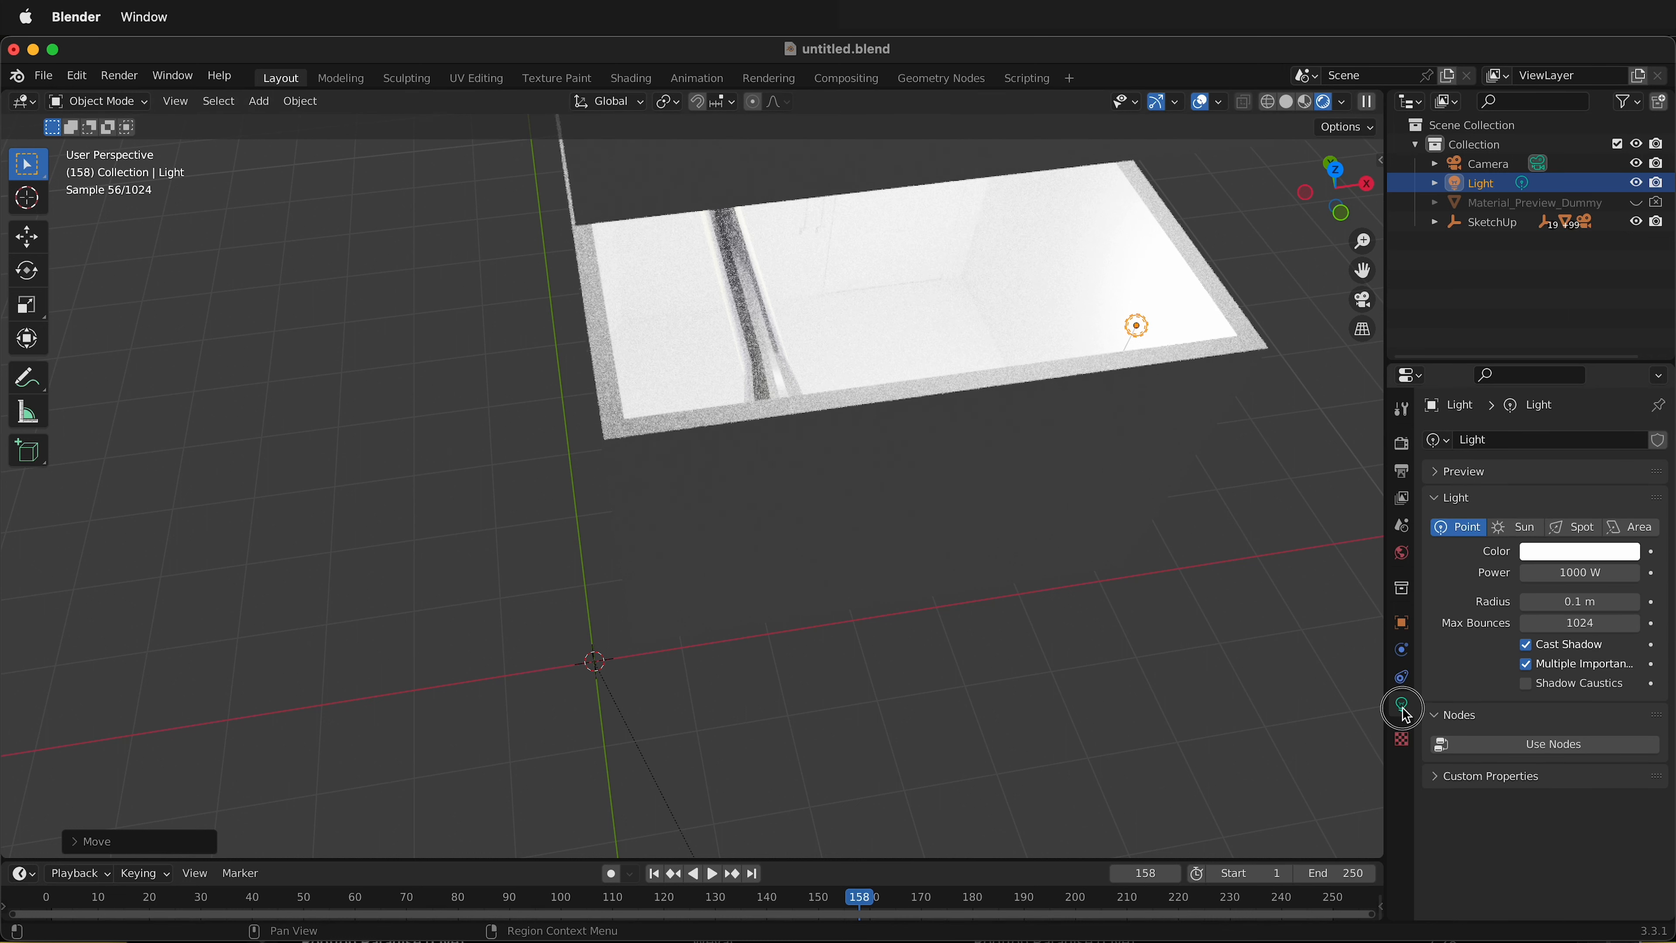
pyautogui.click(1566, 575)
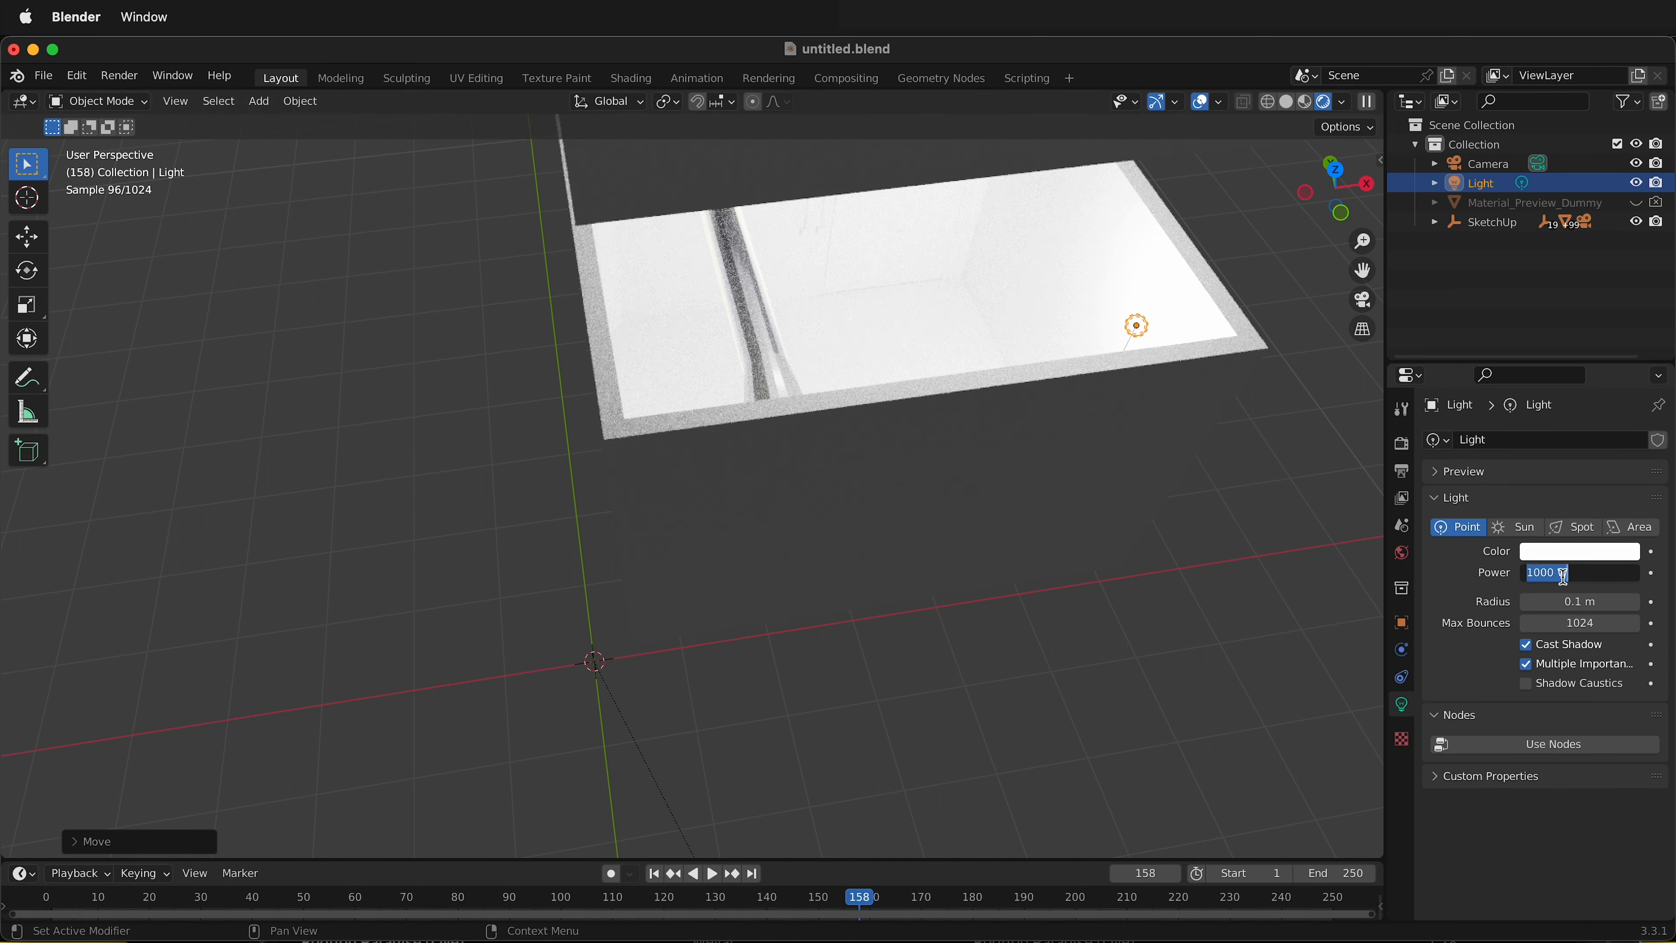
pyautogui.write('300')
pyautogui.press('Return')
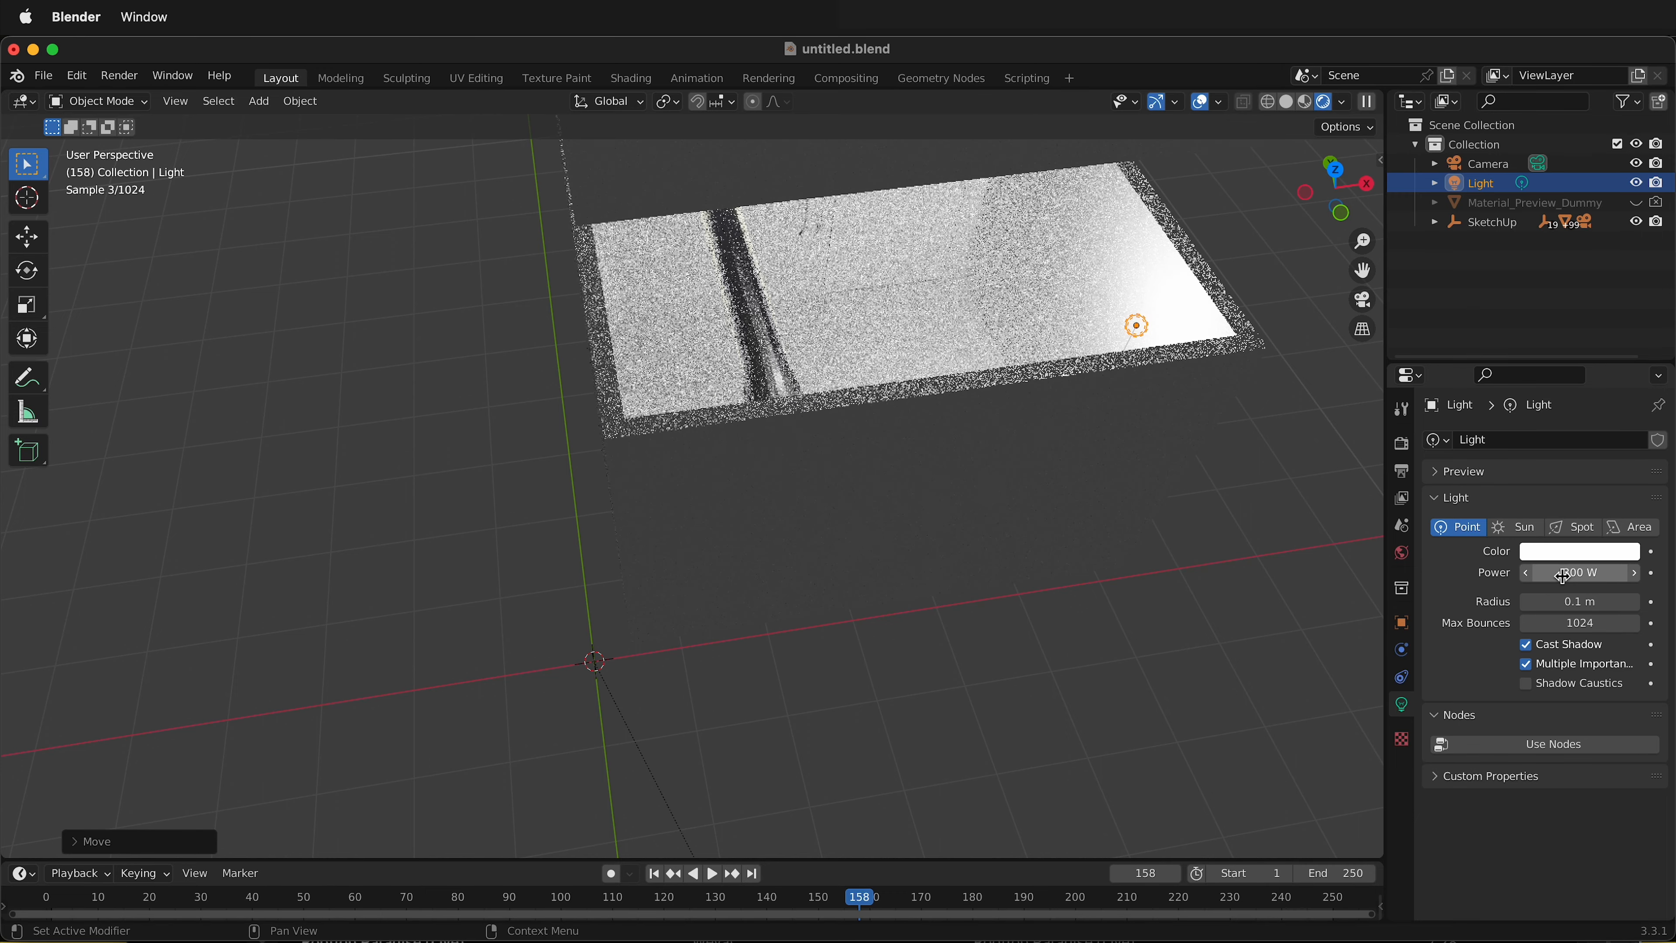
pyautogui.click(1587, 574)
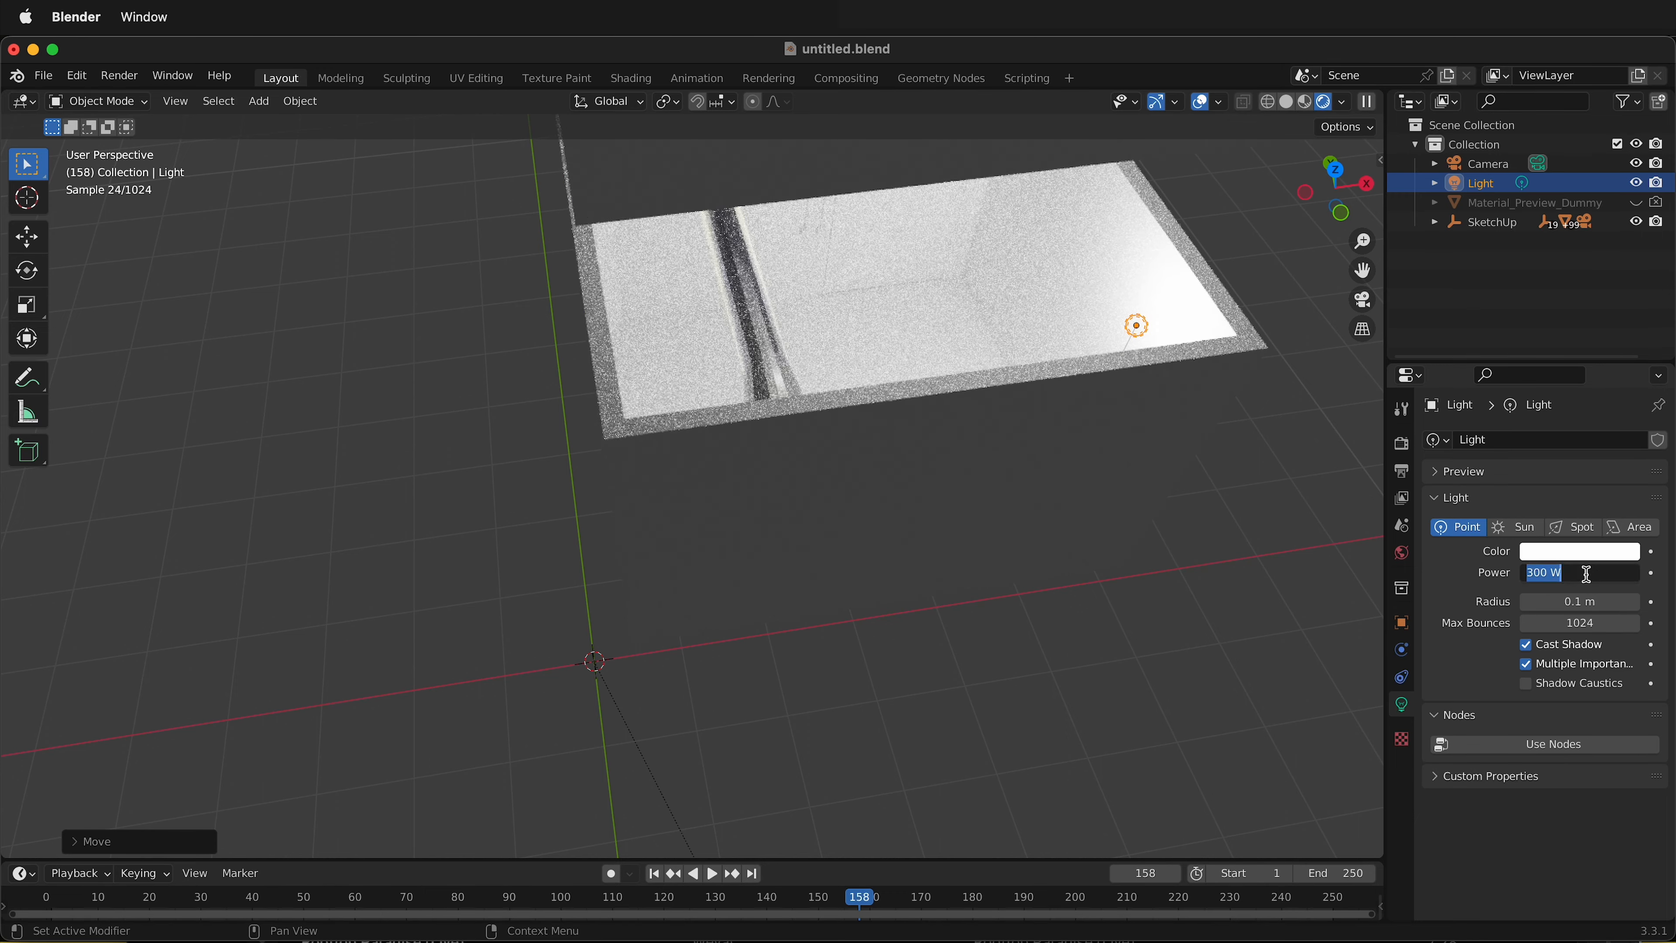
pyautogui.write('200')
pyautogui.press('Return')
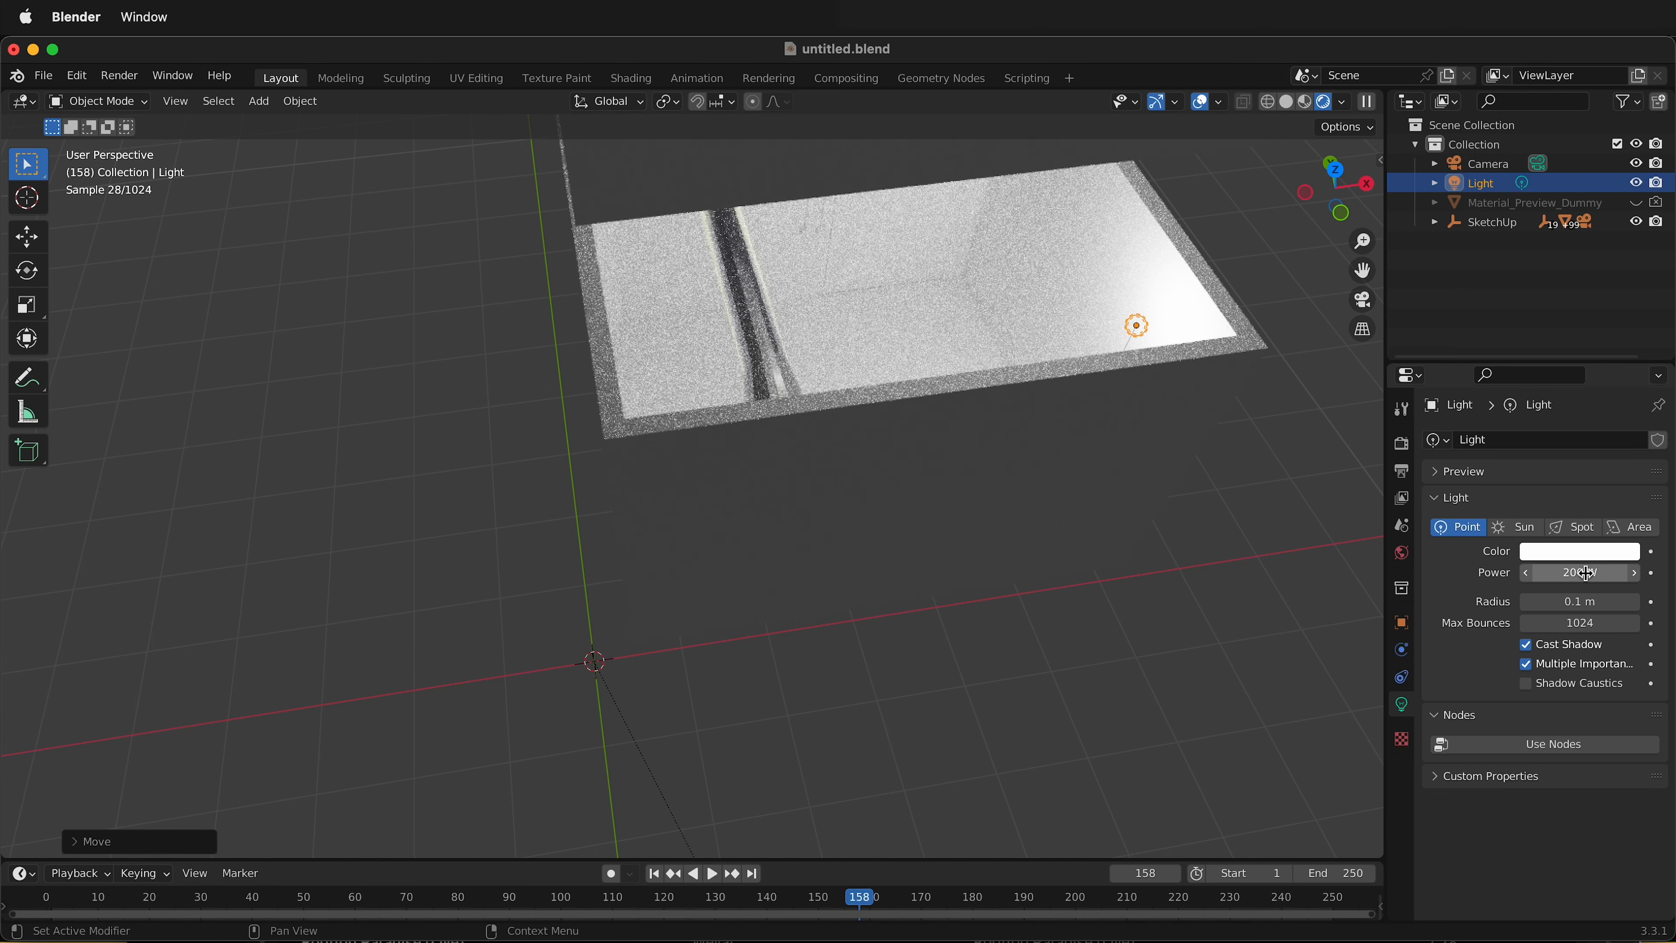
# Step: Tint the point light's color to a pale warm cream and deselect the light
pyautogui.click(1554, 556)
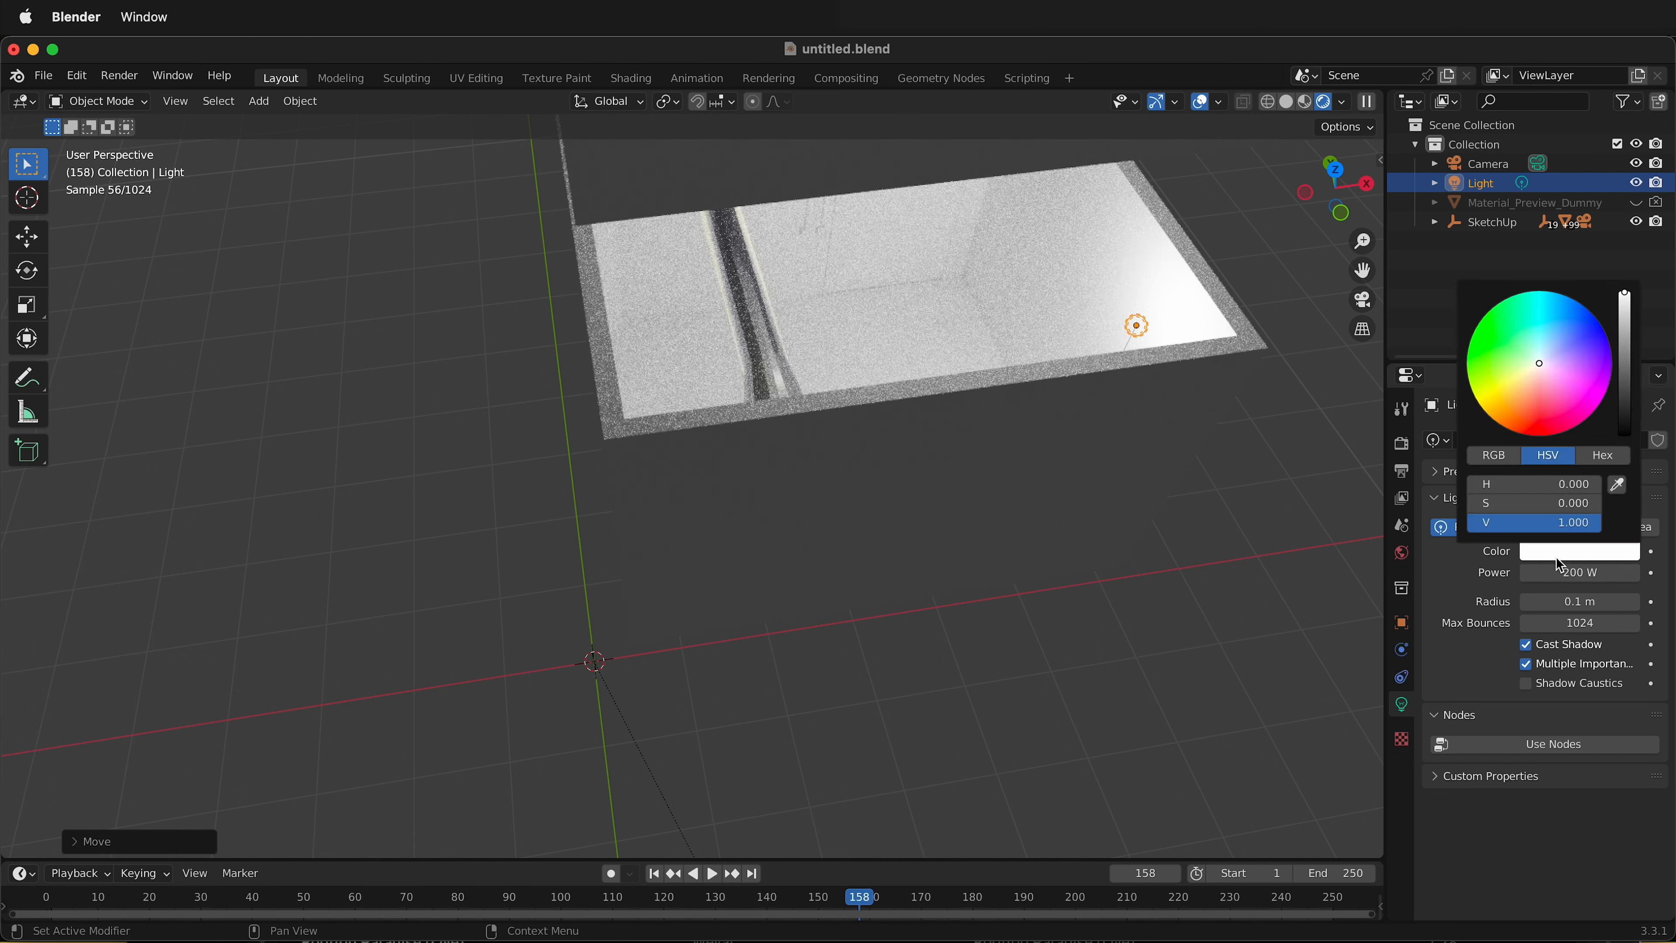
pyautogui.moveTo(1516, 367); pyautogui.dragTo(1534, 367)
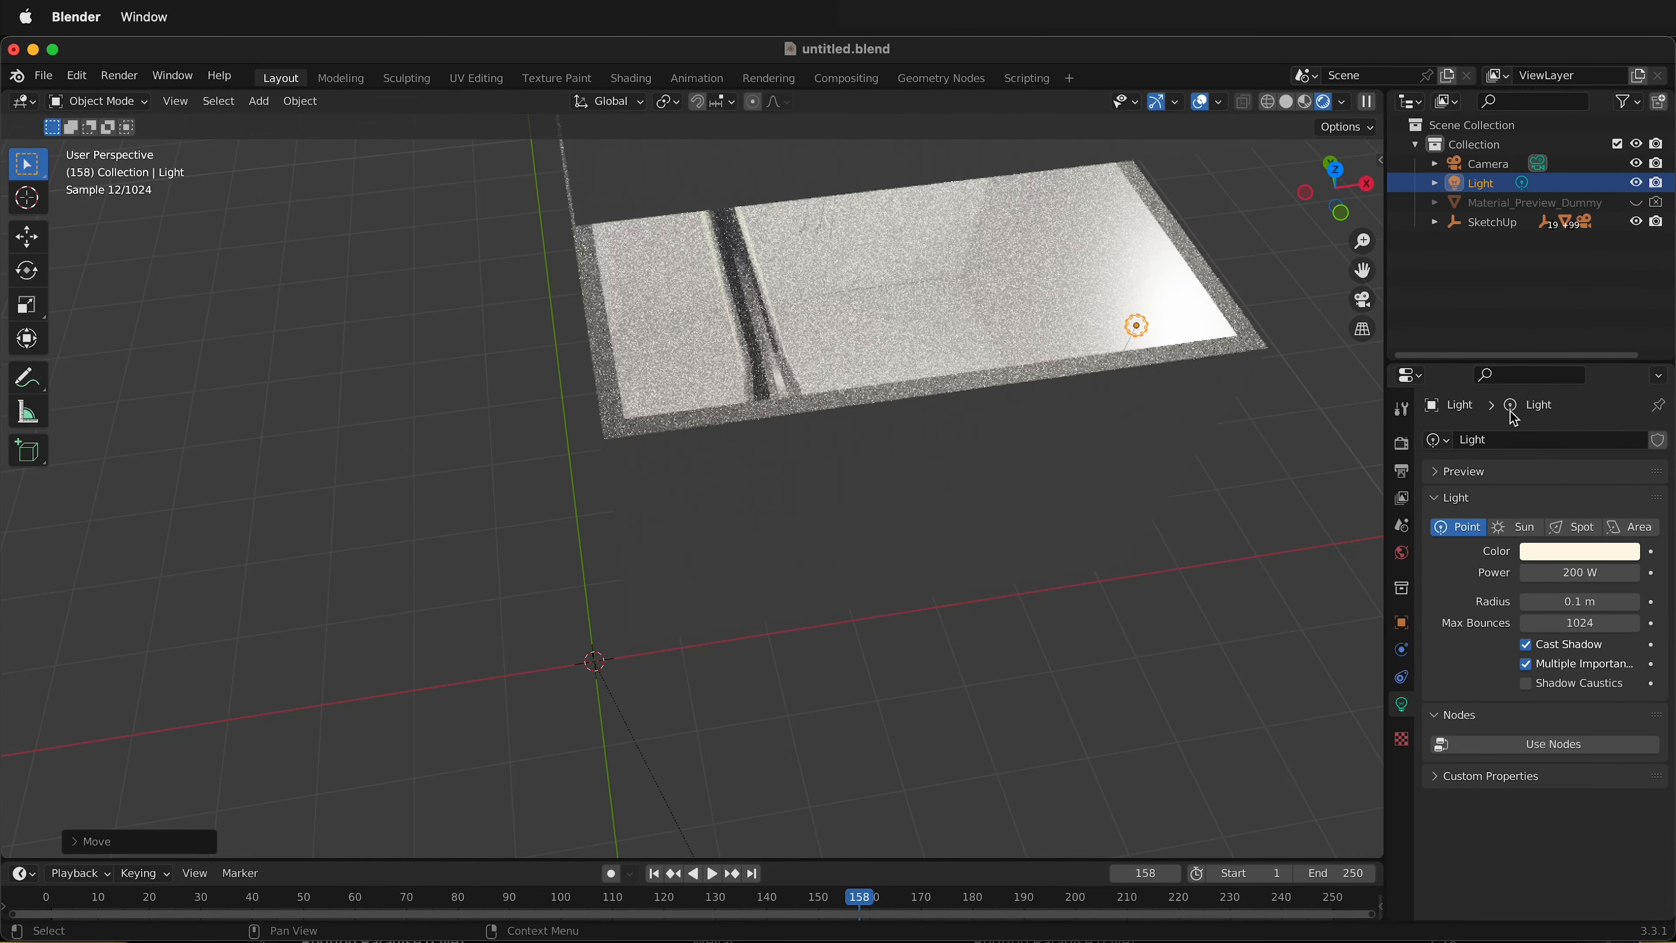
pyautogui.click(1170, 532)
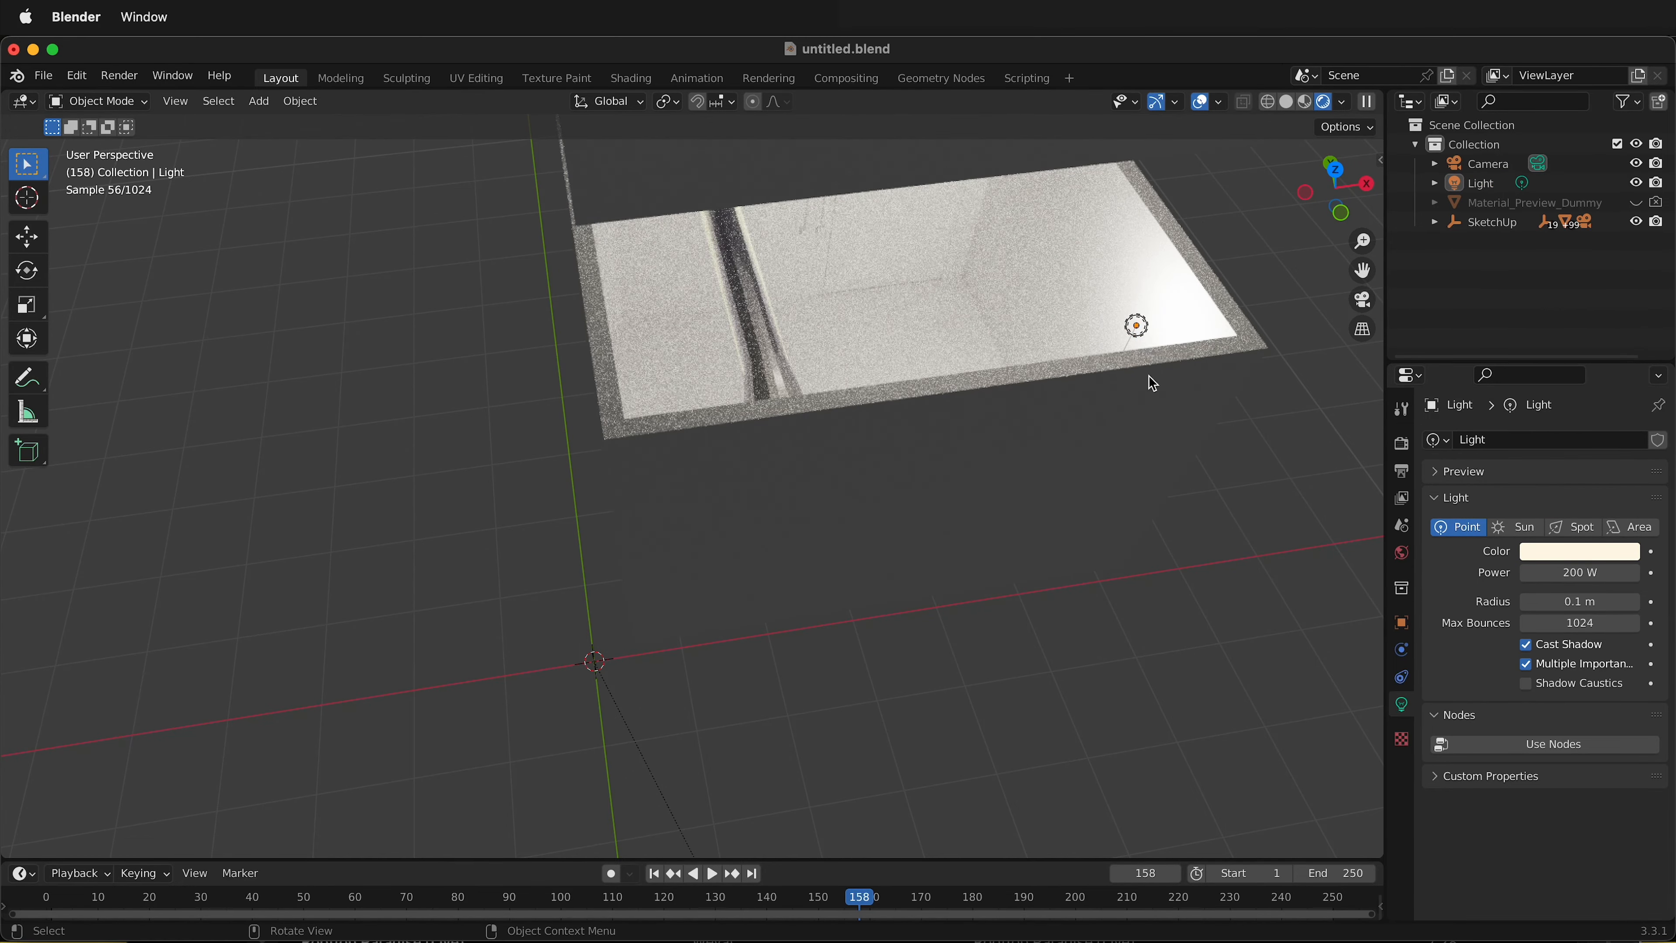
# Step: Inspect the lit room from several sides and switch the viewport to solid shading with the double doors in view
pyautogui.moveTo(1149, 376); pyautogui.dragTo(878, 365, button='middle')
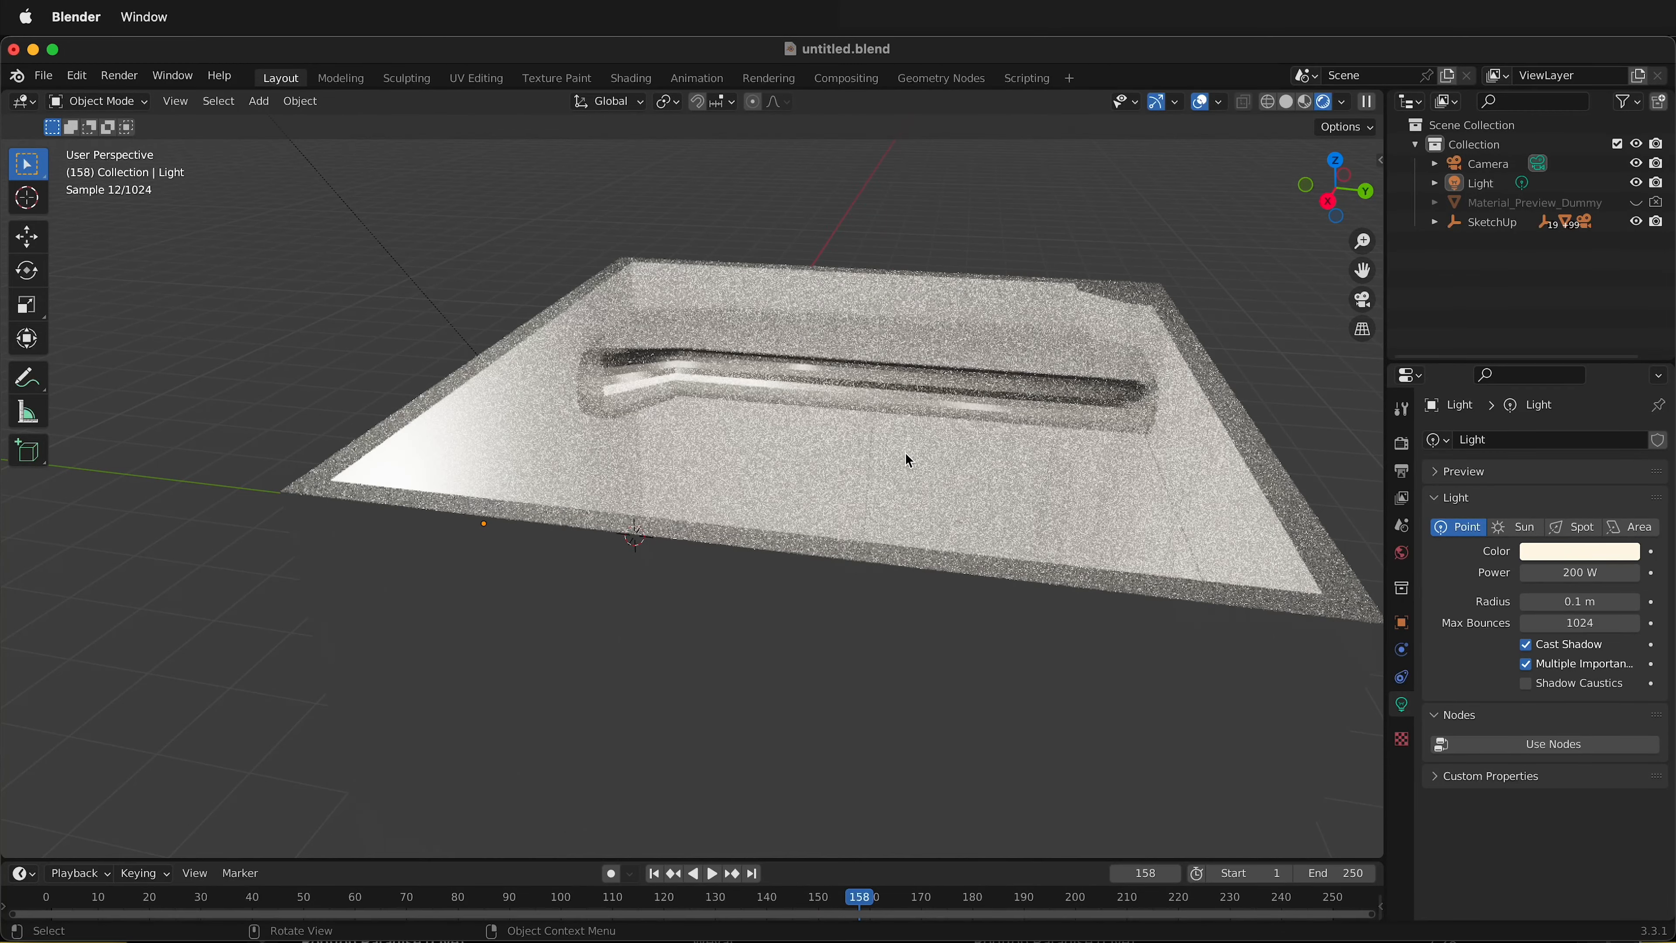
pyautogui.moveTo(908, 460); pyautogui.dragTo(958, 477, button='middle')
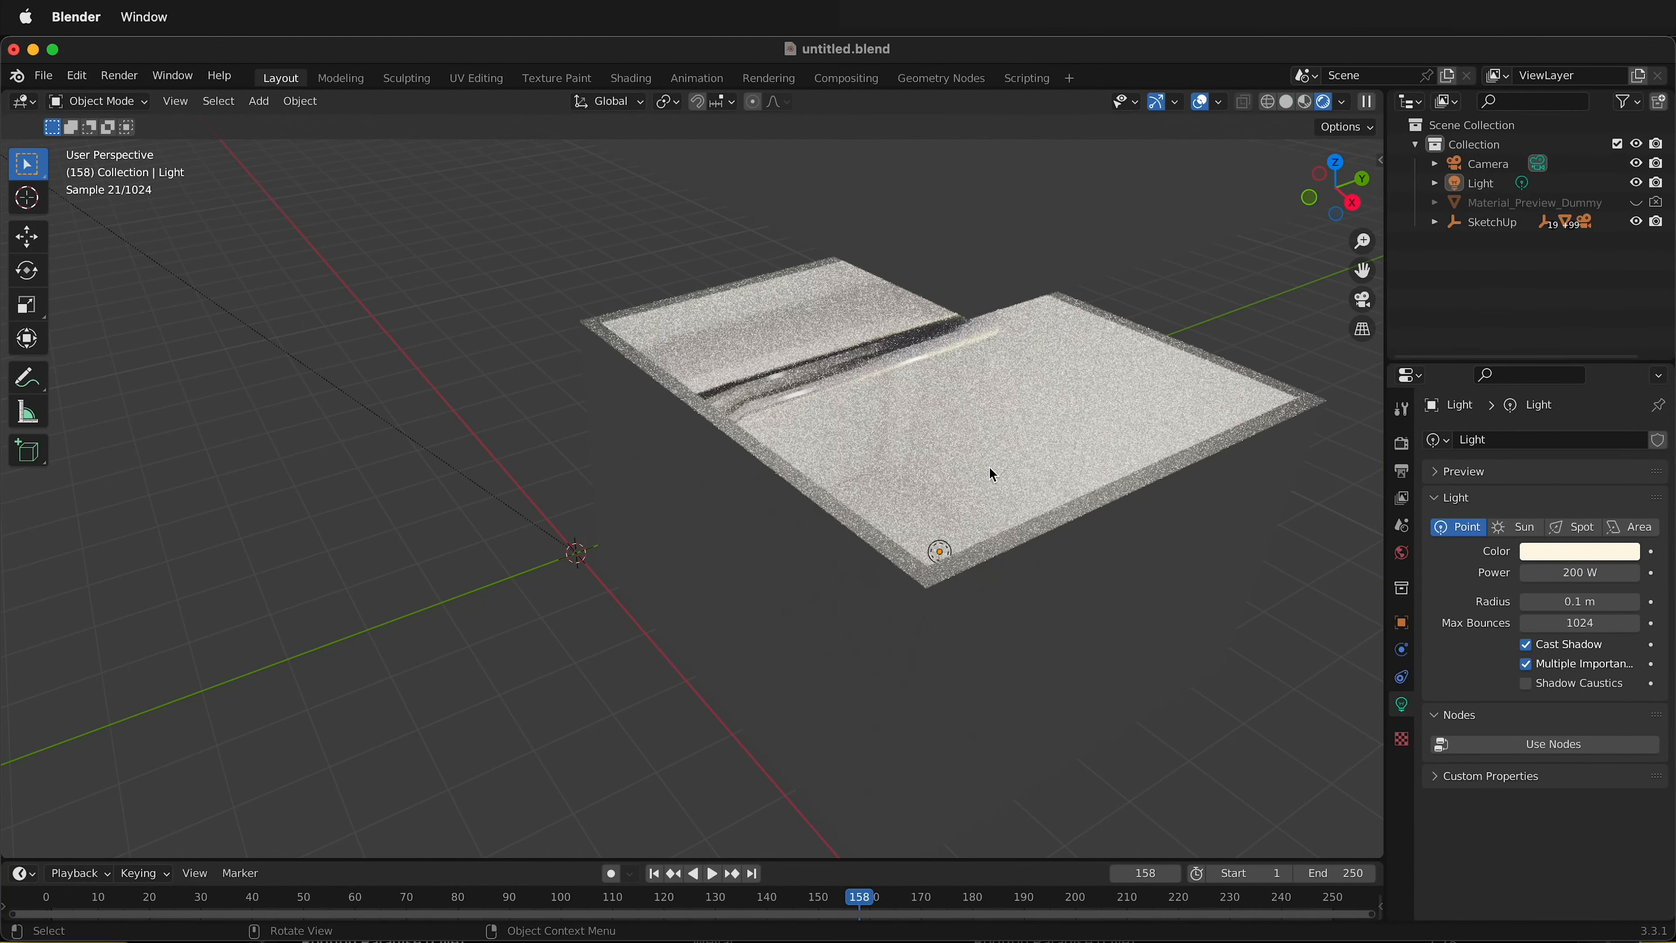
pyautogui.click(1287, 101)
pyautogui.moveTo(569, 562); pyautogui.dragTo(647, 558, button='middle')
pyautogui.moveTo(1057, 383); pyautogui.dragTo(1138, 371, button='middle')
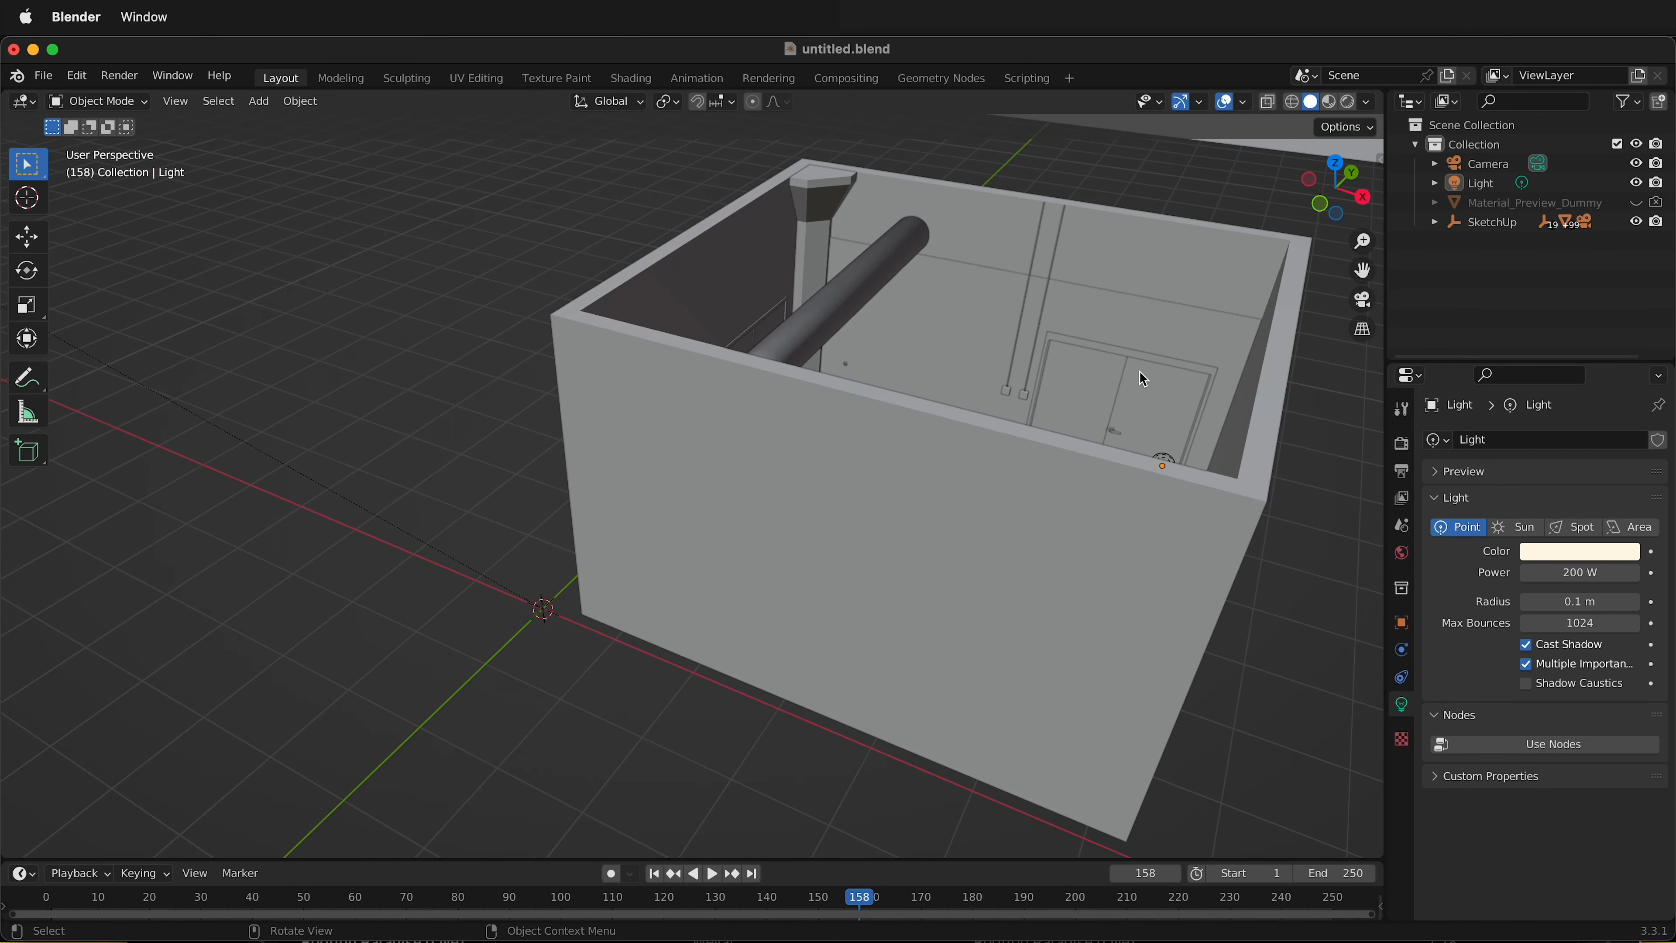
# Step: Apply the Coated Glossy material from the Sample Materials library to the right-hand door panel on the far wall
pyautogui.click(1170, 407)
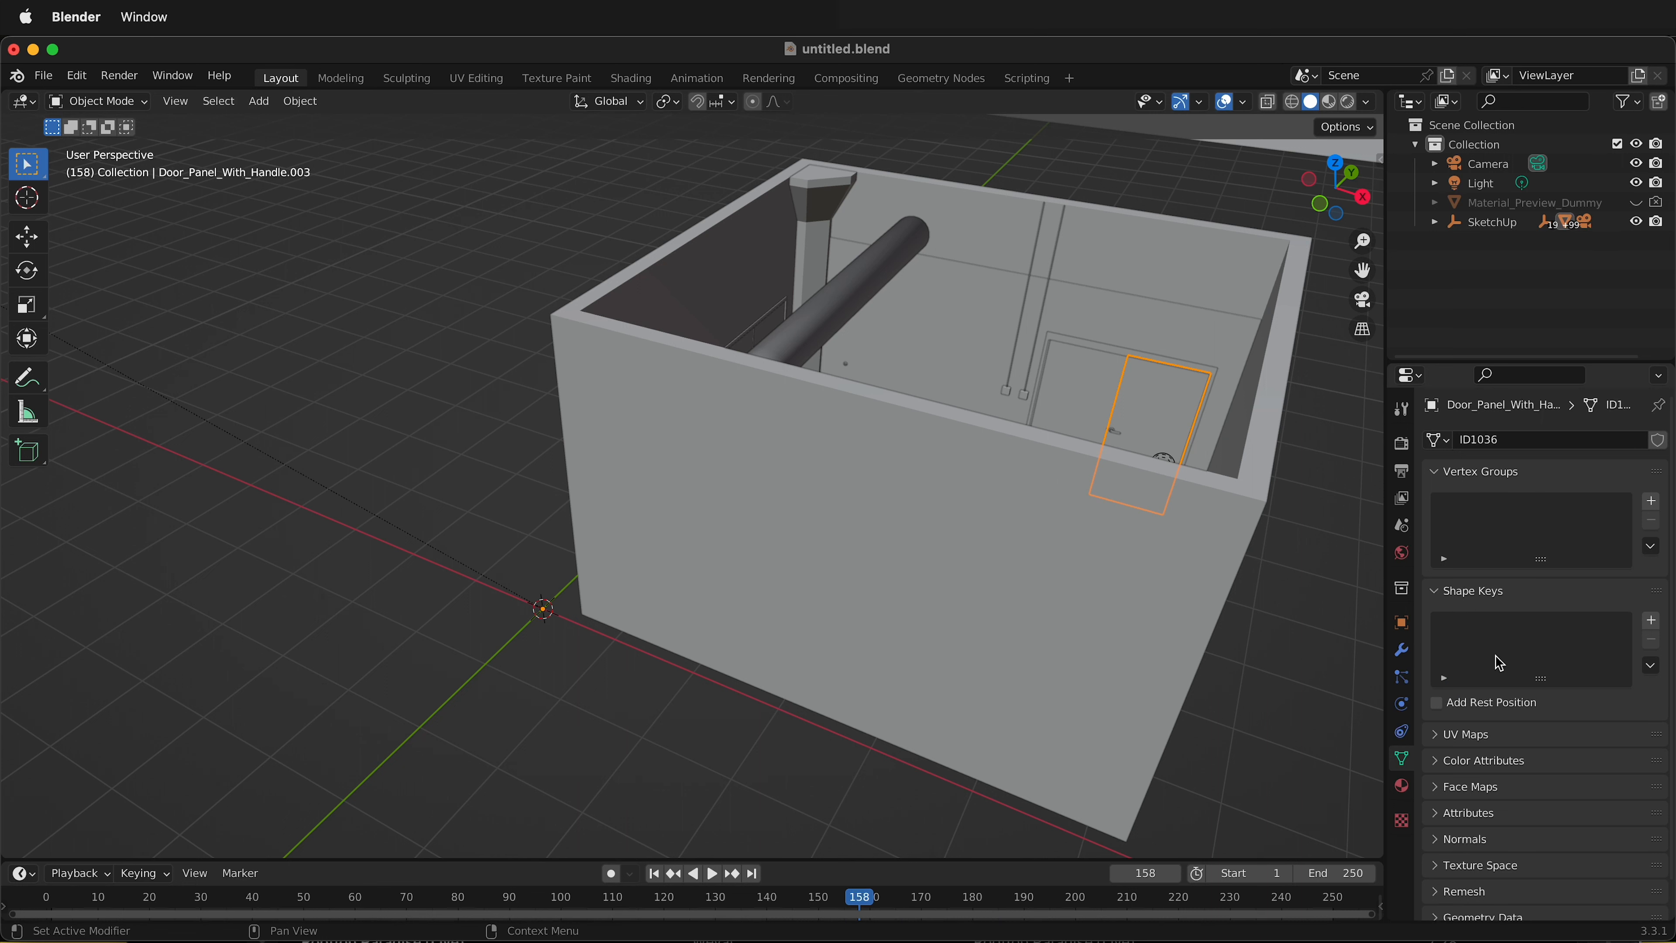
pyautogui.click(1402, 786)
pyautogui.scroll(-2, 1510, 711)
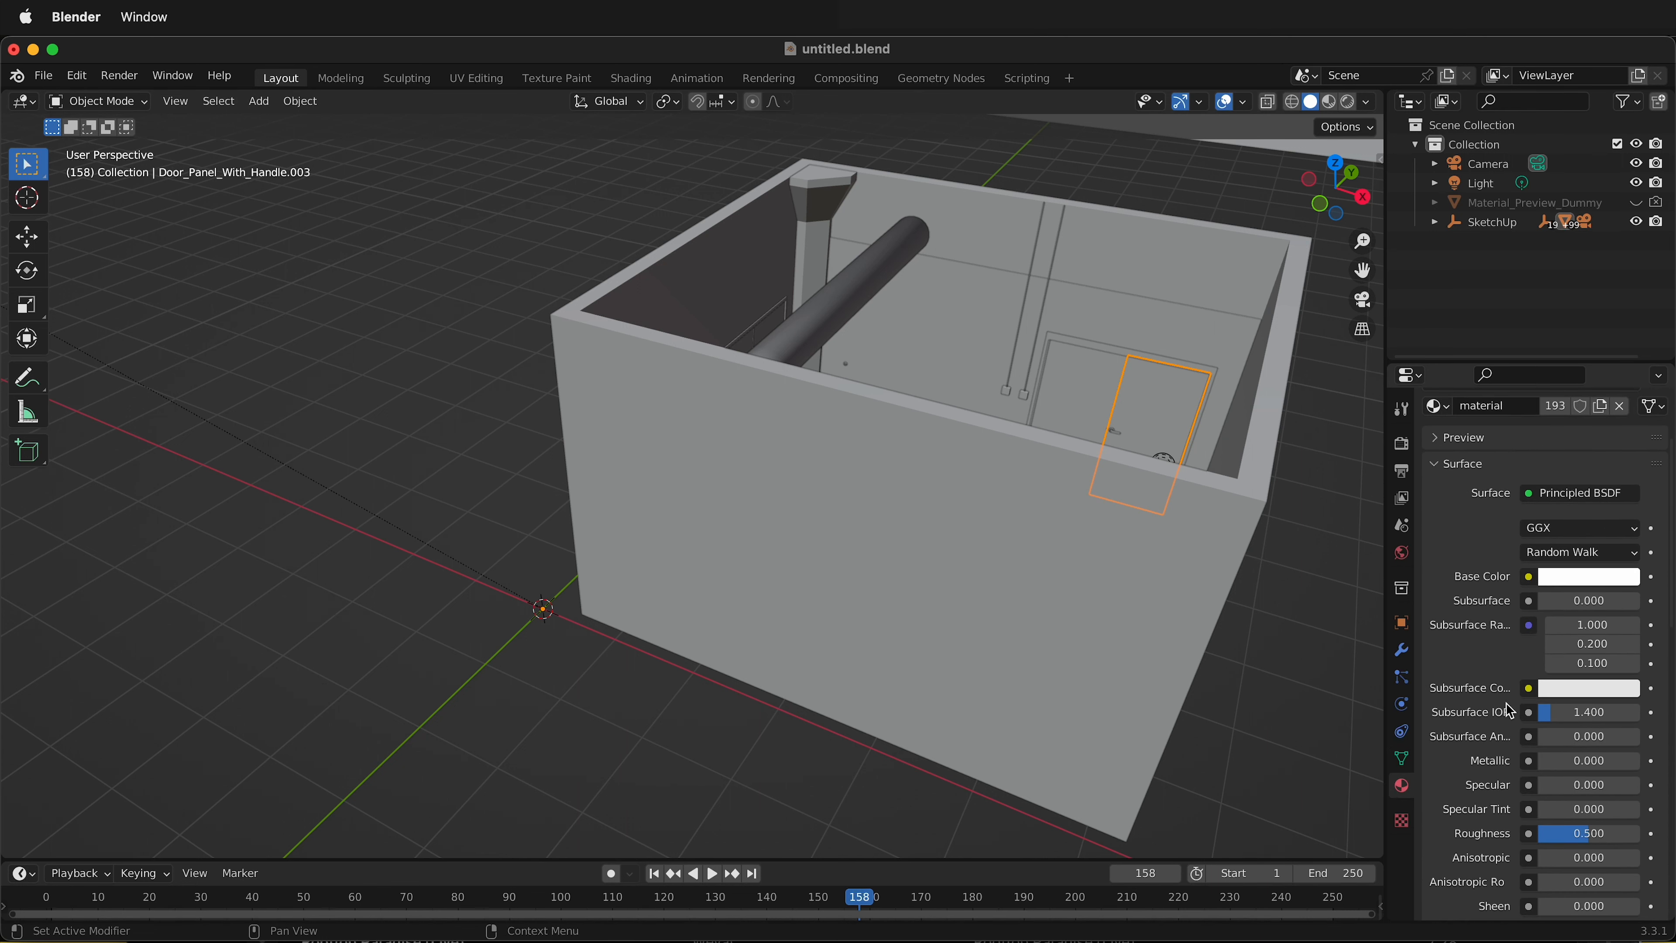
pyautogui.scroll(-15, 1511, 710)
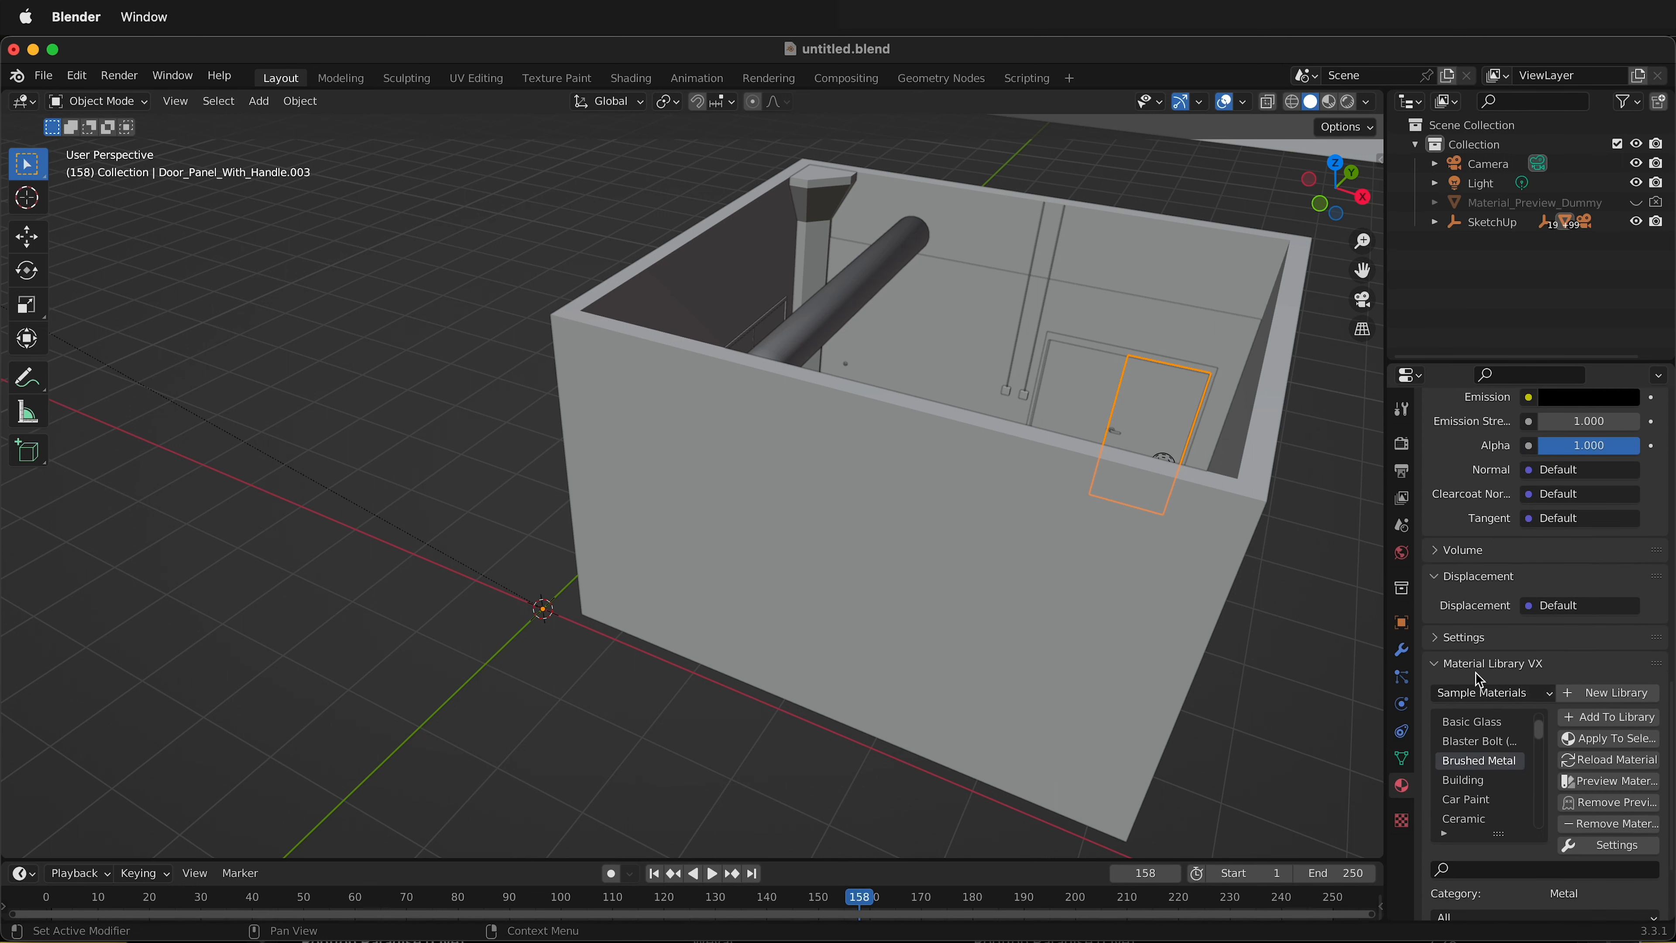
pyautogui.scroll(-3, 1475, 769)
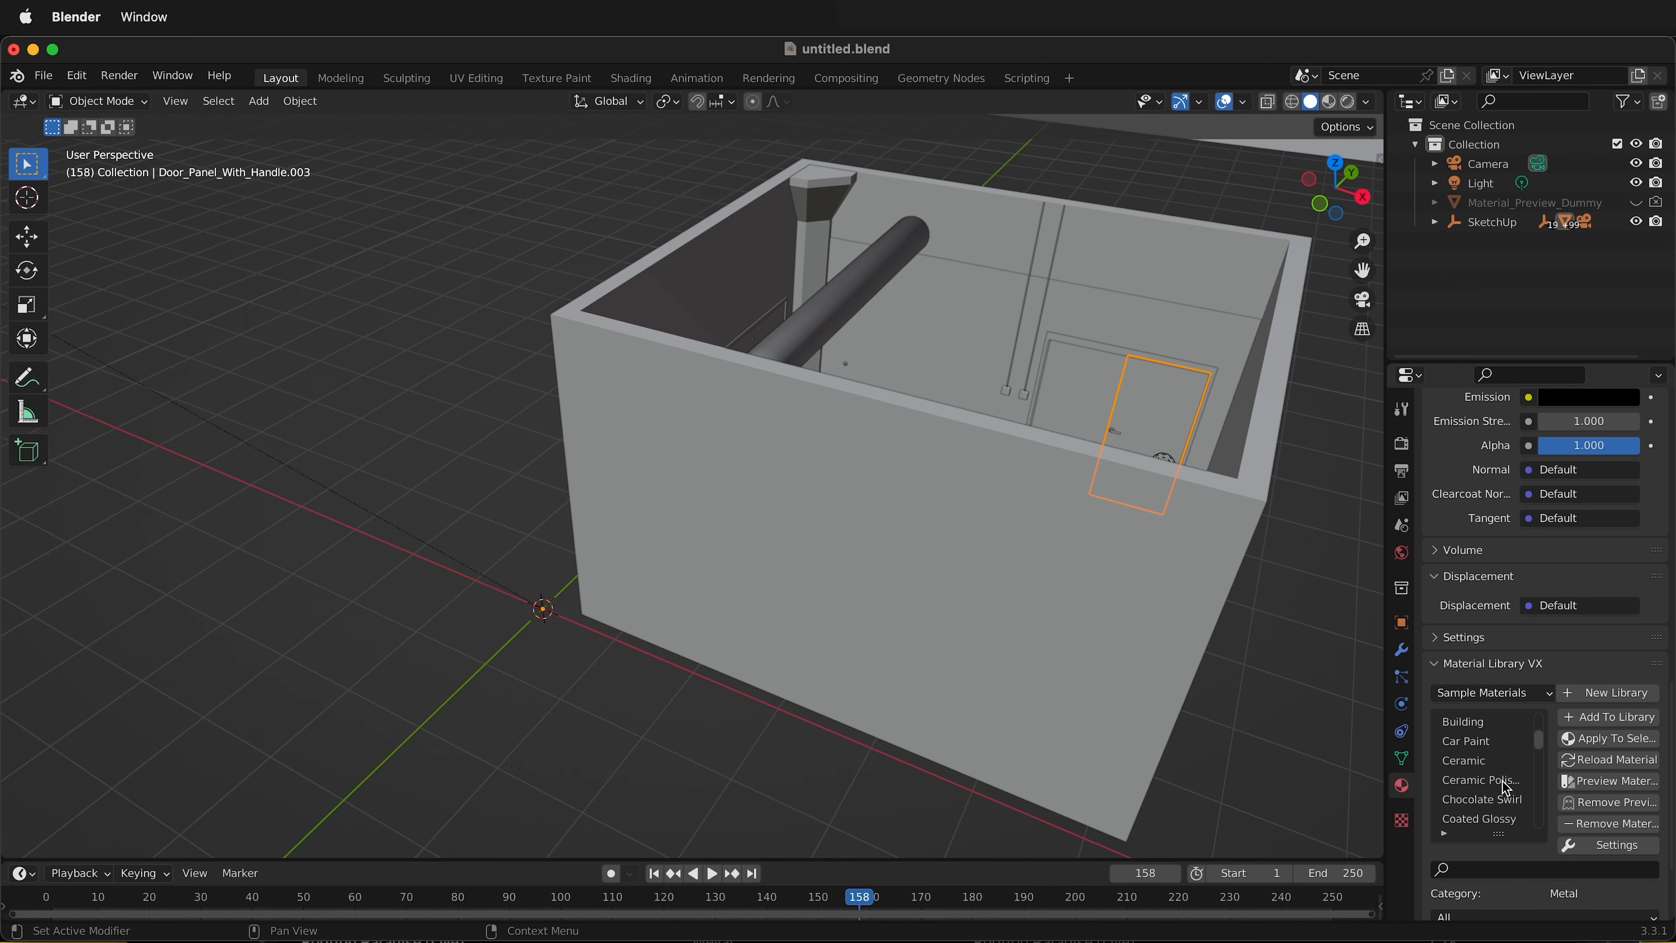
pyautogui.scroll(-2, 1506, 788)
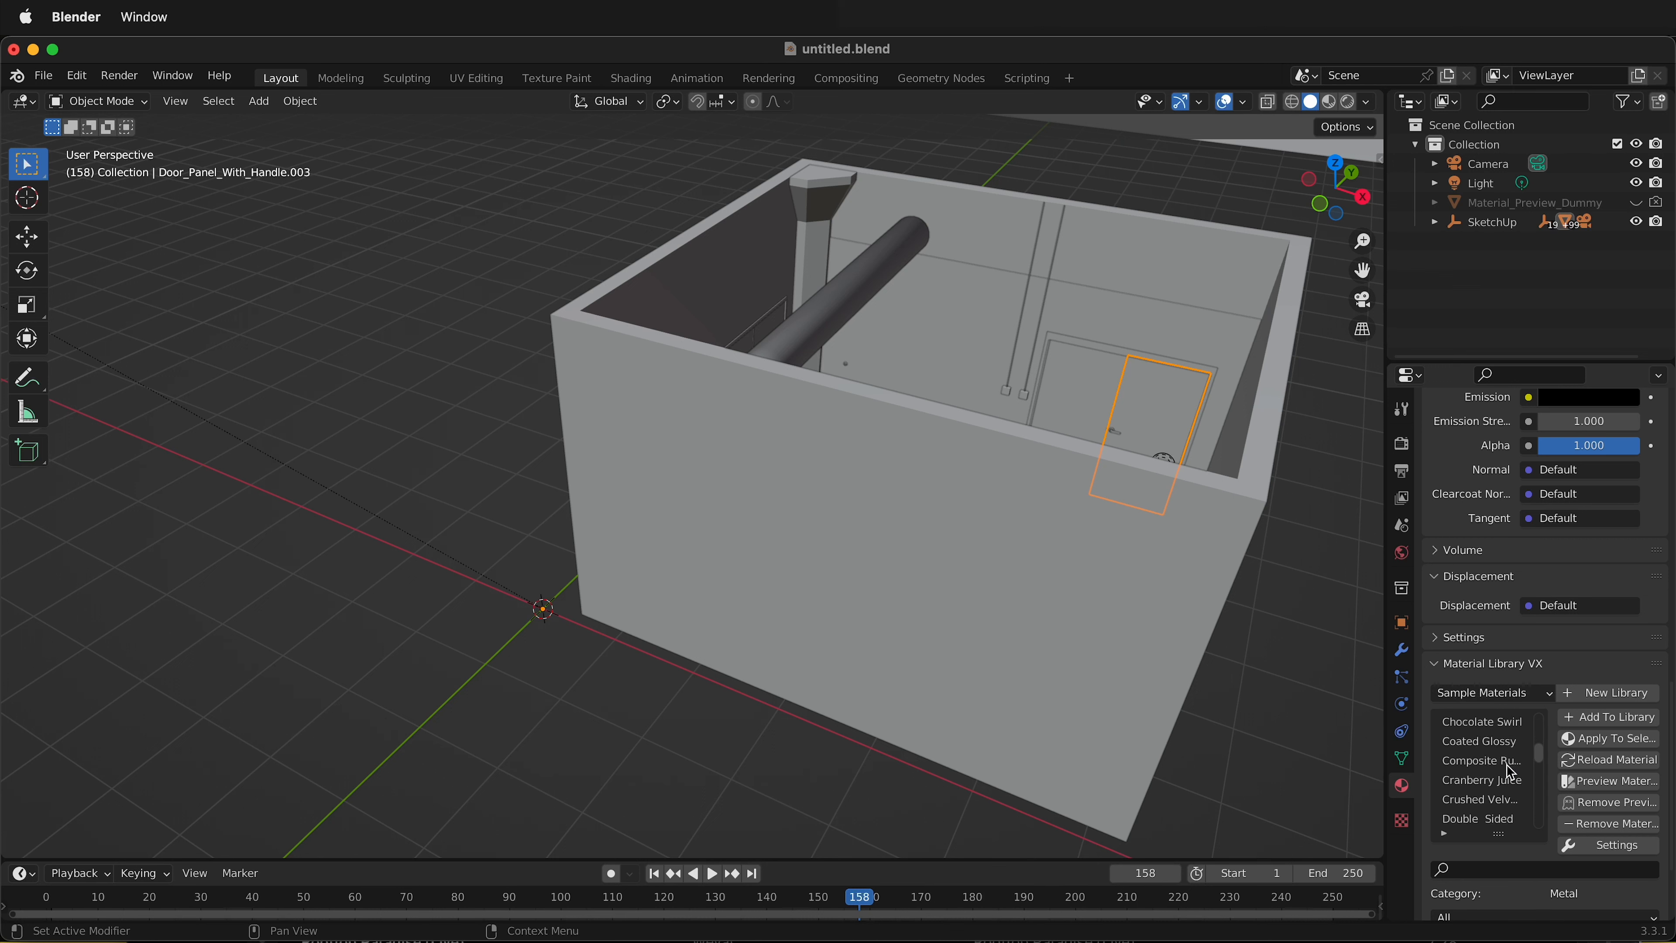
pyautogui.scroll(-3, 1516, 805)
pyautogui.scroll(-20, 1516, 809)
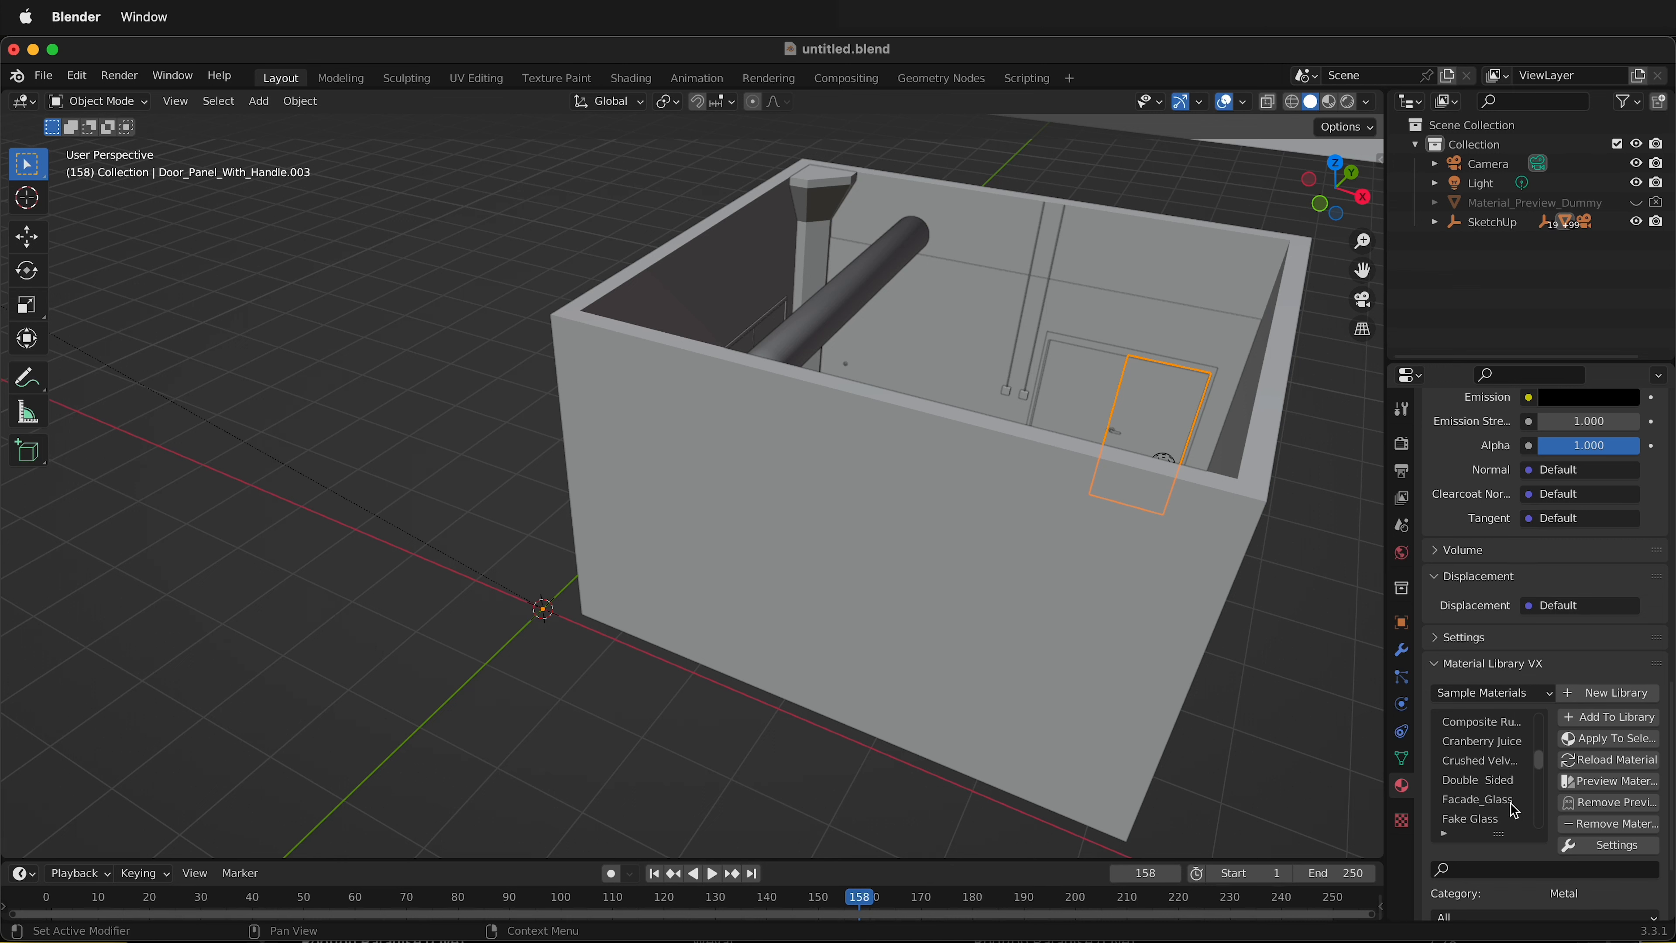
pyautogui.scroll(20, 1499, 789)
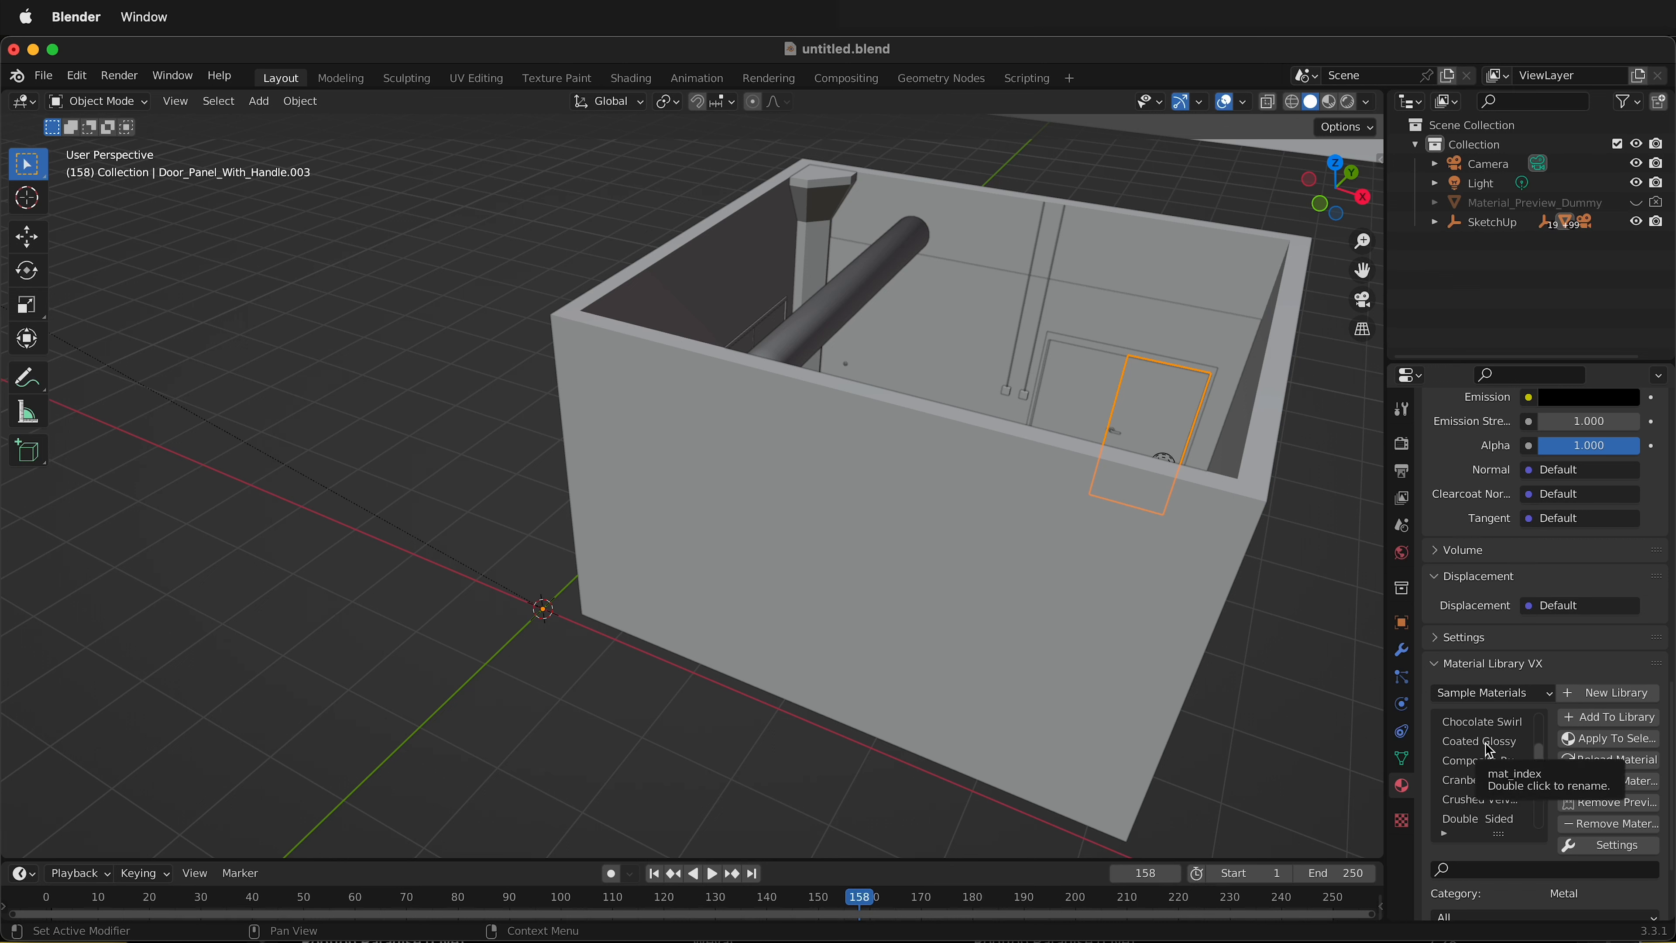
pyautogui.scroll(1, 1475, 763)
pyautogui.click(1472, 765)
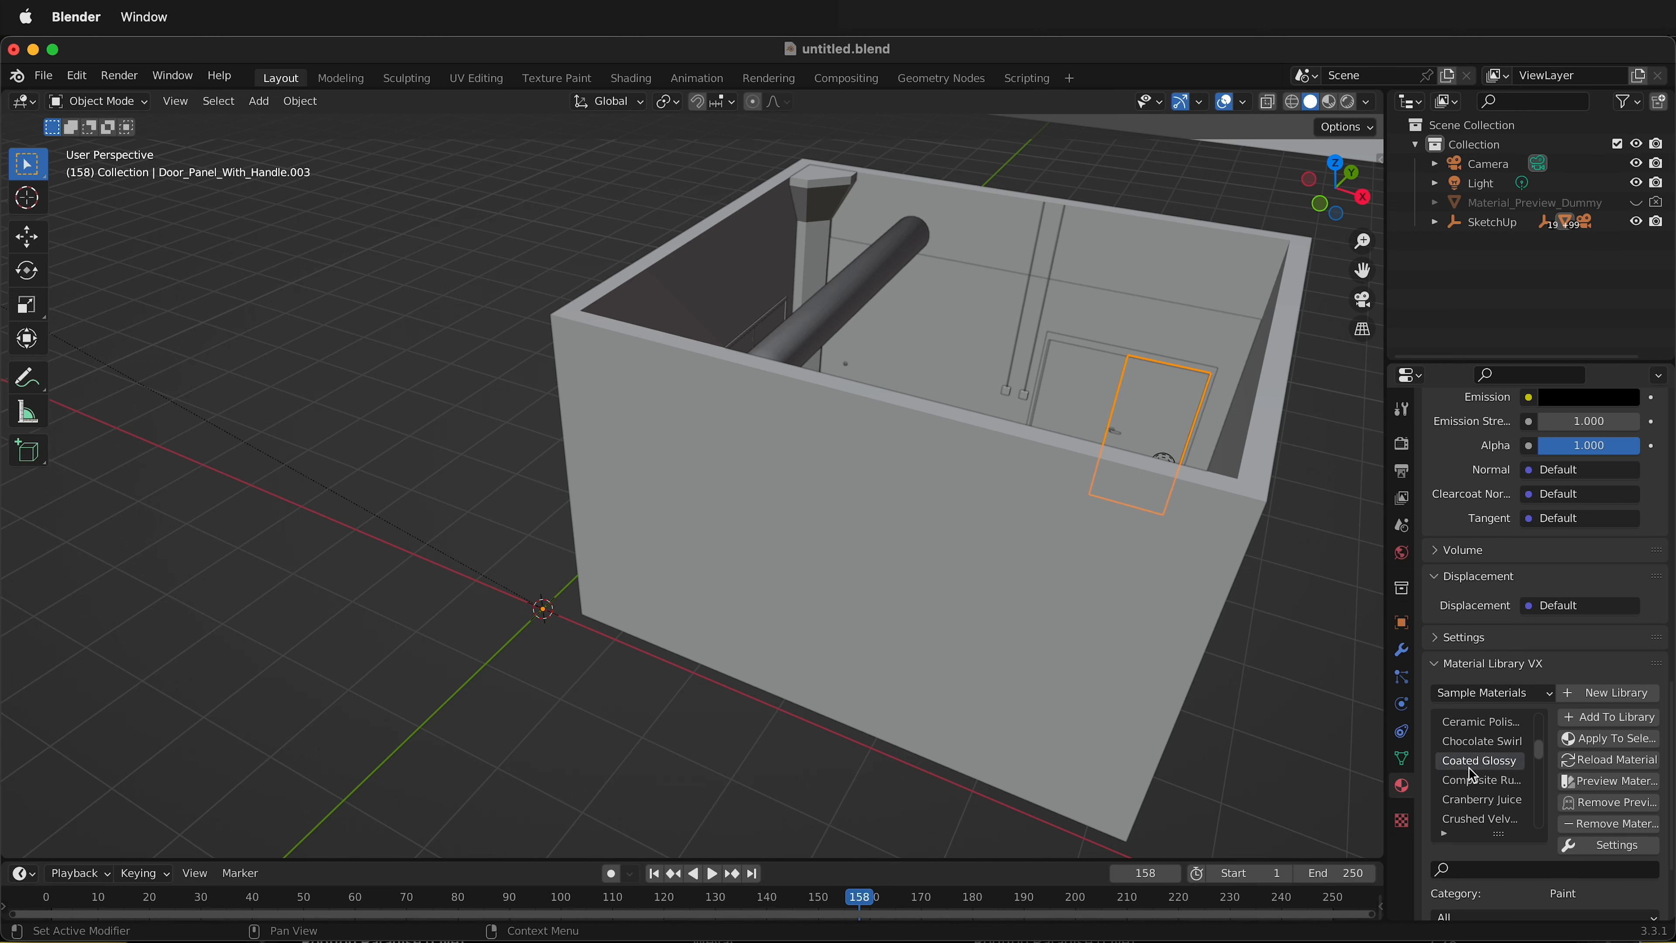
pyautogui.scroll(-4, 1599, 747)
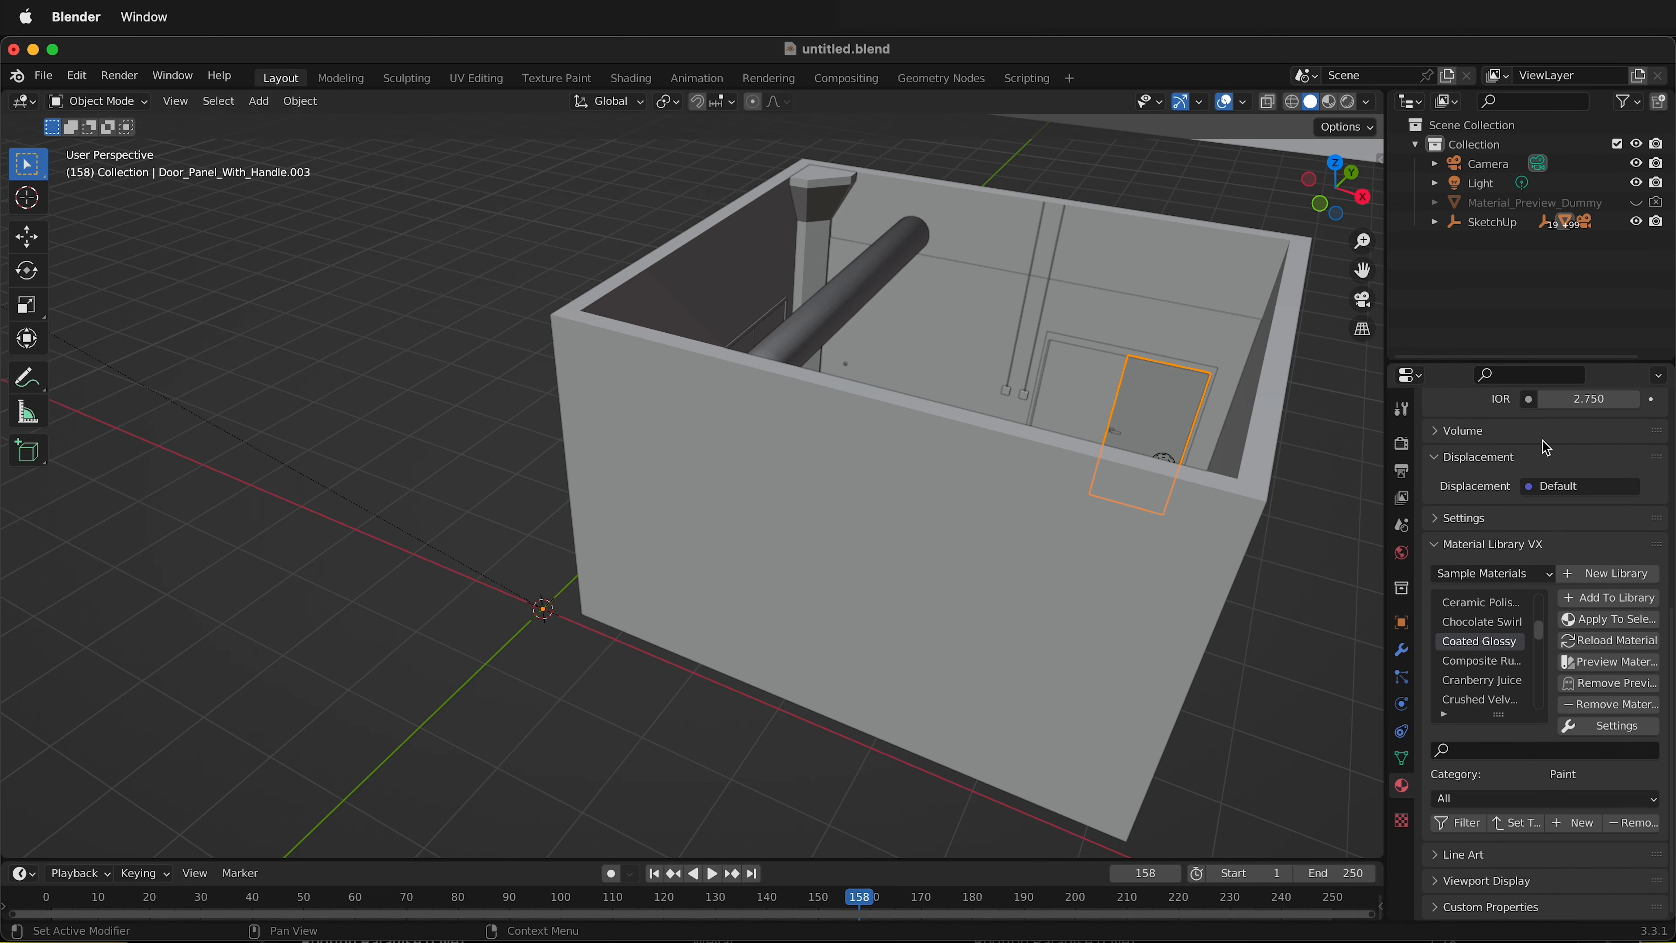
pyautogui.scroll(10, 1530, 542)
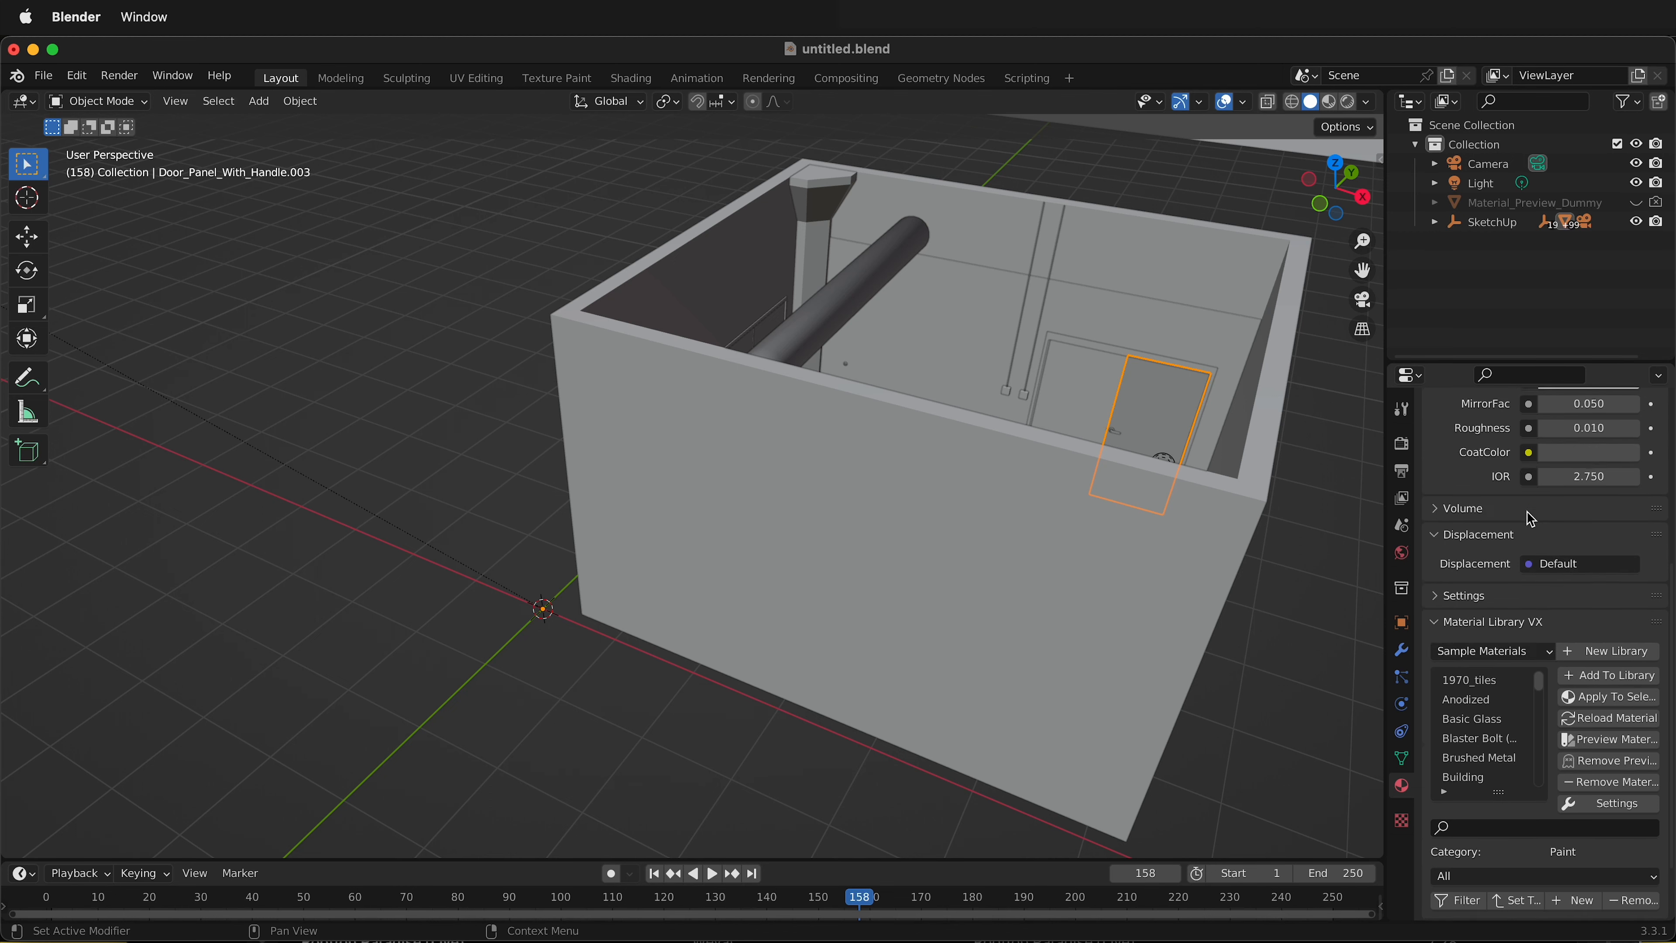
# Step: Recolor the door panel's Coated Glossy diffuse color to a pale yellow and check it in rendered viewport shading
pyautogui.scroll(2, 1527, 532)
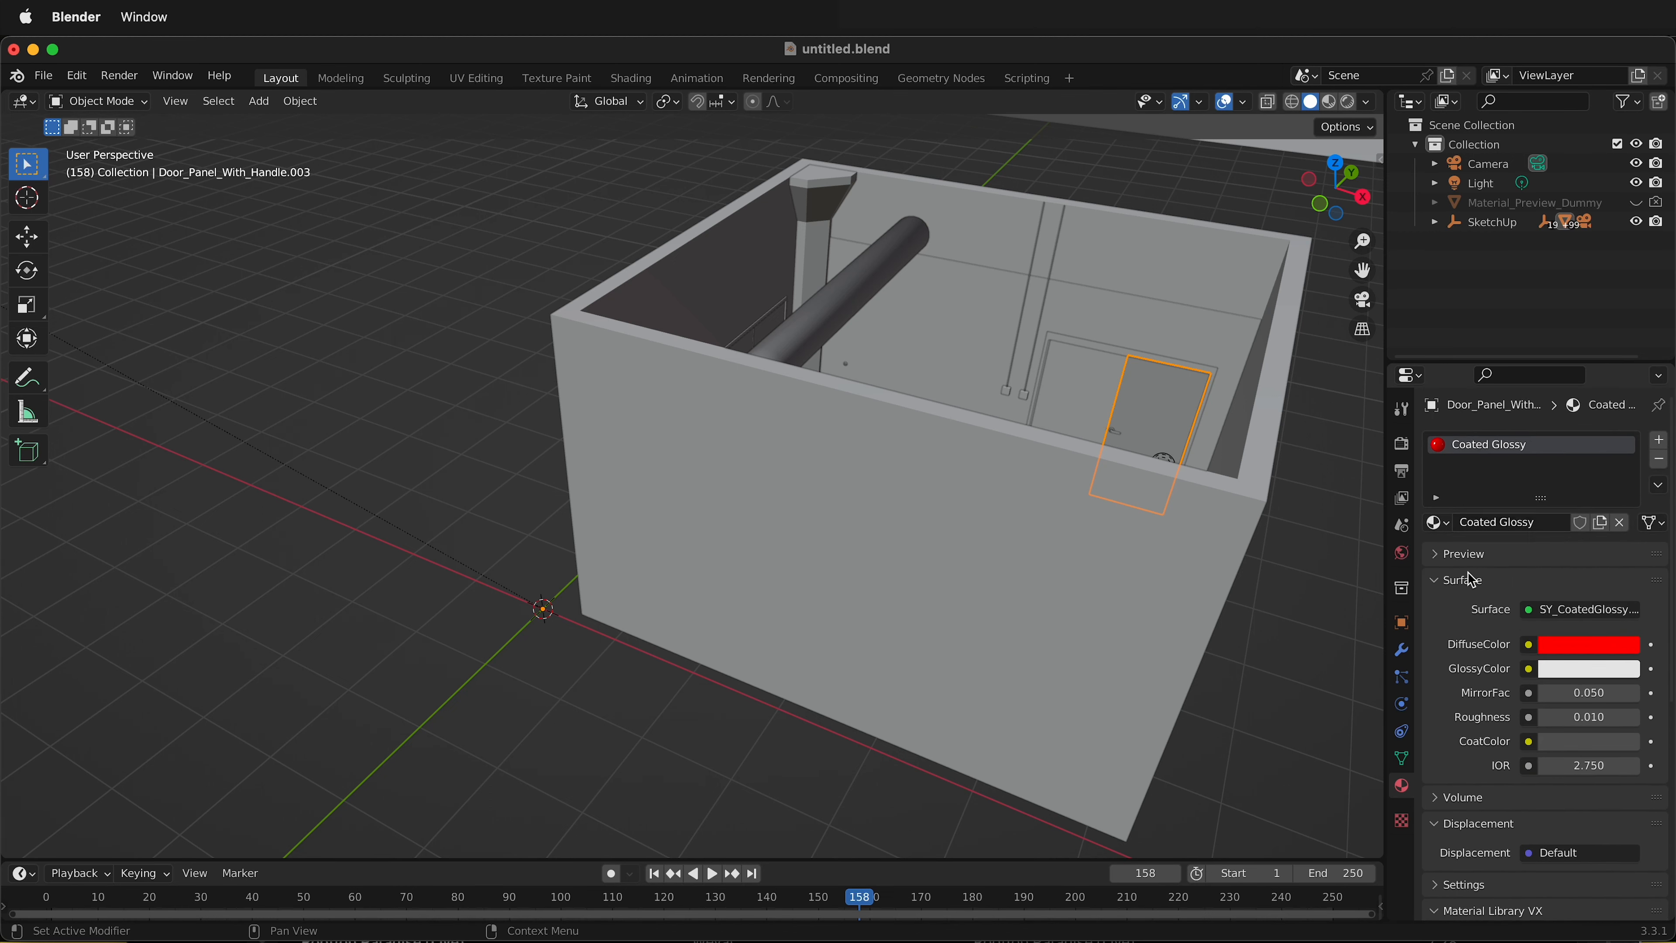
pyautogui.click(1598, 649)
pyautogui.moveTo(1547, 482); pyautogui.dragTo(1517, 457)
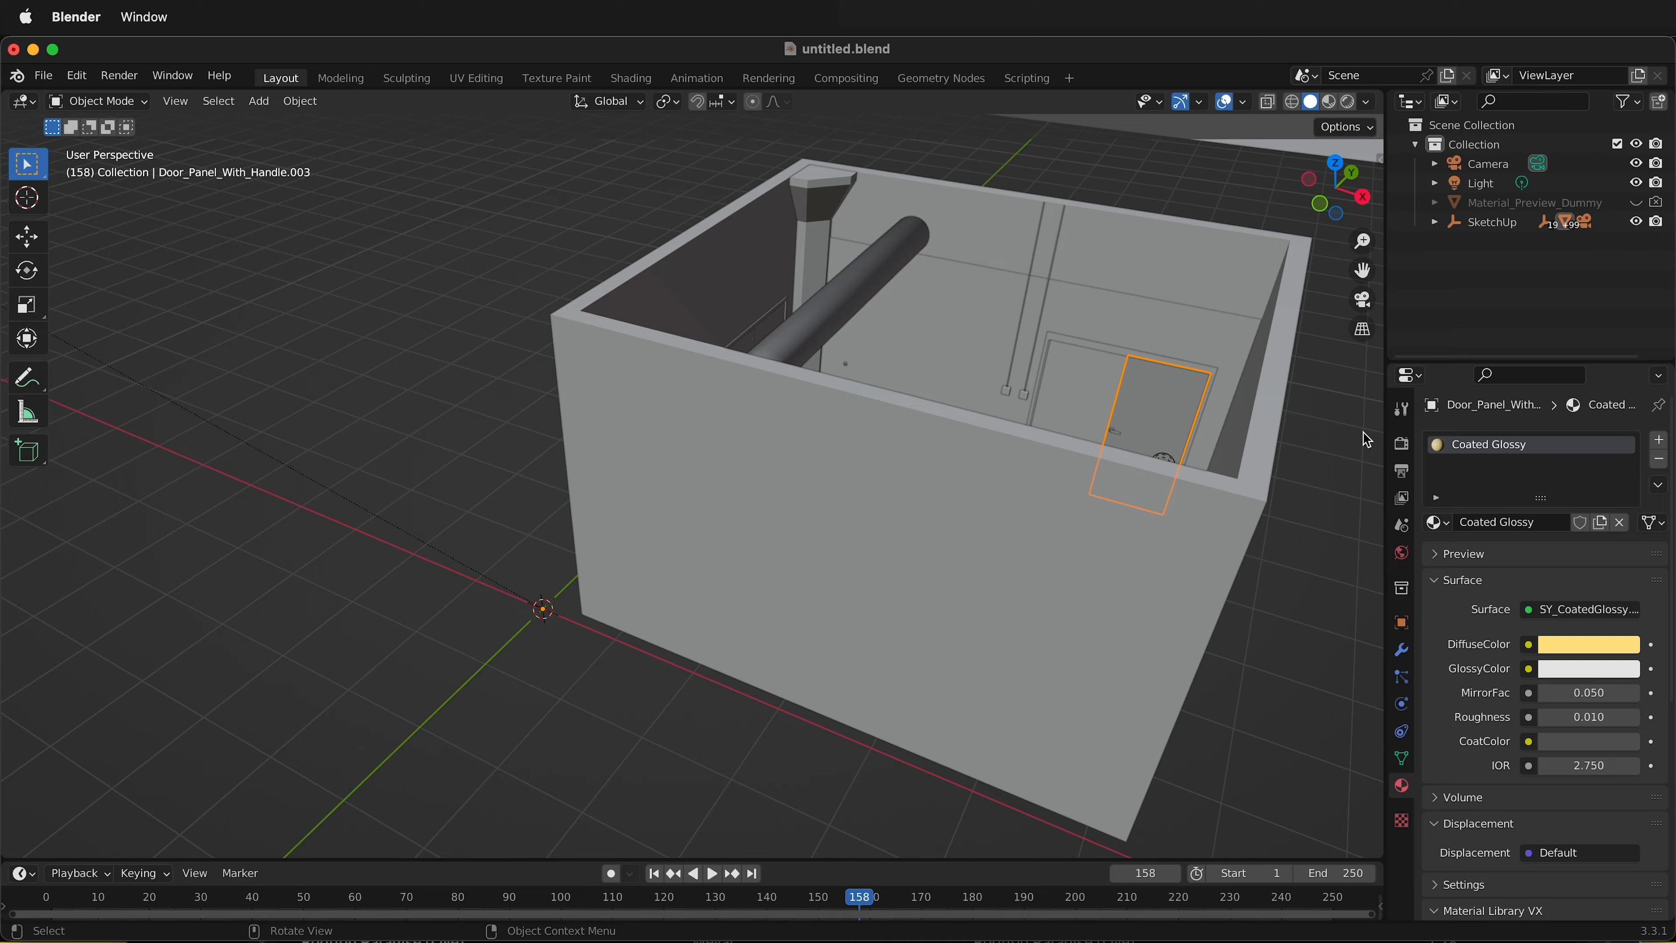
pyautogui.click(1351, 103)
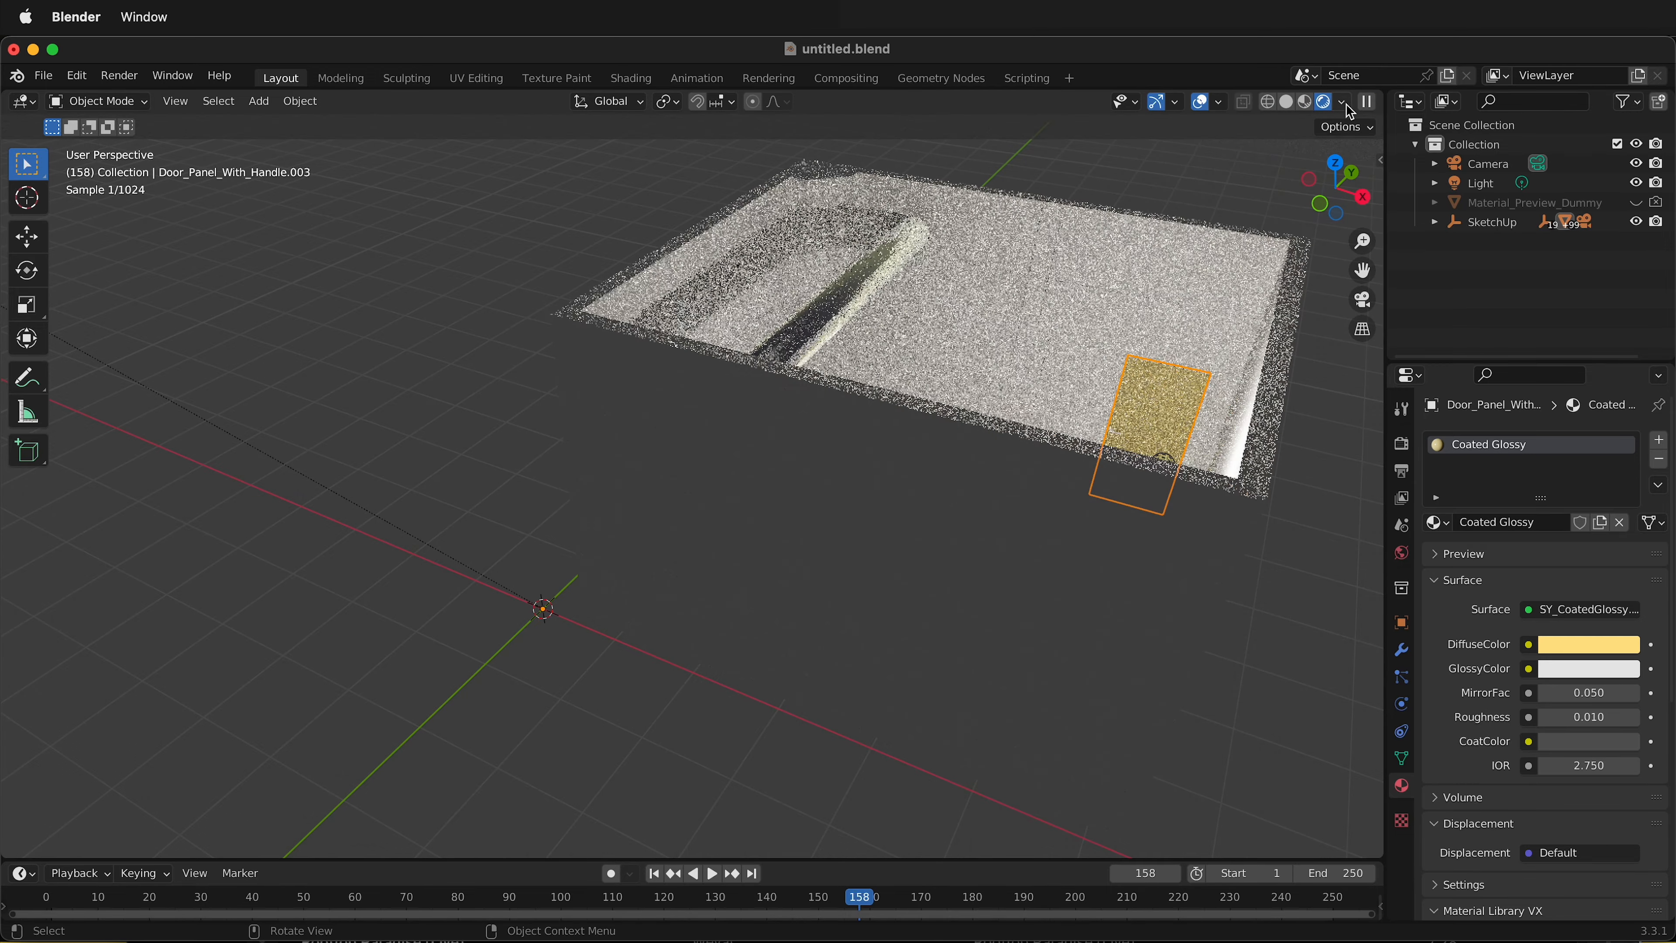
pyautogui.moveTo(1144, 402); pyautogui.dragTo(1116, 426, button='middle')
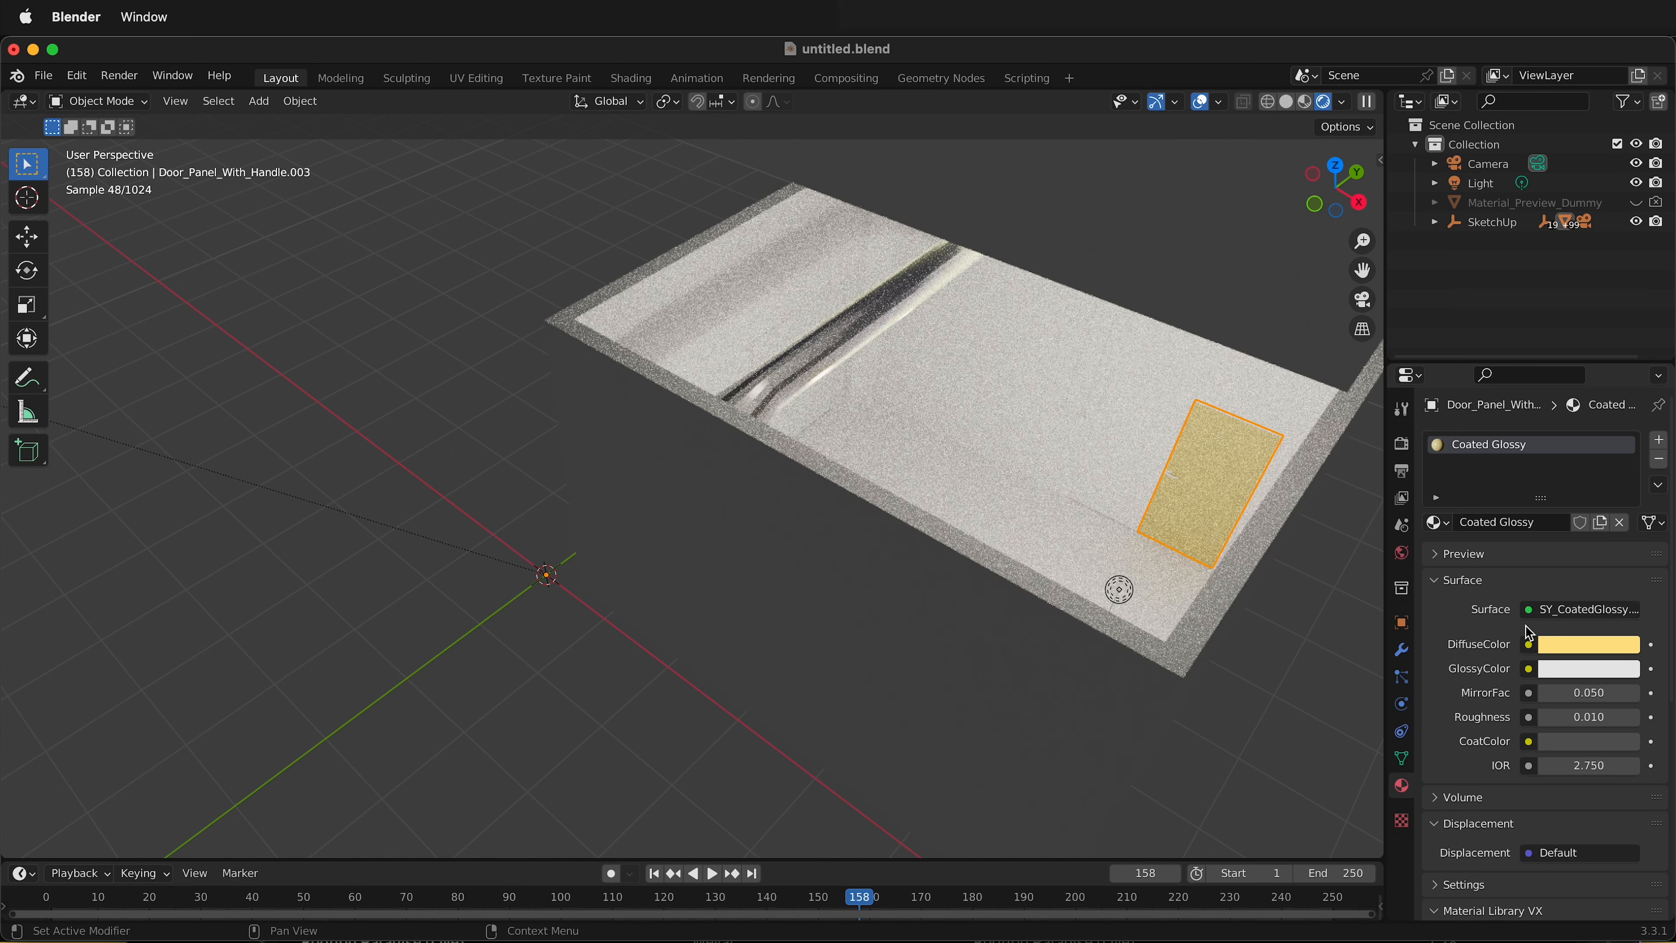
# Step: Replace the Coated Glossy material on the door panel with a new Principled BSDF material and remove the emptied slot
pyautogui.click(1438, 523)
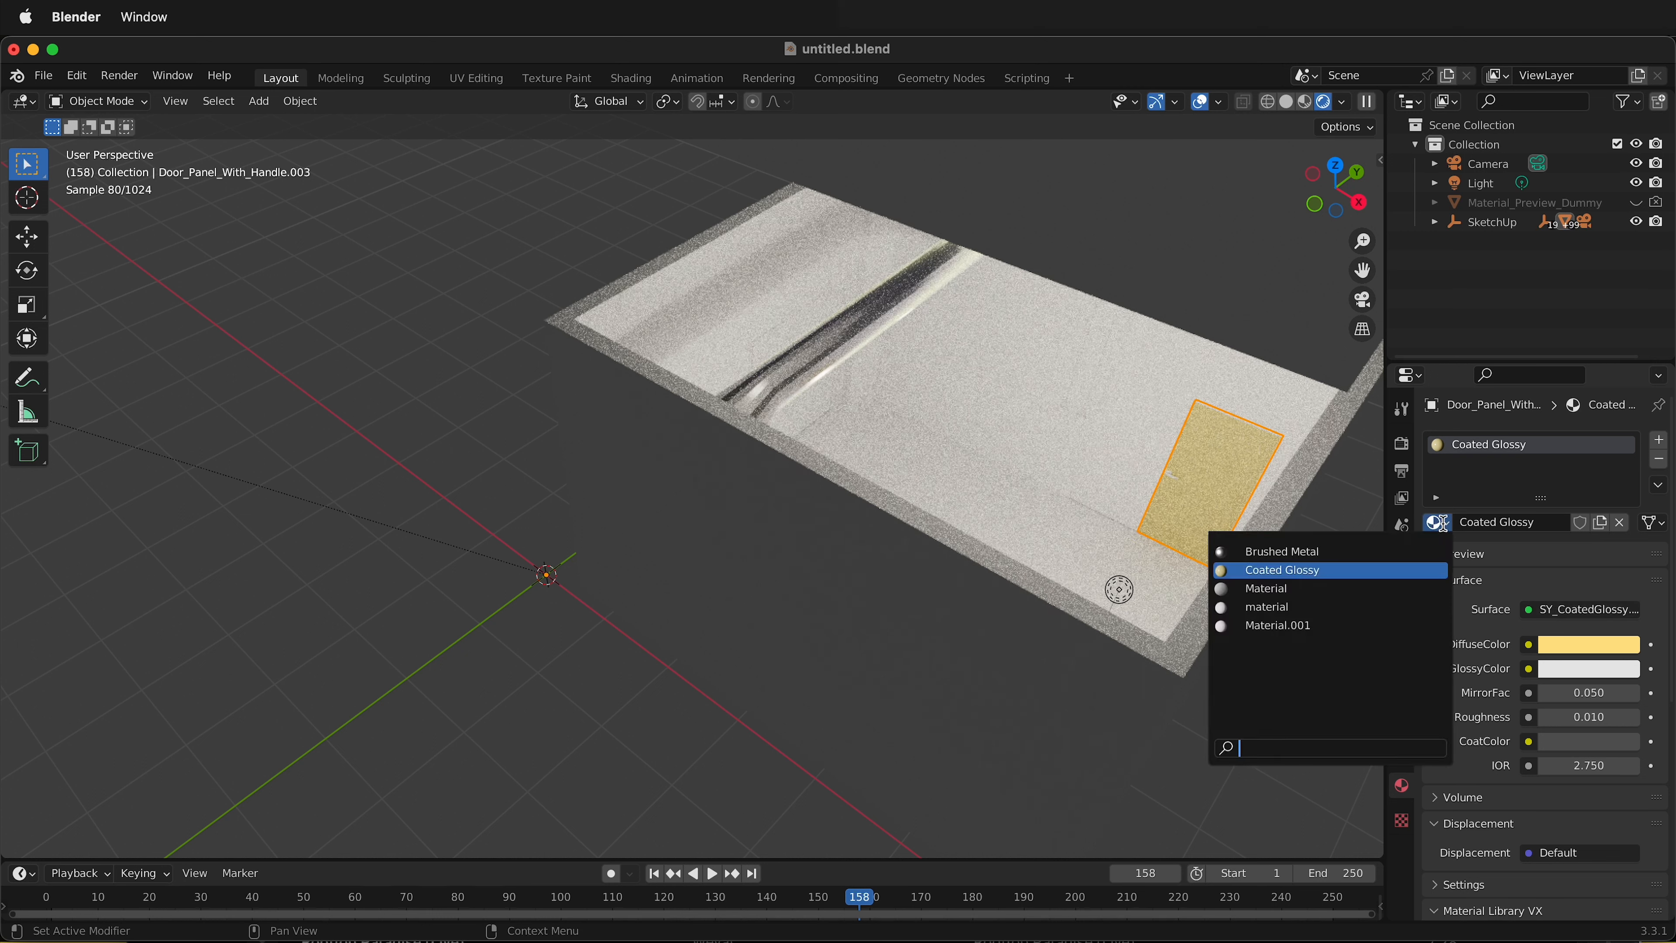
pyautogui.click(1618, 547)
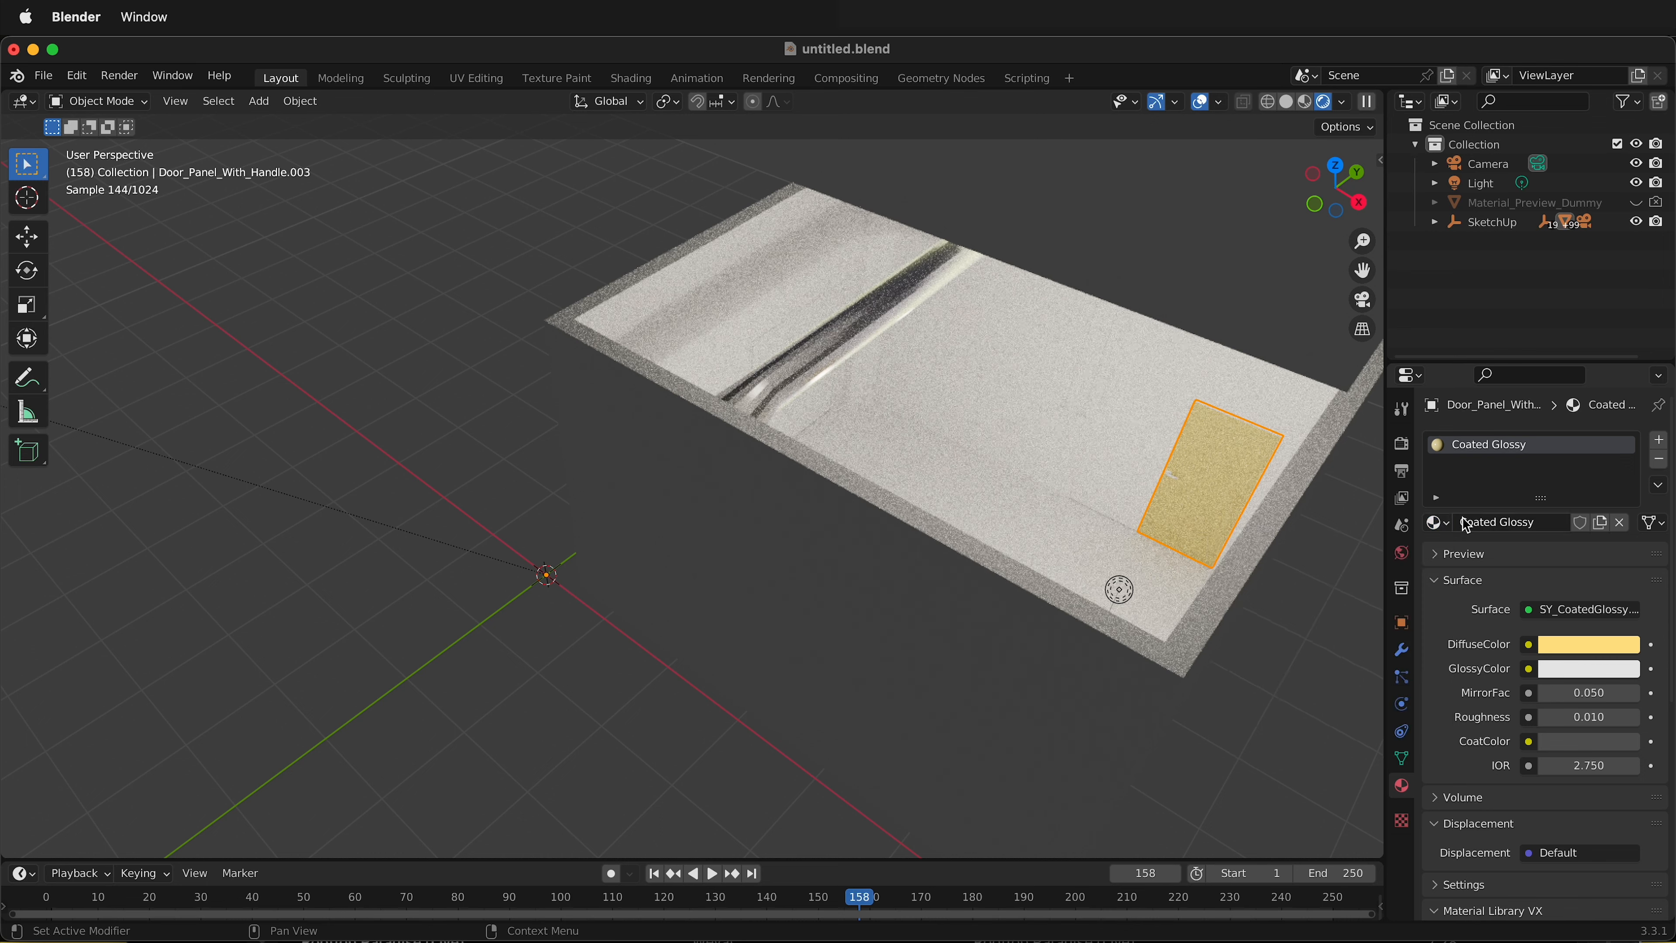
pyautogui.click(1659, 439)
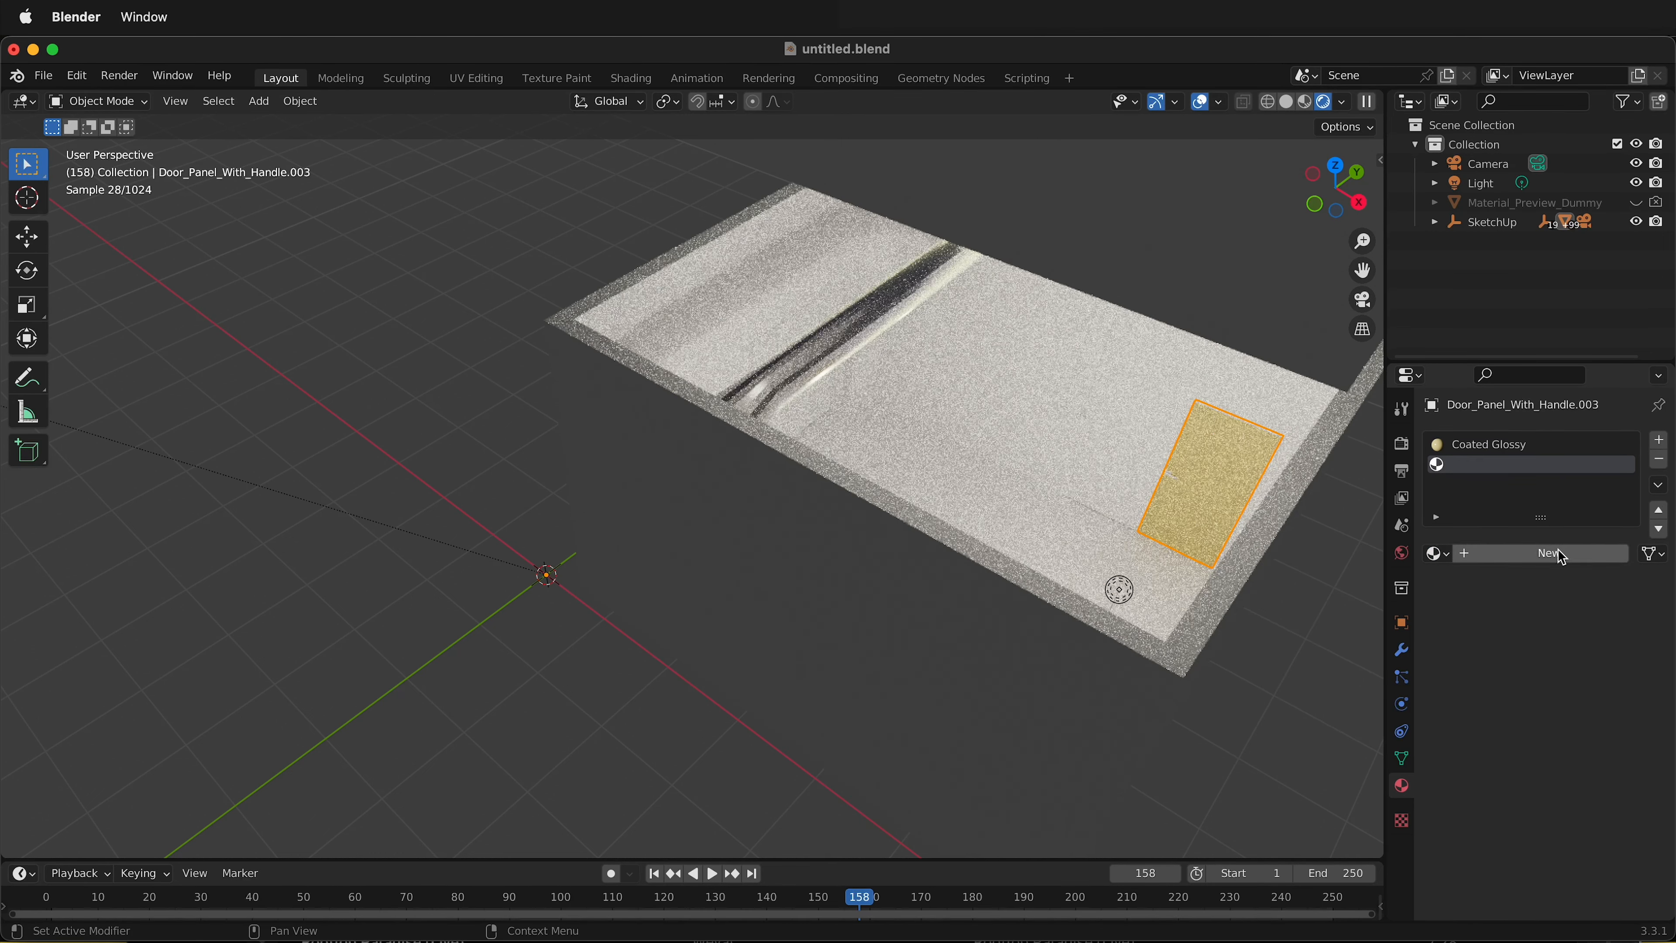
pyautogui.click(1469, 554)
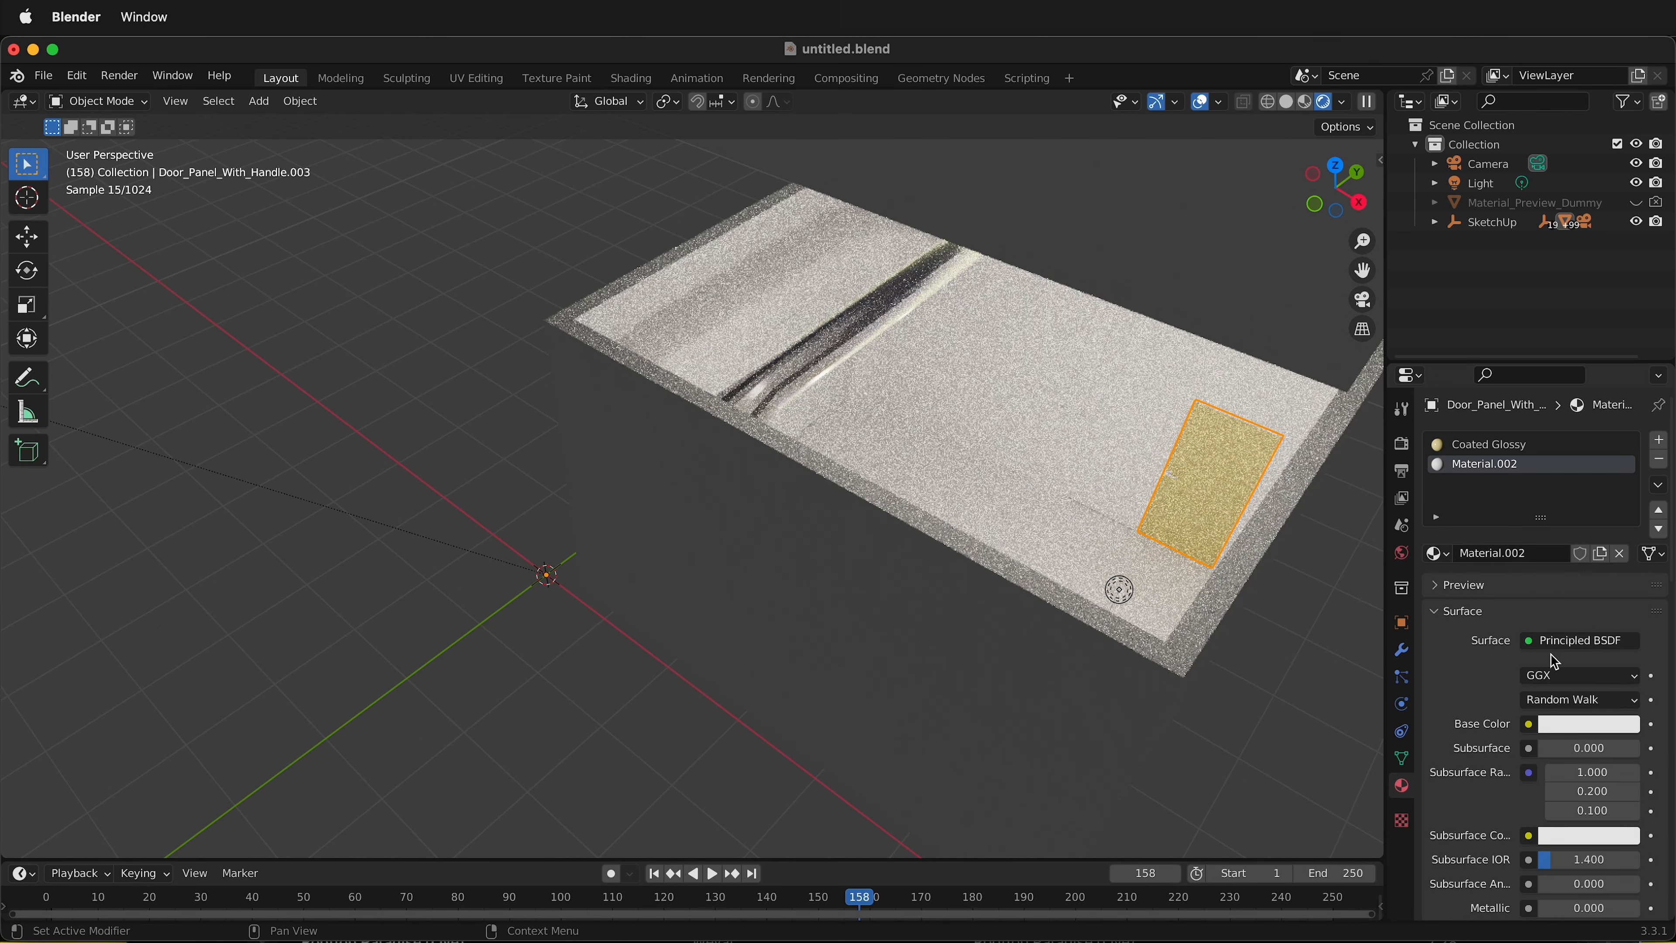
pyautogui.click(1504, 444)
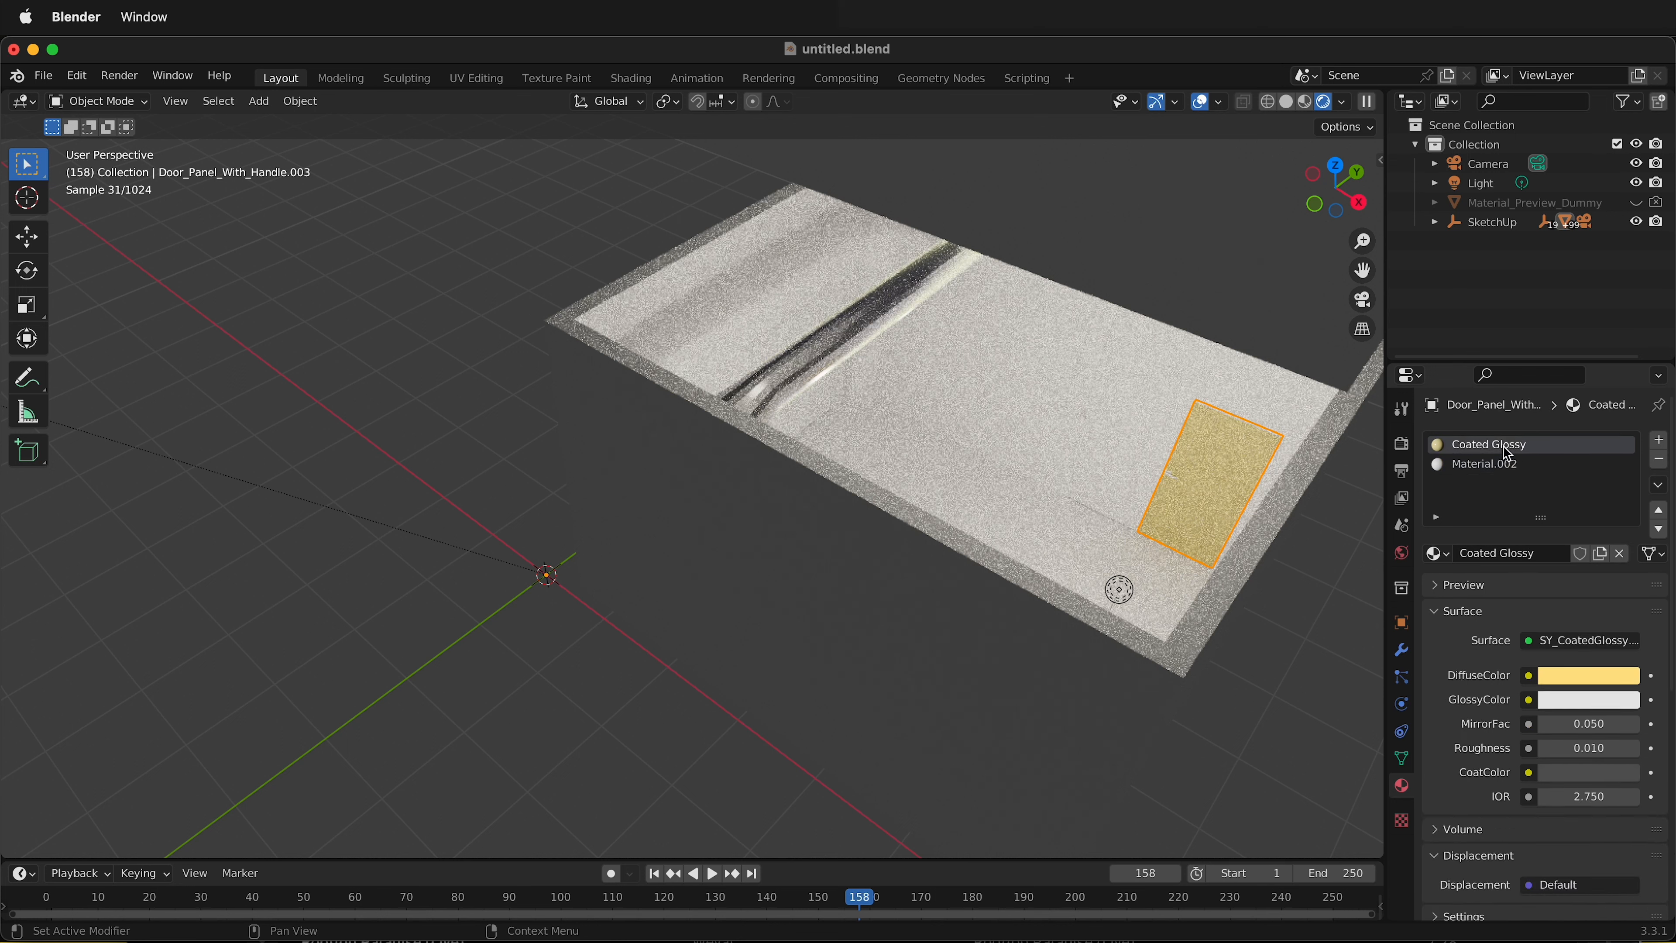
pyautogui.rightClick(1503, 446)
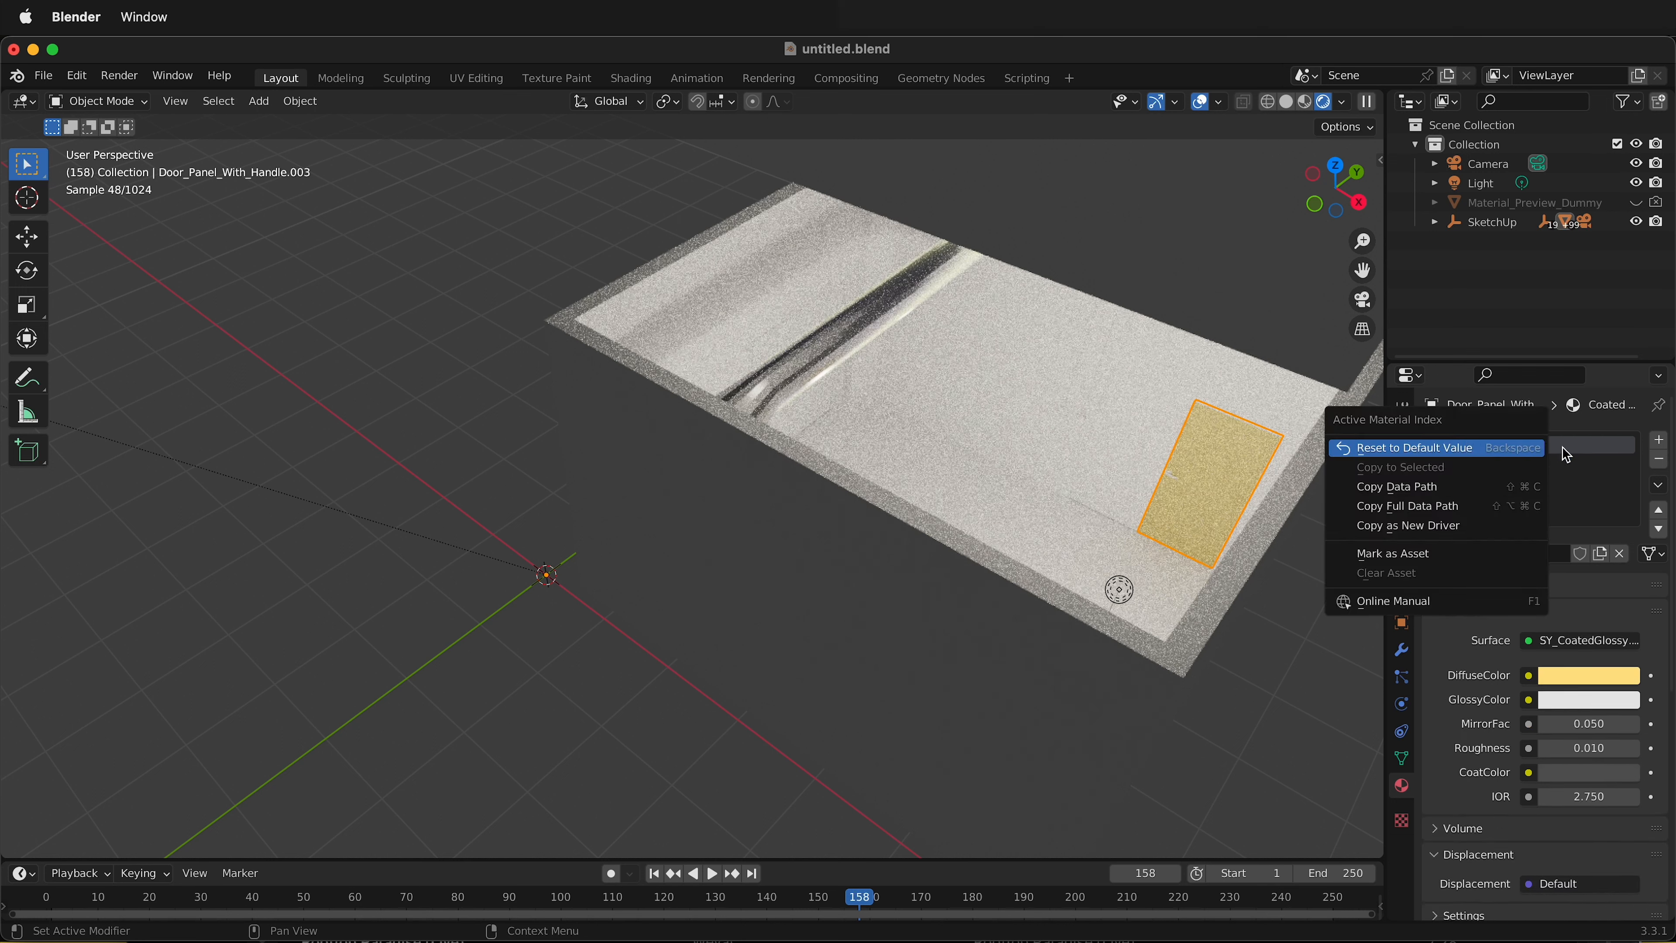
pyautogui.click(1621, 555)
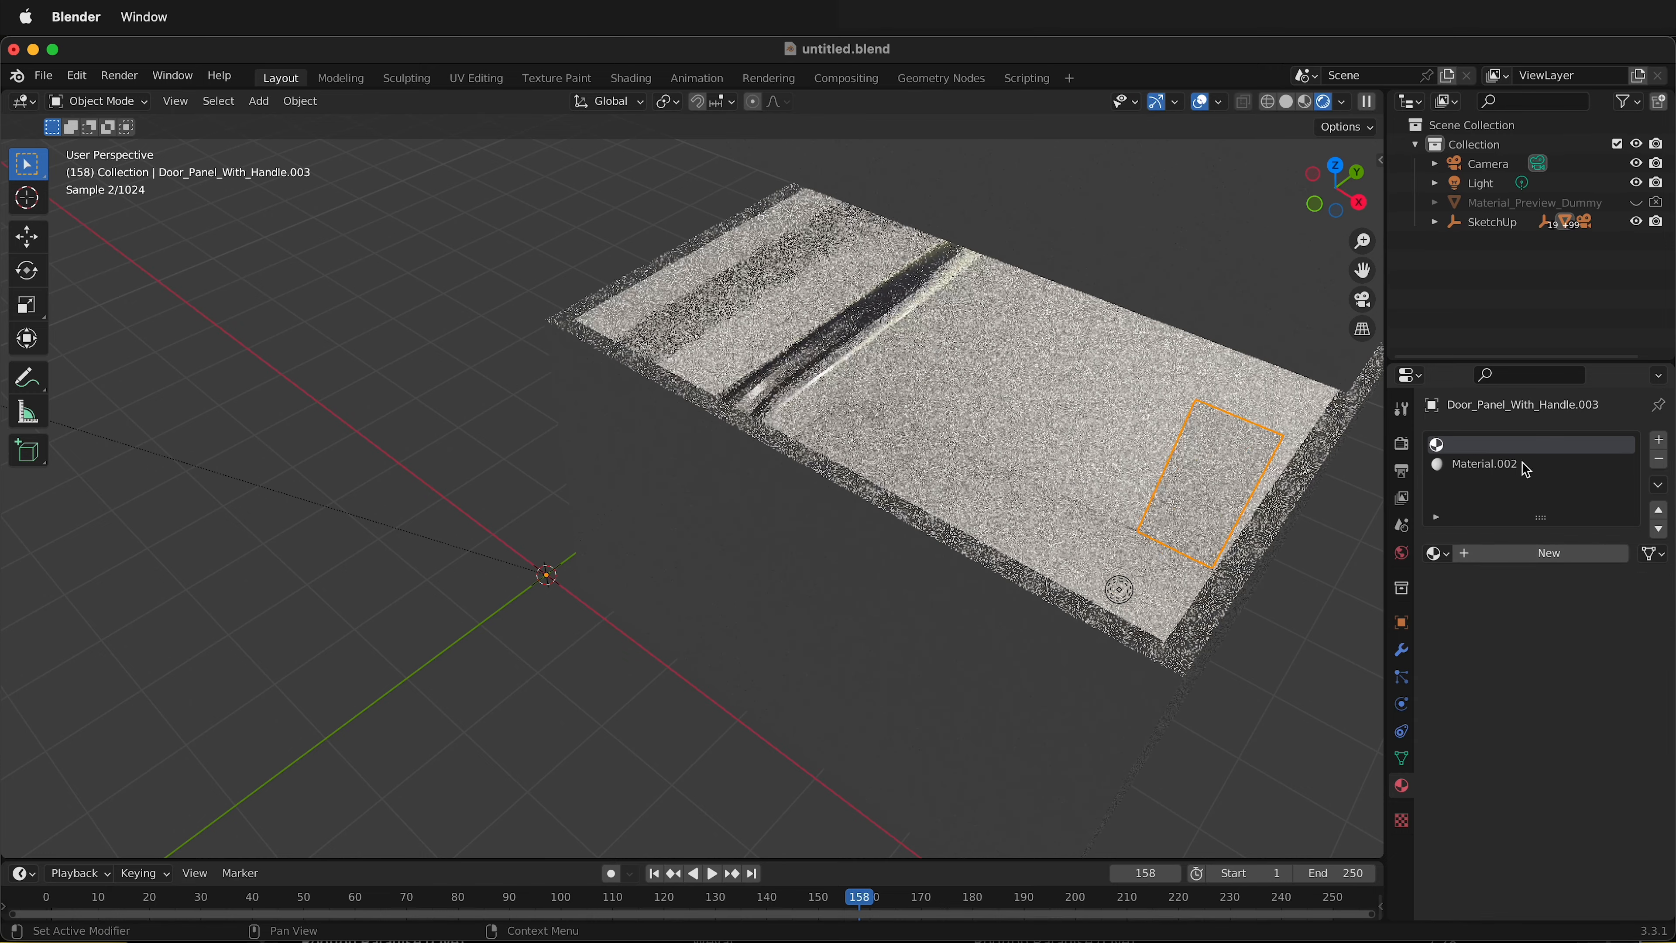
pyautogui.click(1445, 466)
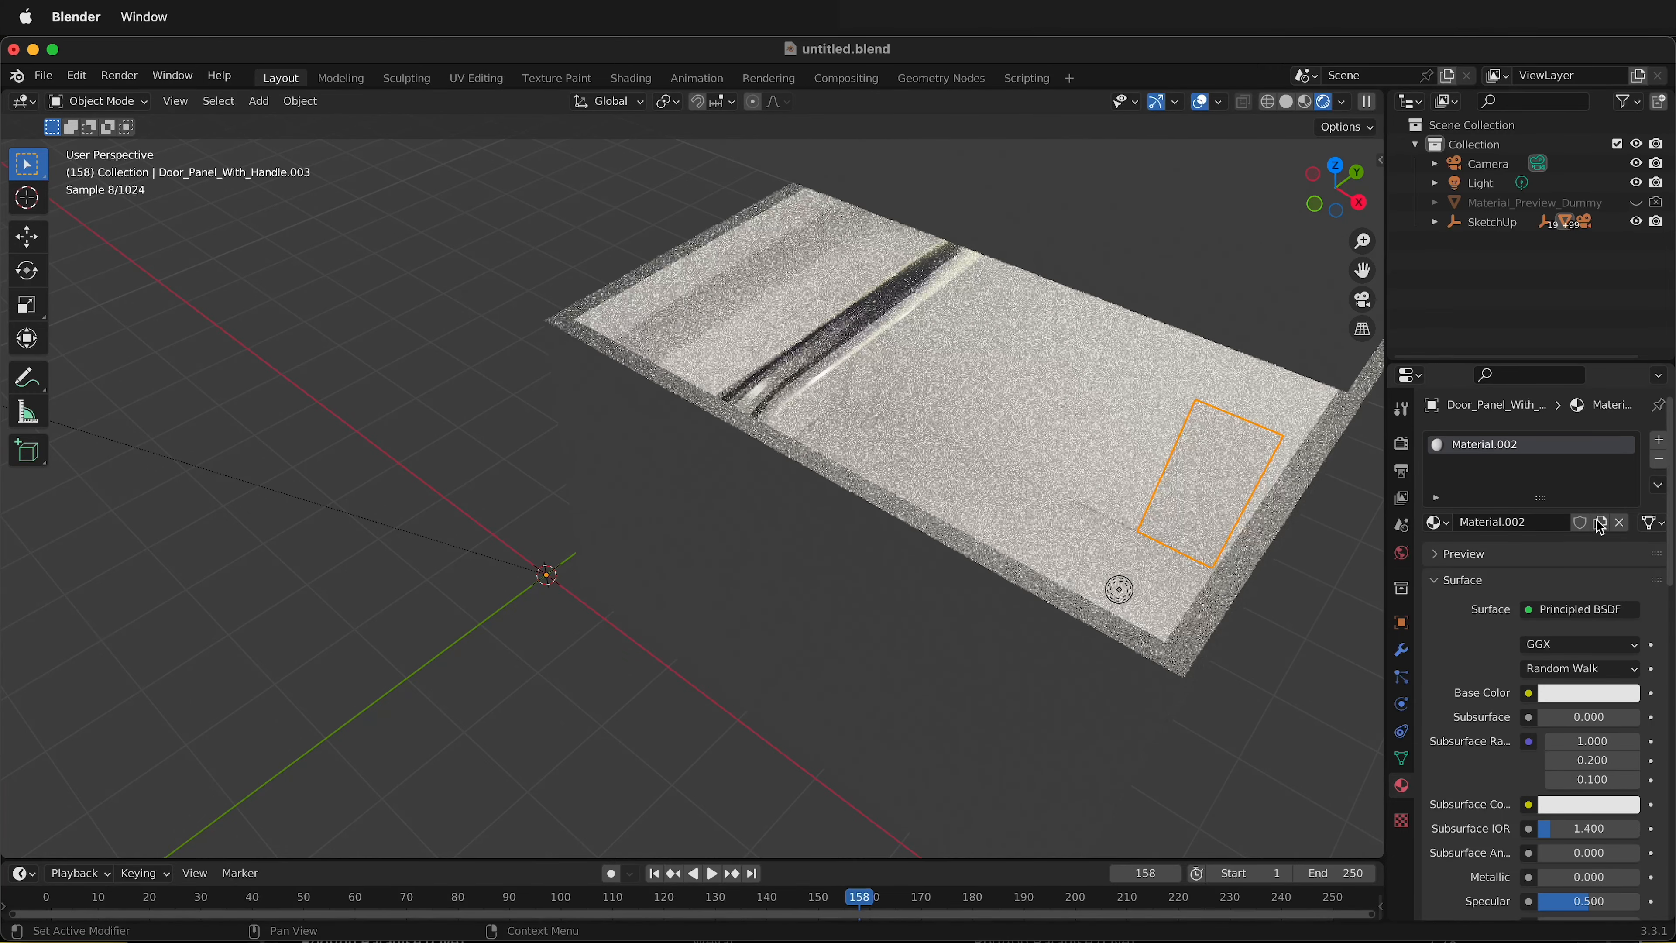
# Step: Set the new door material's base color to a peach tone with hue 0.070, saturation 0.521 and value 0.800
pyautogui.click(1565, 684)
pyautogui.click(1525, 497)
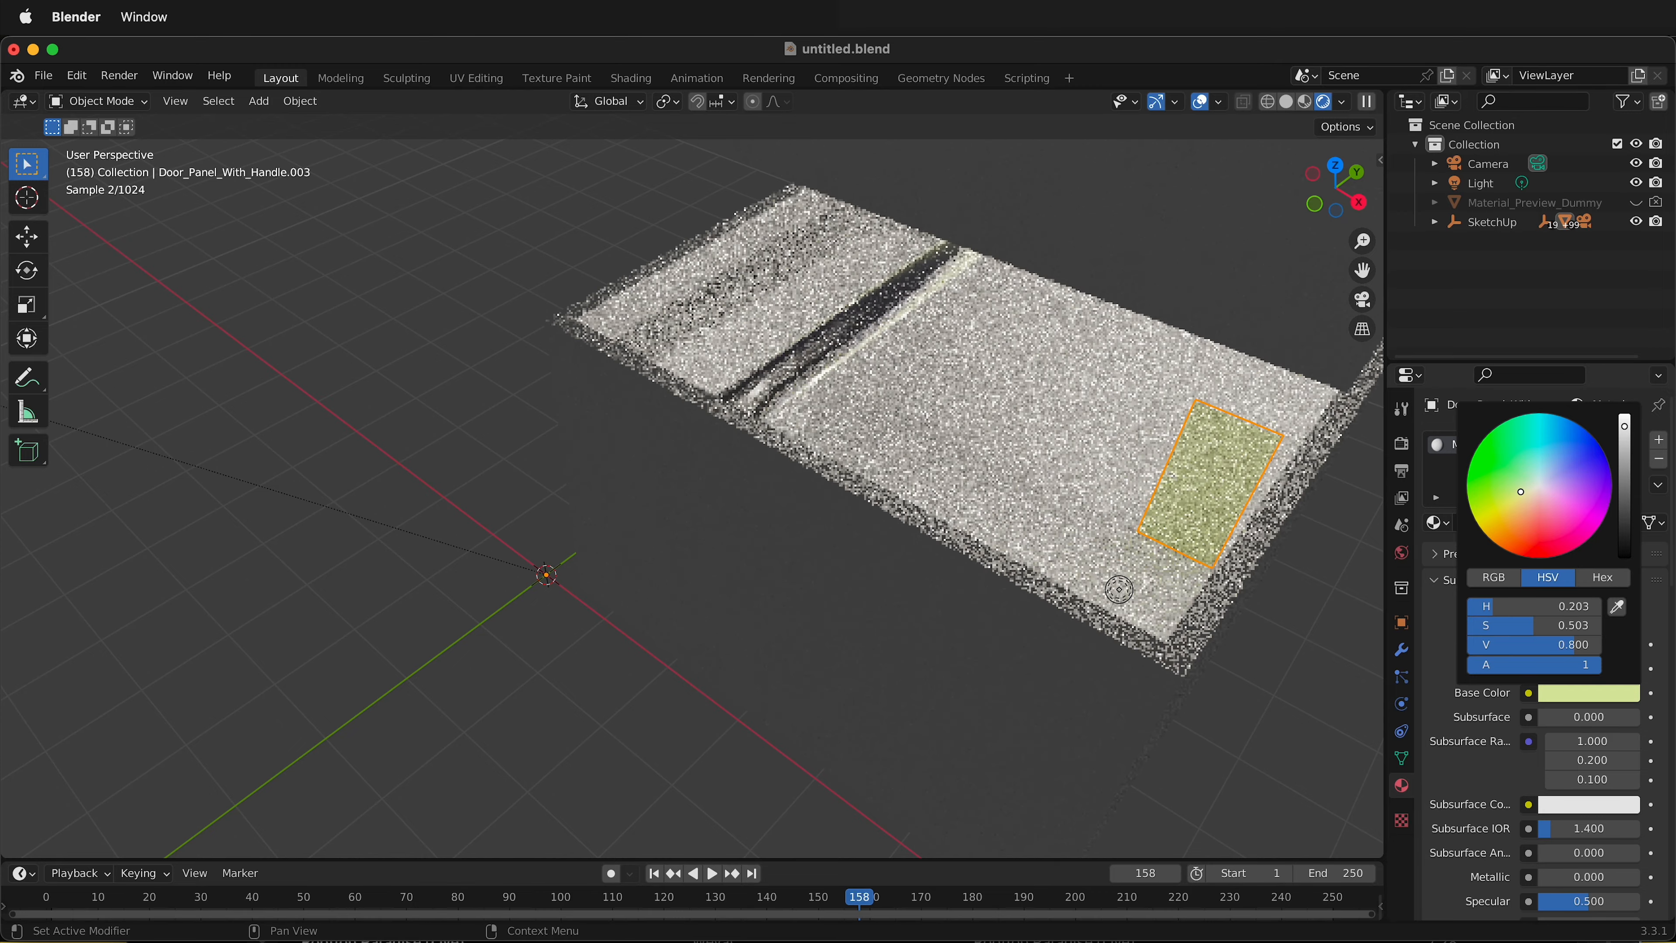
pyautogui.moveTo(1525, 497); pyautogui.dragTo(1530, 502)
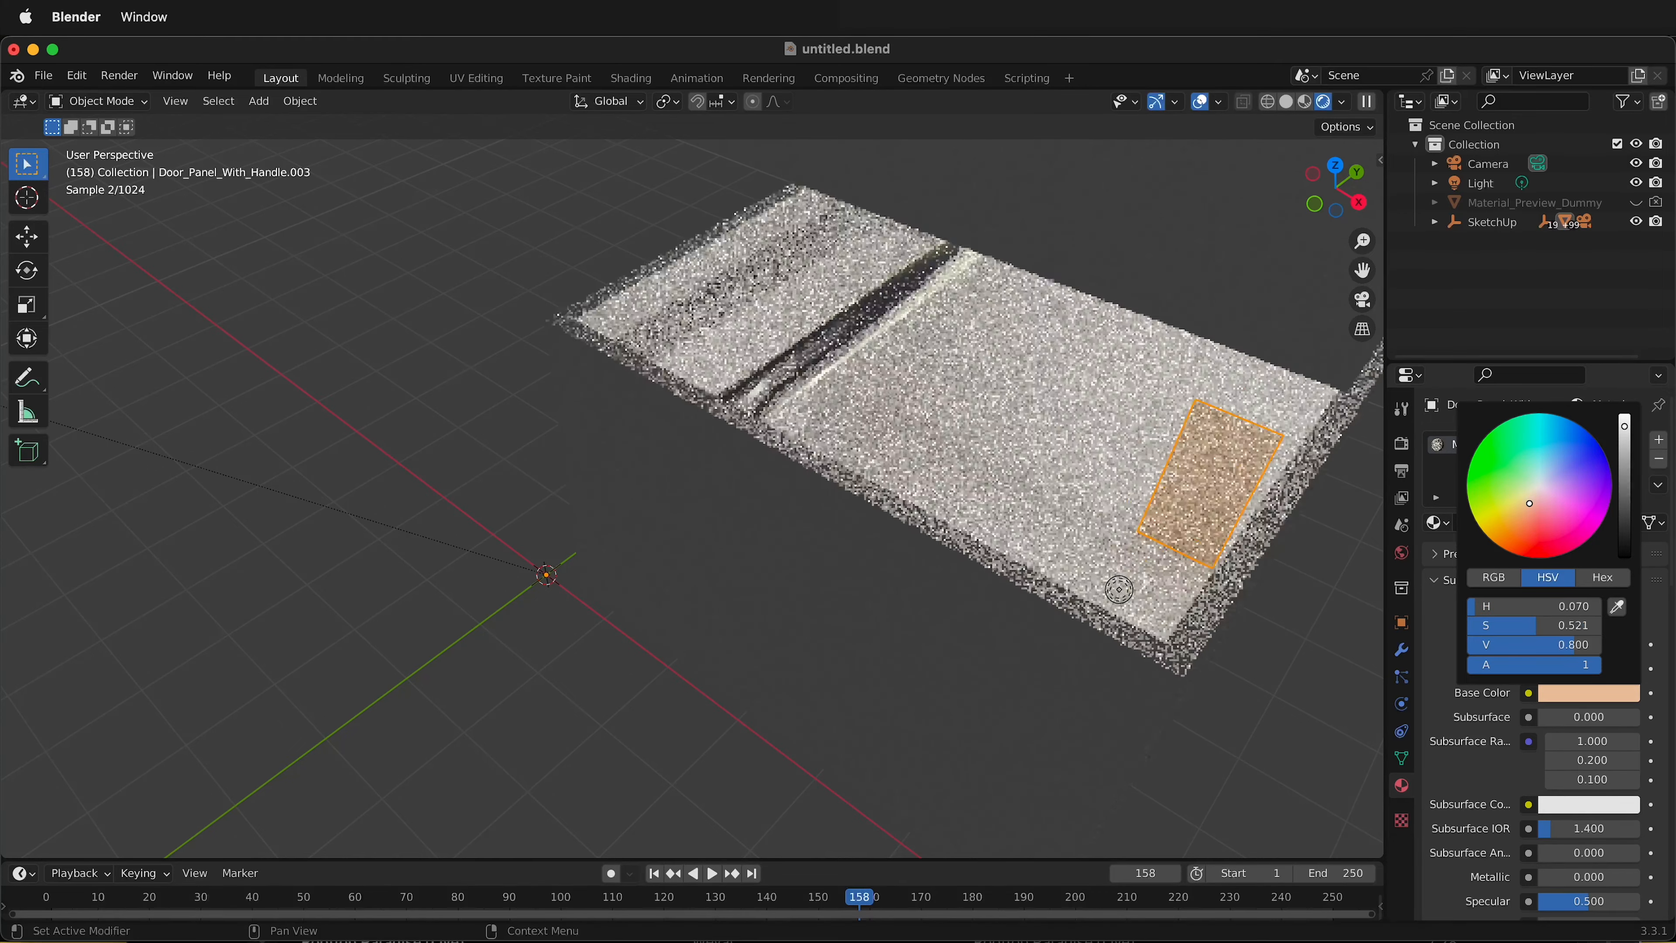
# Step: Raise the door material's roughness to 0.566, try a metallic value of 0.651 and return metallic to 0
pyautogui.scroll(-2, 1648, 765)
pyautogui.scroll(-2, 1616, 764)
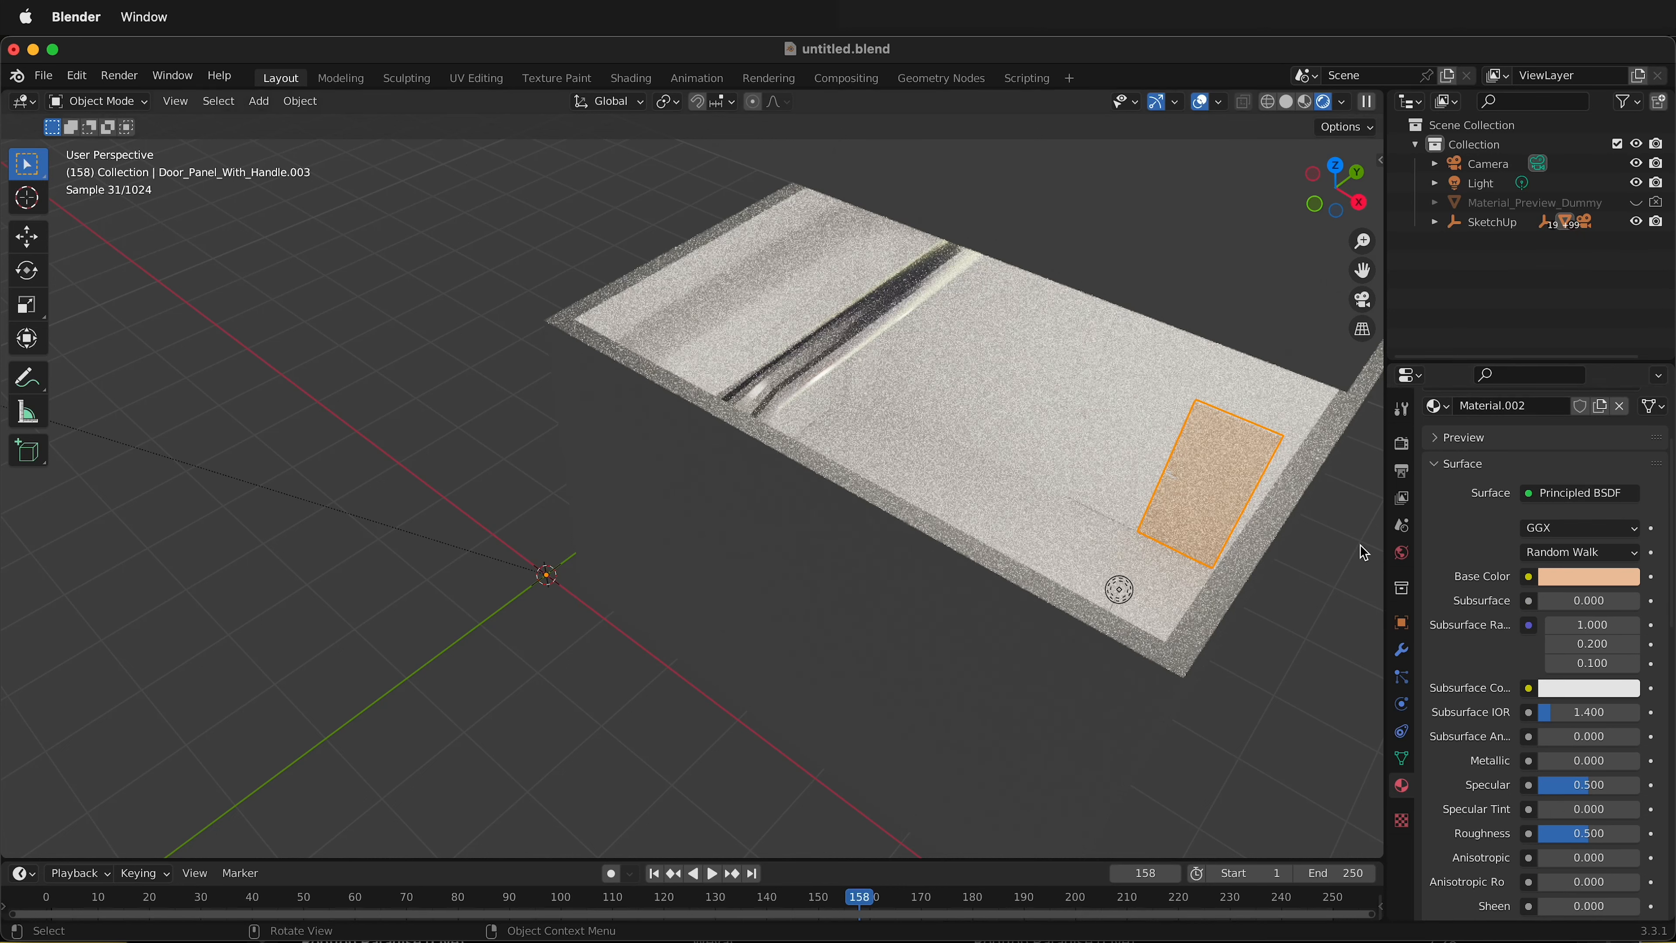
pyautogui.scroll(-2, 1571, 803)
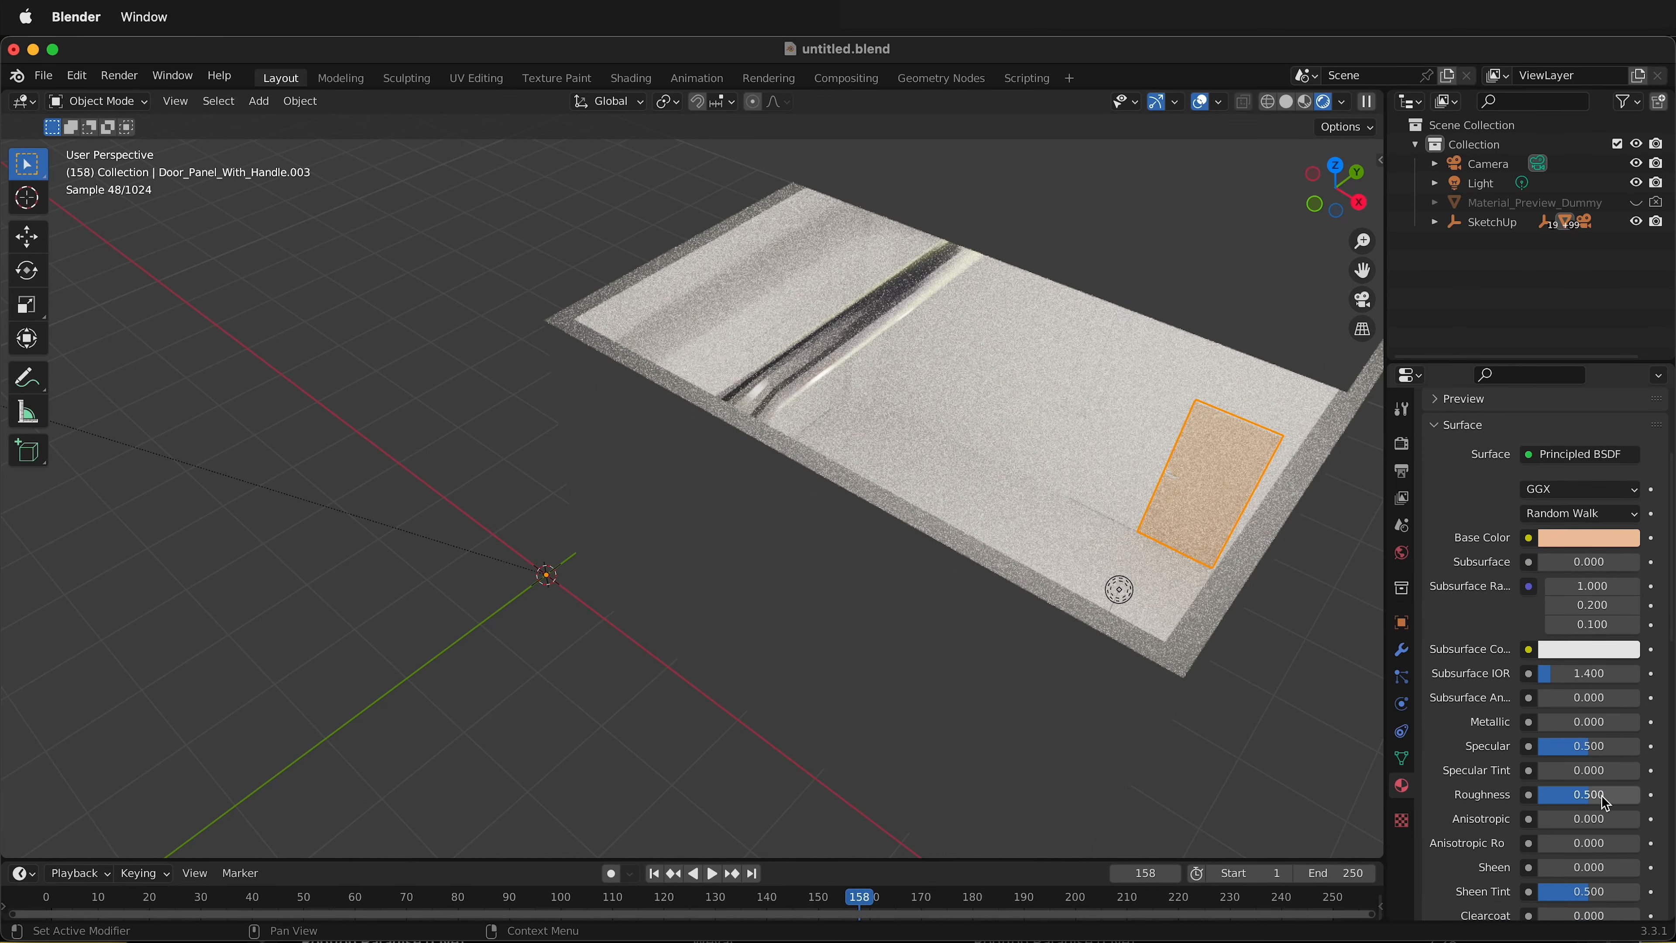
pyautogui.moveTo(1583, 793); pyautogui.dragTo(1589, 793)
pyautogui.moveTo(1565, 721); pyautogui.dragTo(1604, 721)
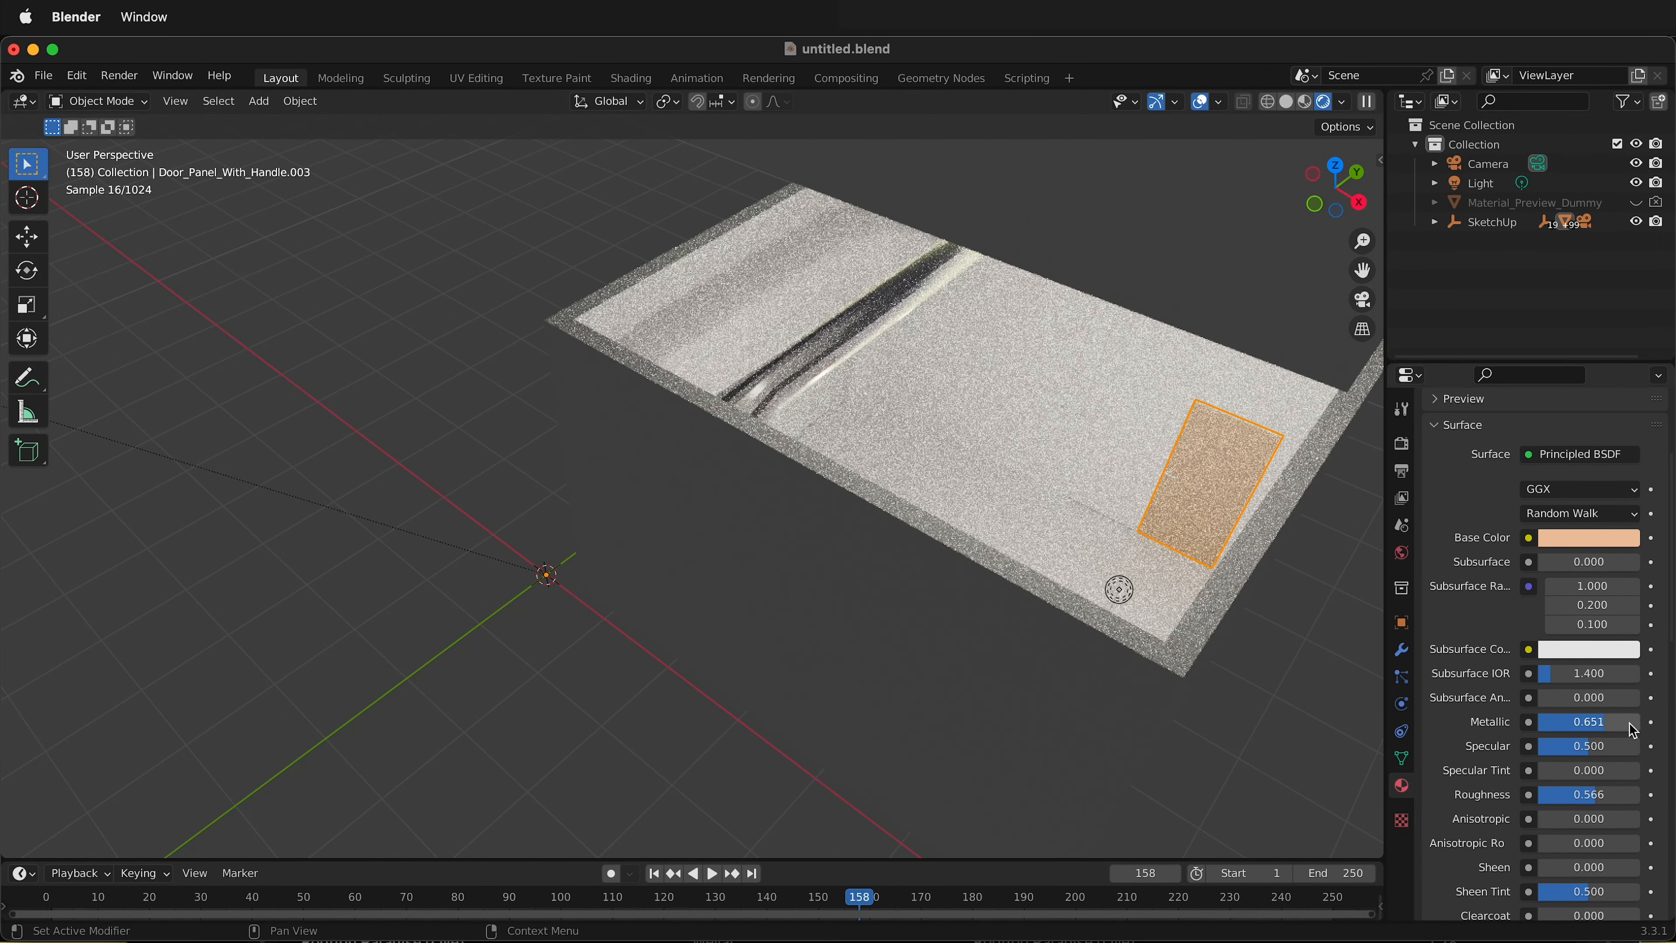
pyautogui.moveTo(1613, 728); pyautogui.dragTo(1541, 726)
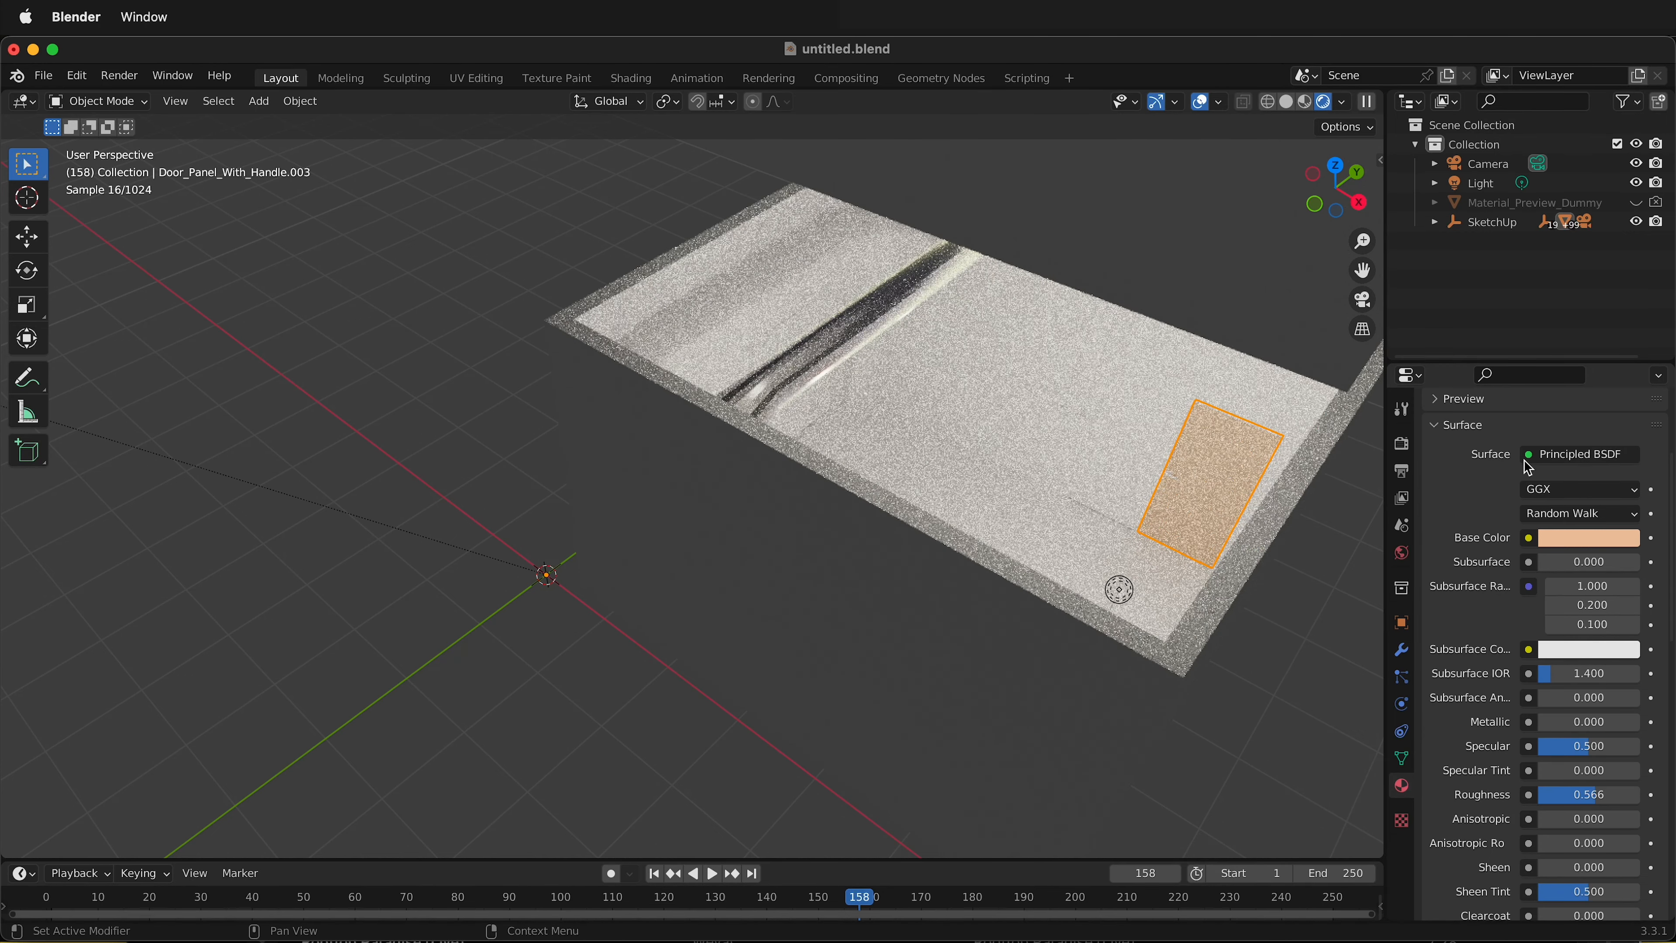
# Step: Rename the door panel's peach material to Door Paint
pyautogui.scroll(4, 1219, 467)
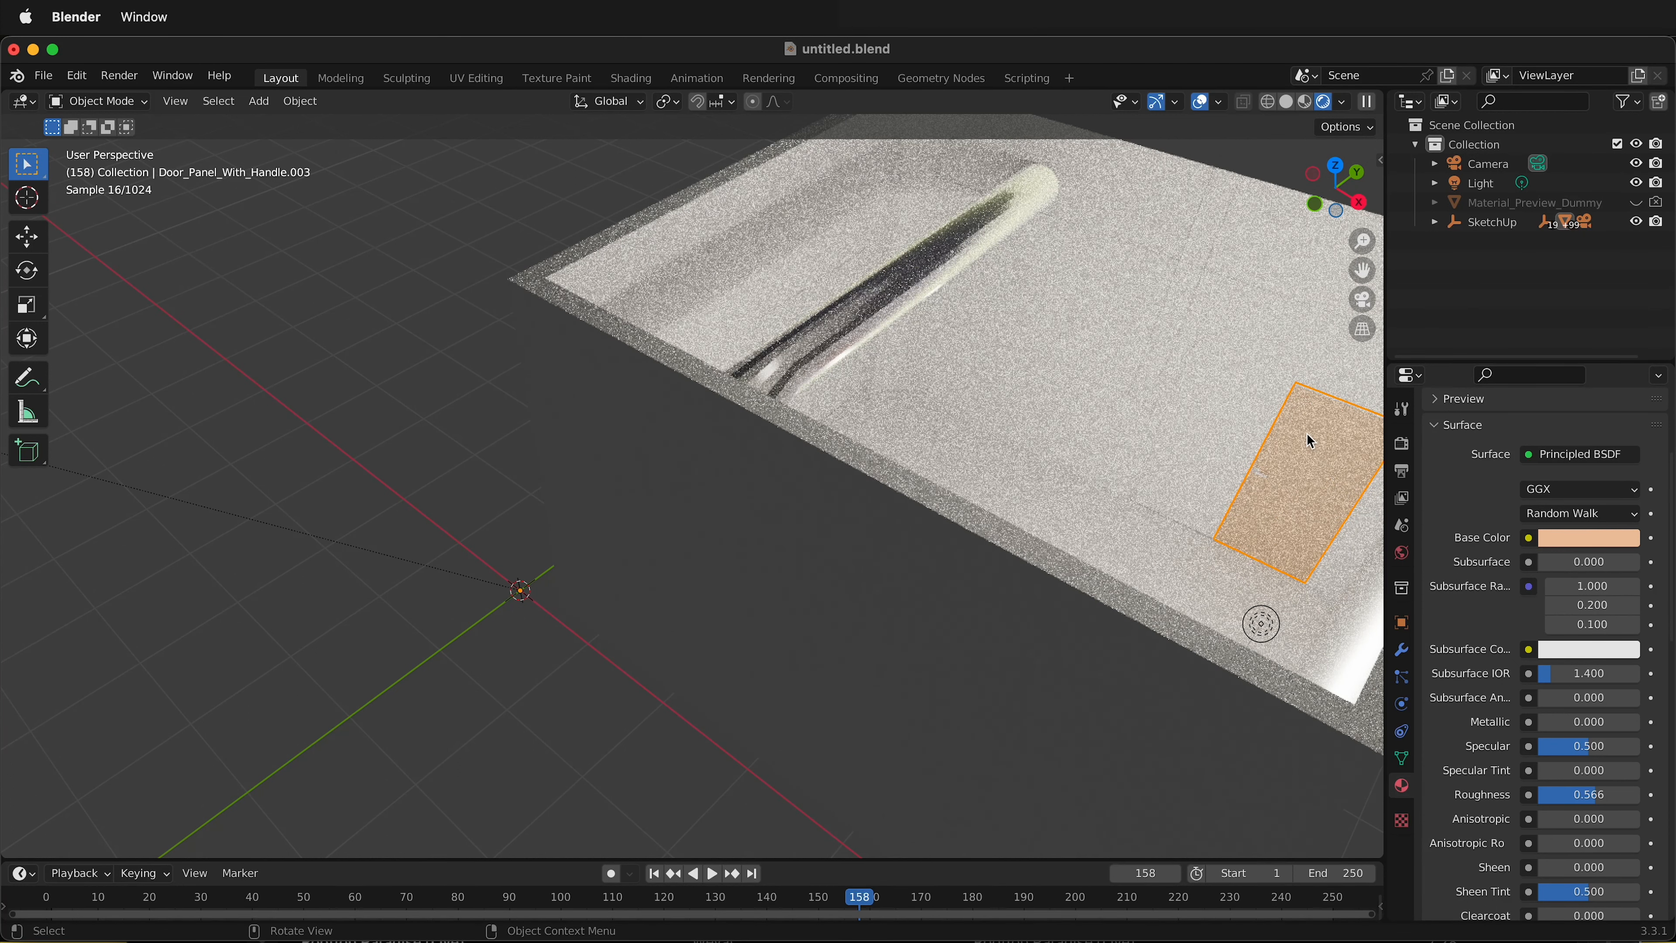
pyautogui.scroll(3, 1449, 622)
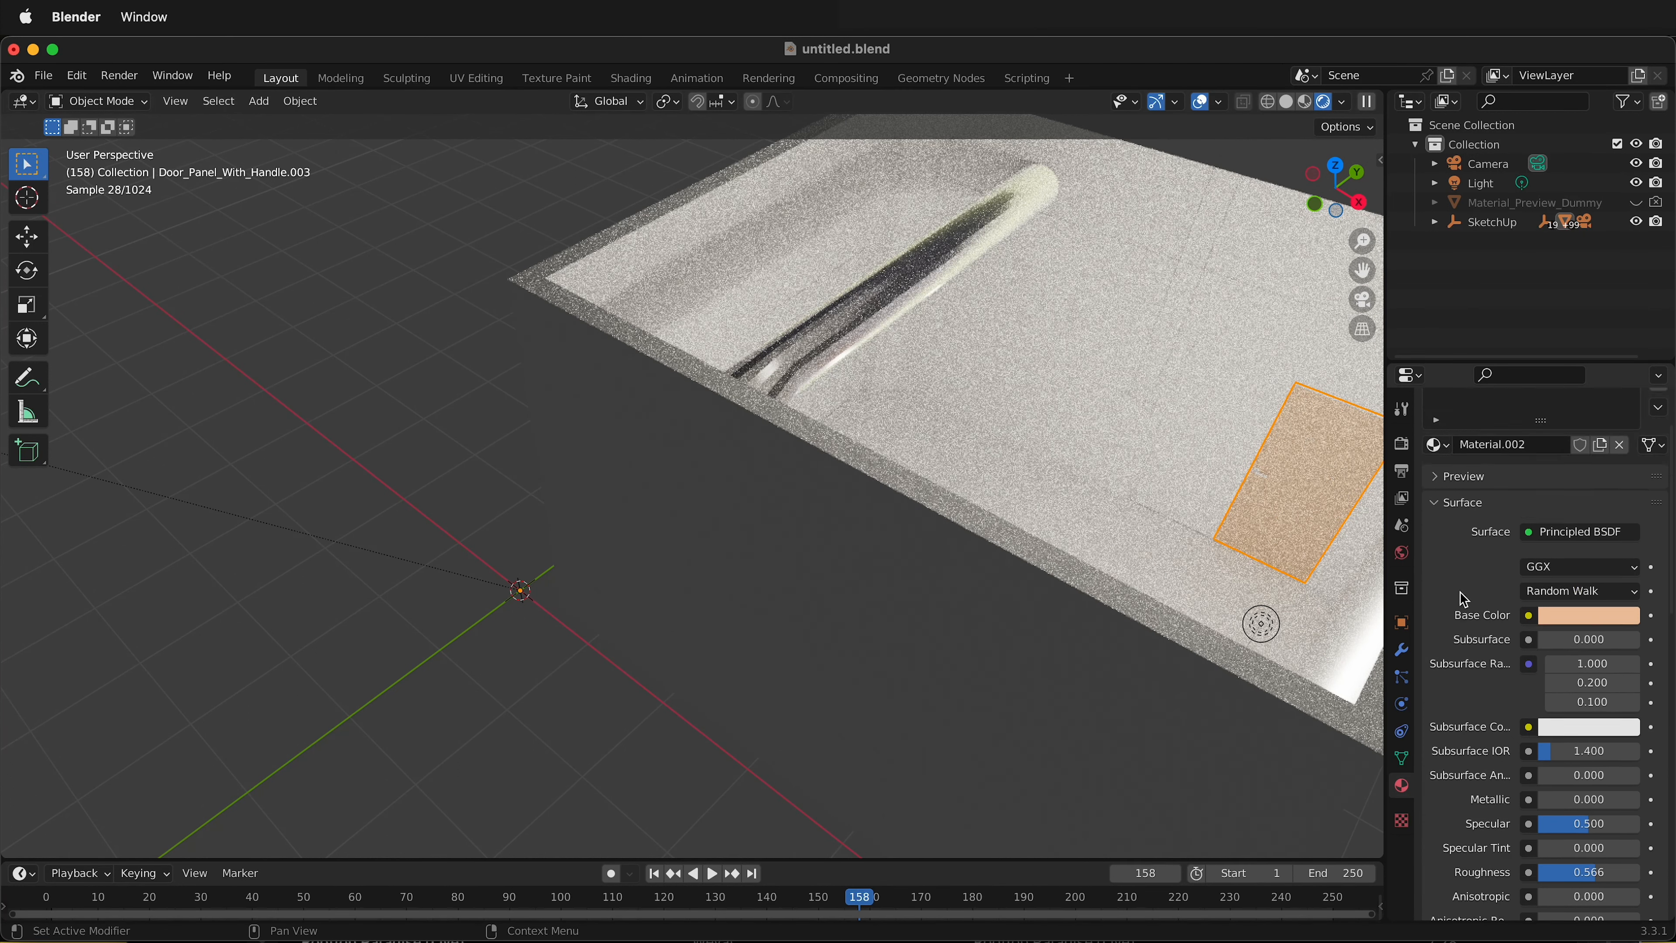
pyautogui.click(1507, 445)
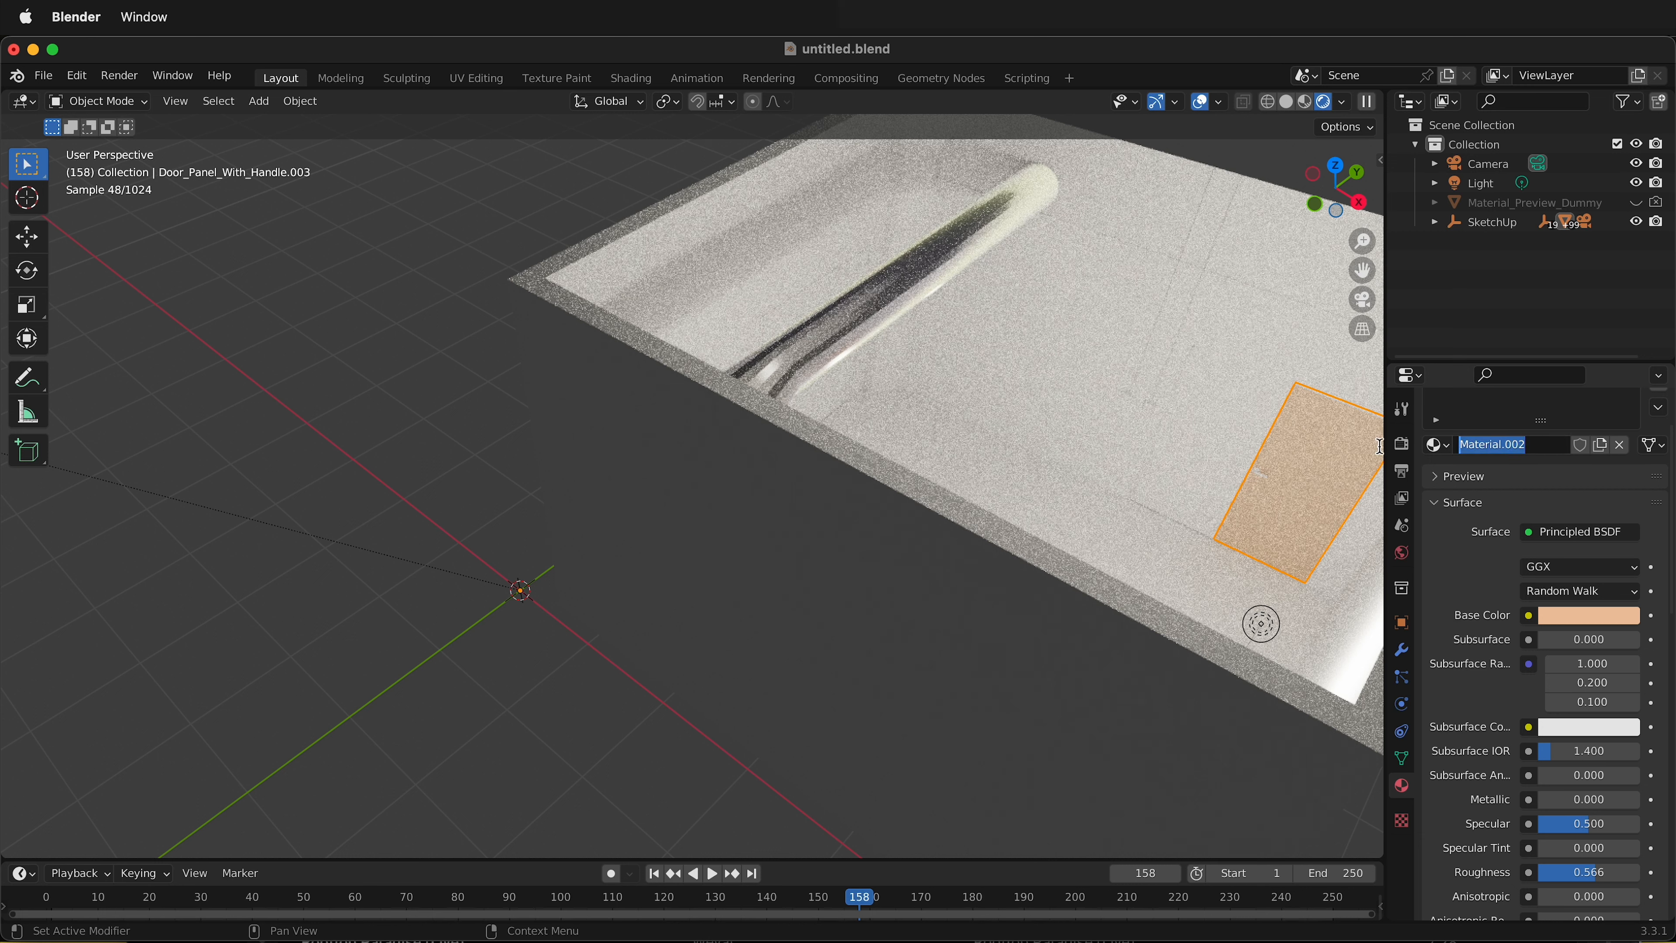
pyautogui.write('Door Paint')
pyautogui.press('Return')
# Step: Assign the Door Paint material to the adjoining door panel without a handle
pyautogui.click(1178, 452)
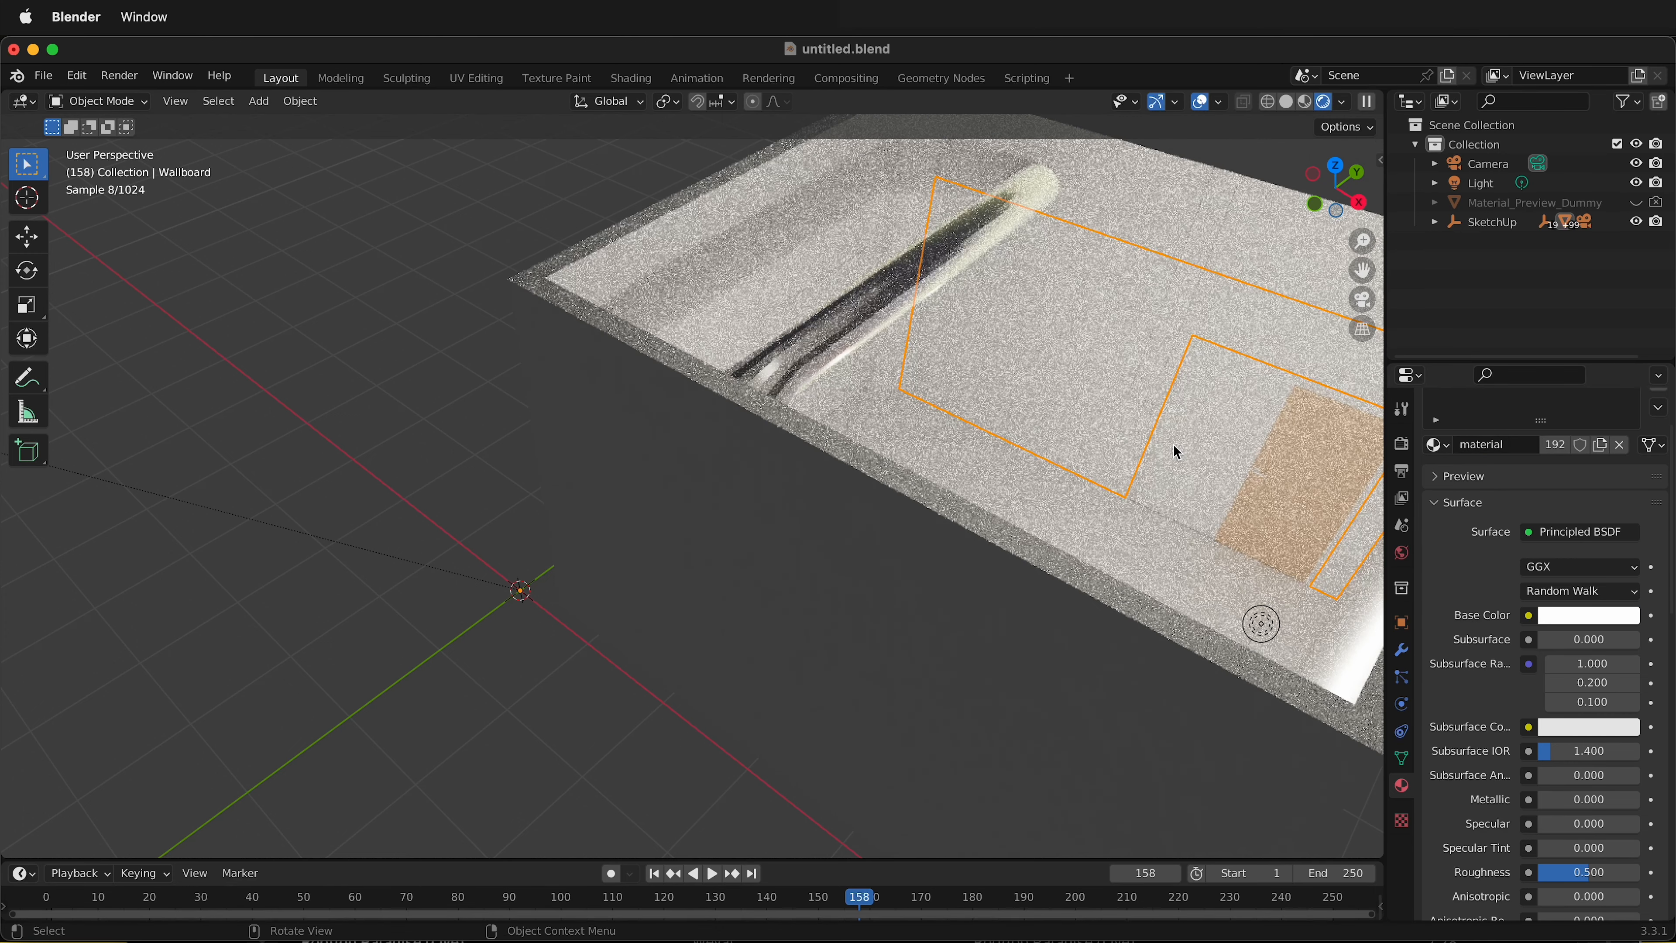
pyautogui.click(1182, 455)
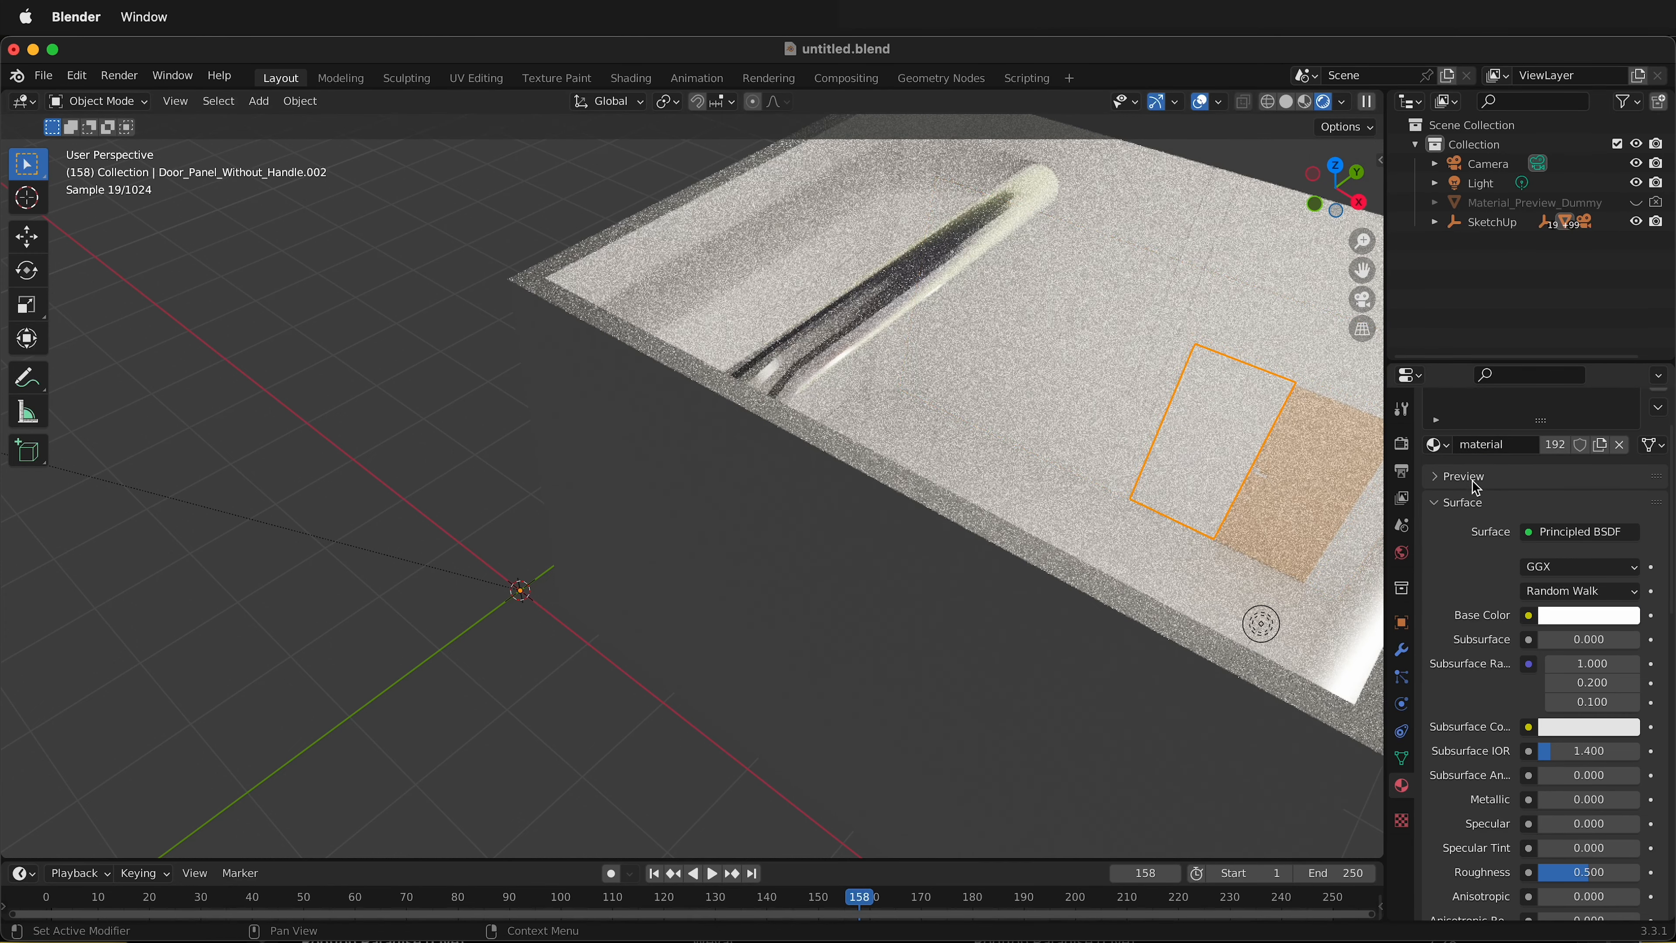
pyautogui.click(1438, 444)
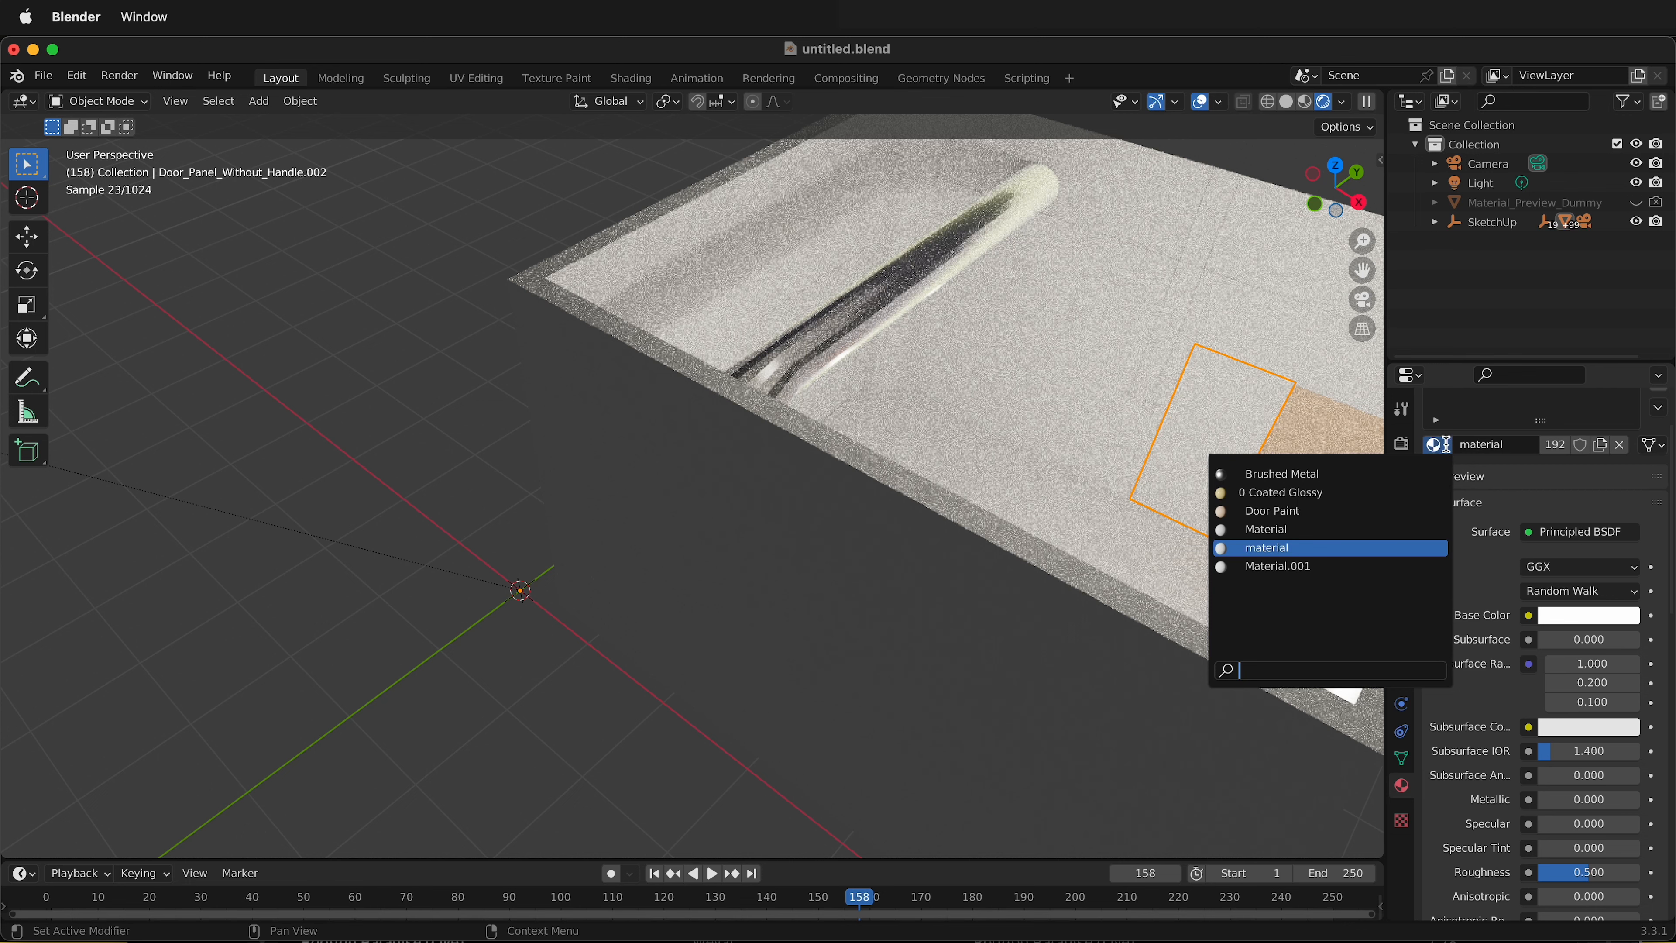
pyautogui.click(1305, 511)
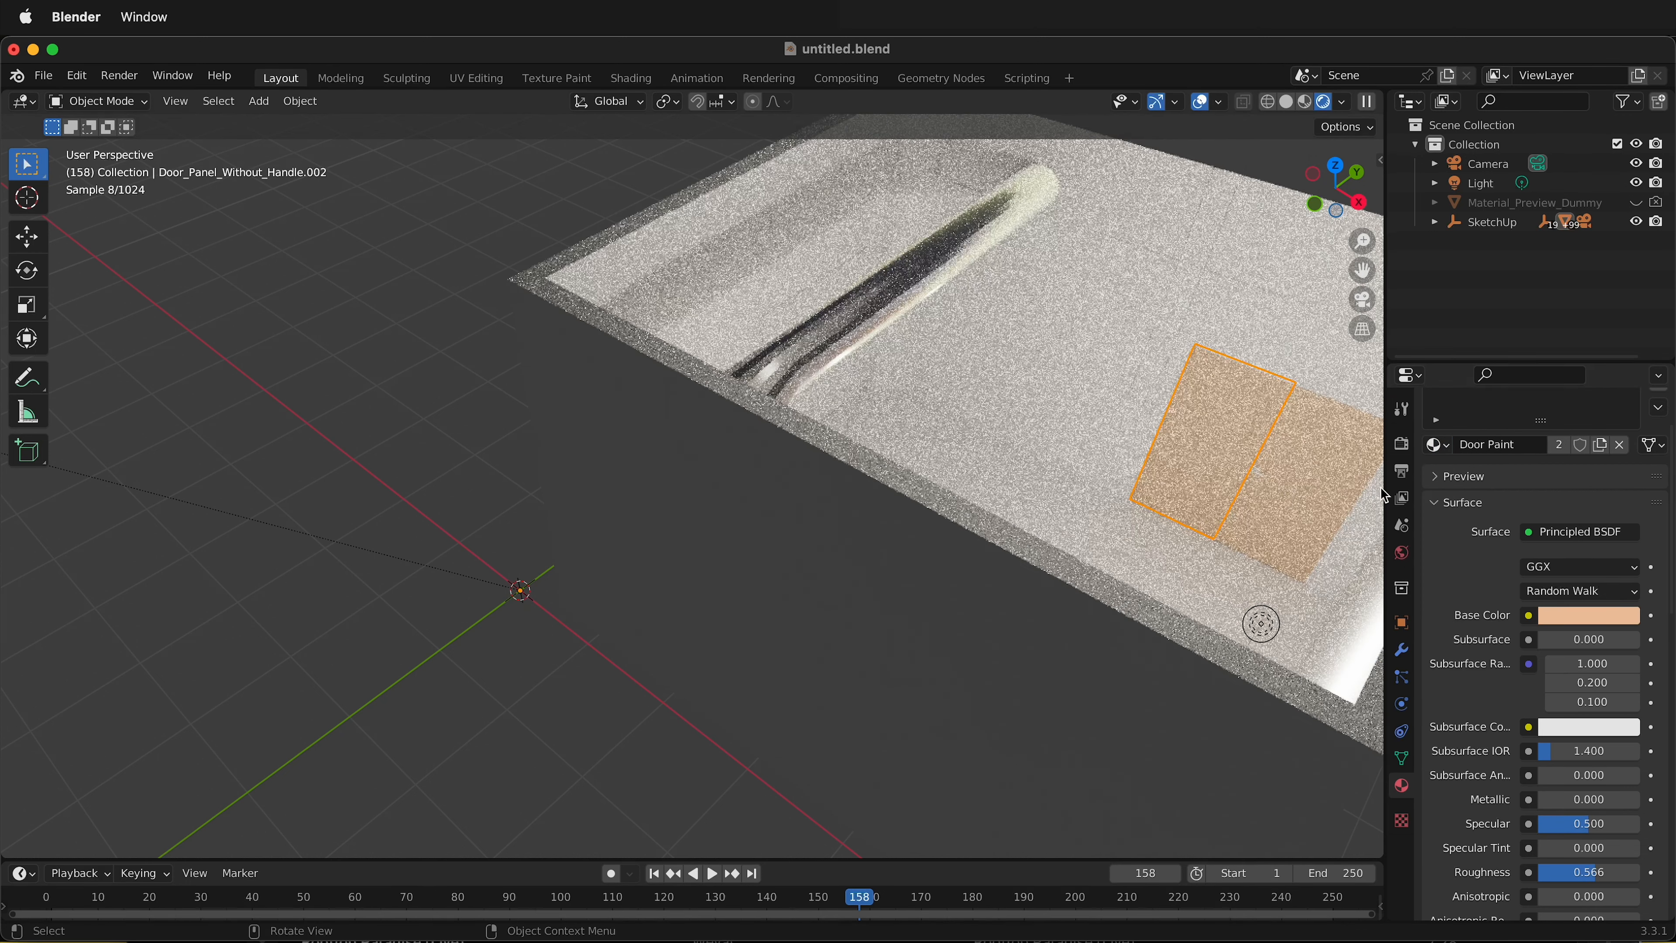
# Step: Switch to solid shading and assign Door Paint to both panels of the double door beneath the large duct
pyautogui.moveTo(1215, 400); pyautogui.dragTo(1149, 386, button='middle')
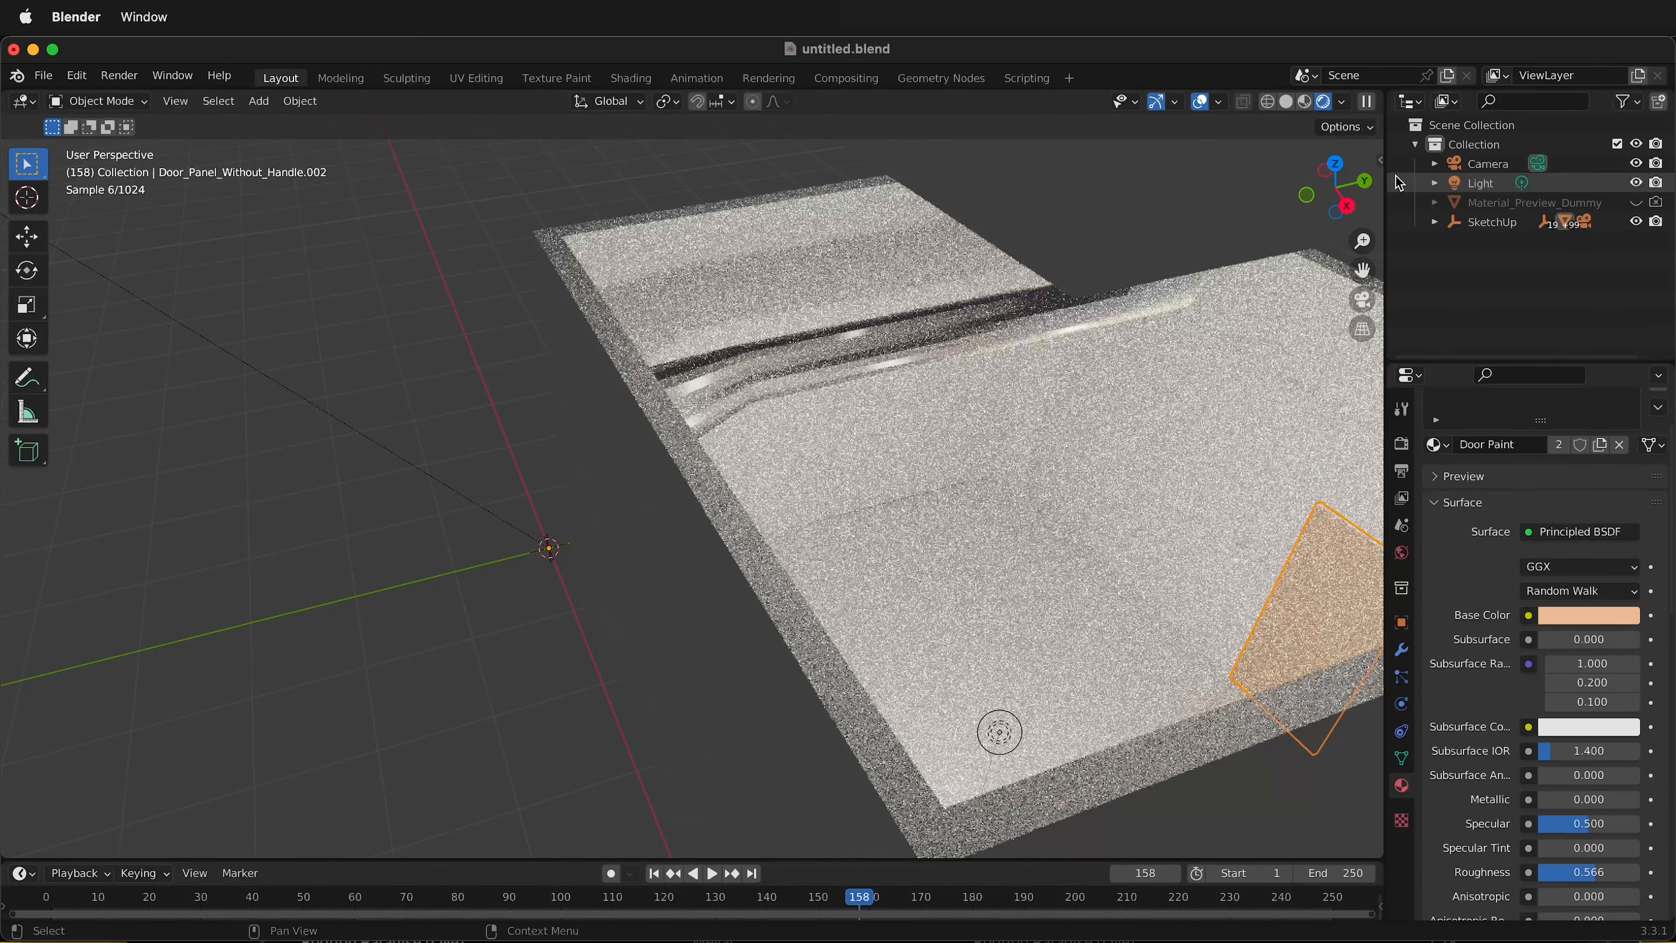
pyautogui.click(1280, 105)
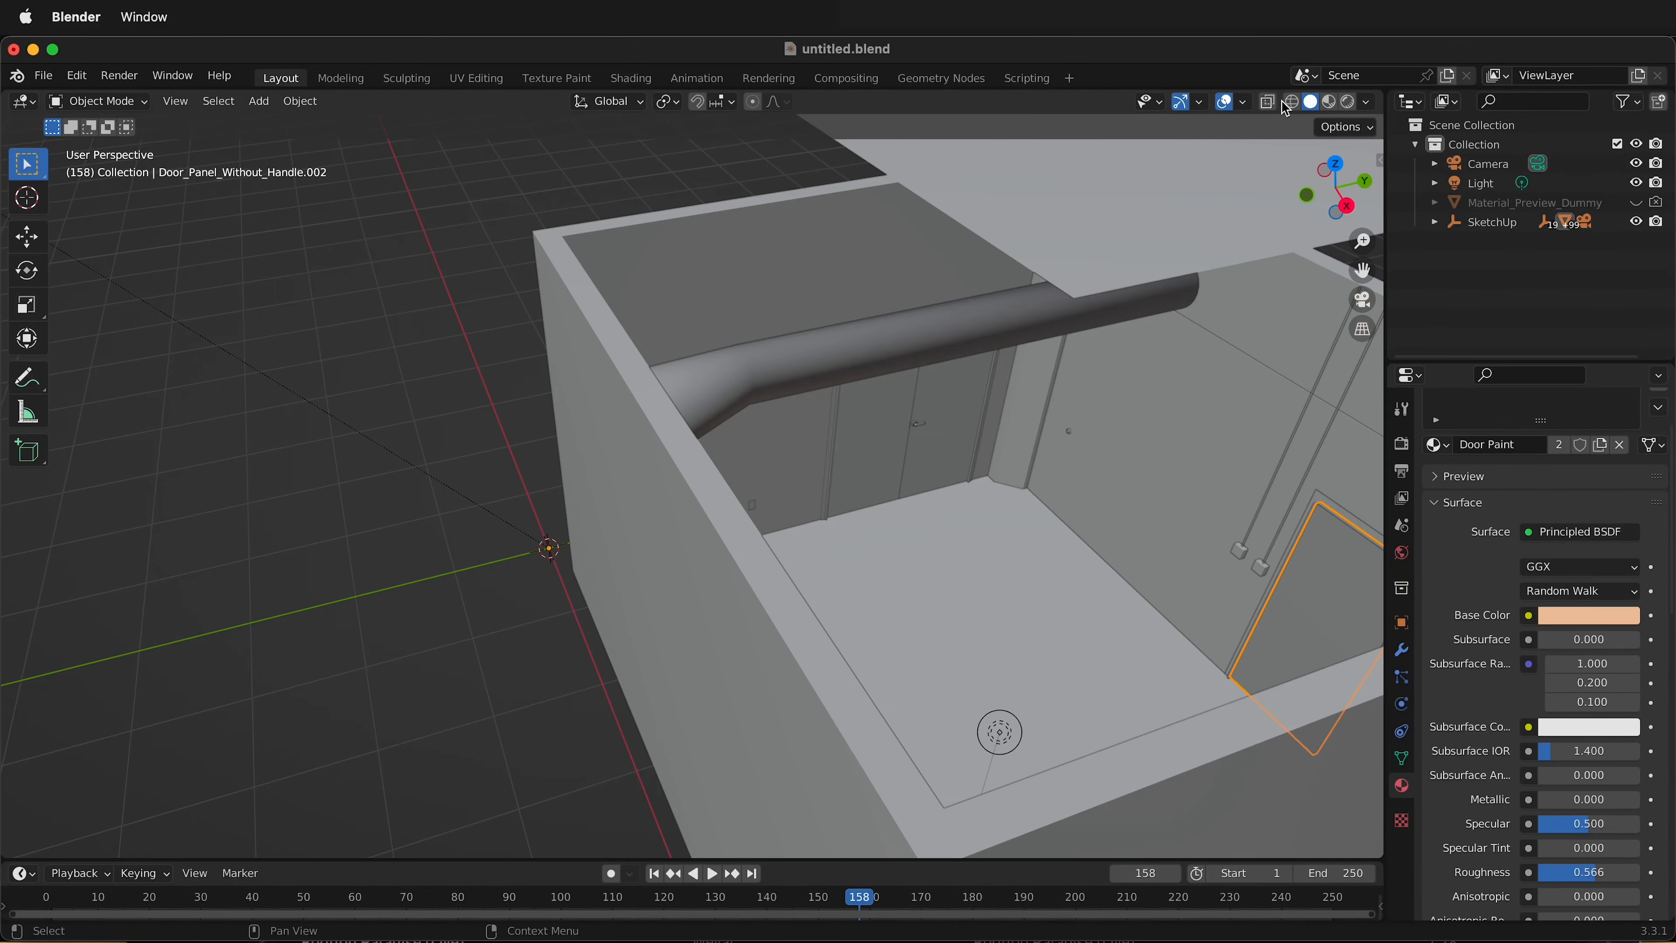
pyautogui.click(882, 432)
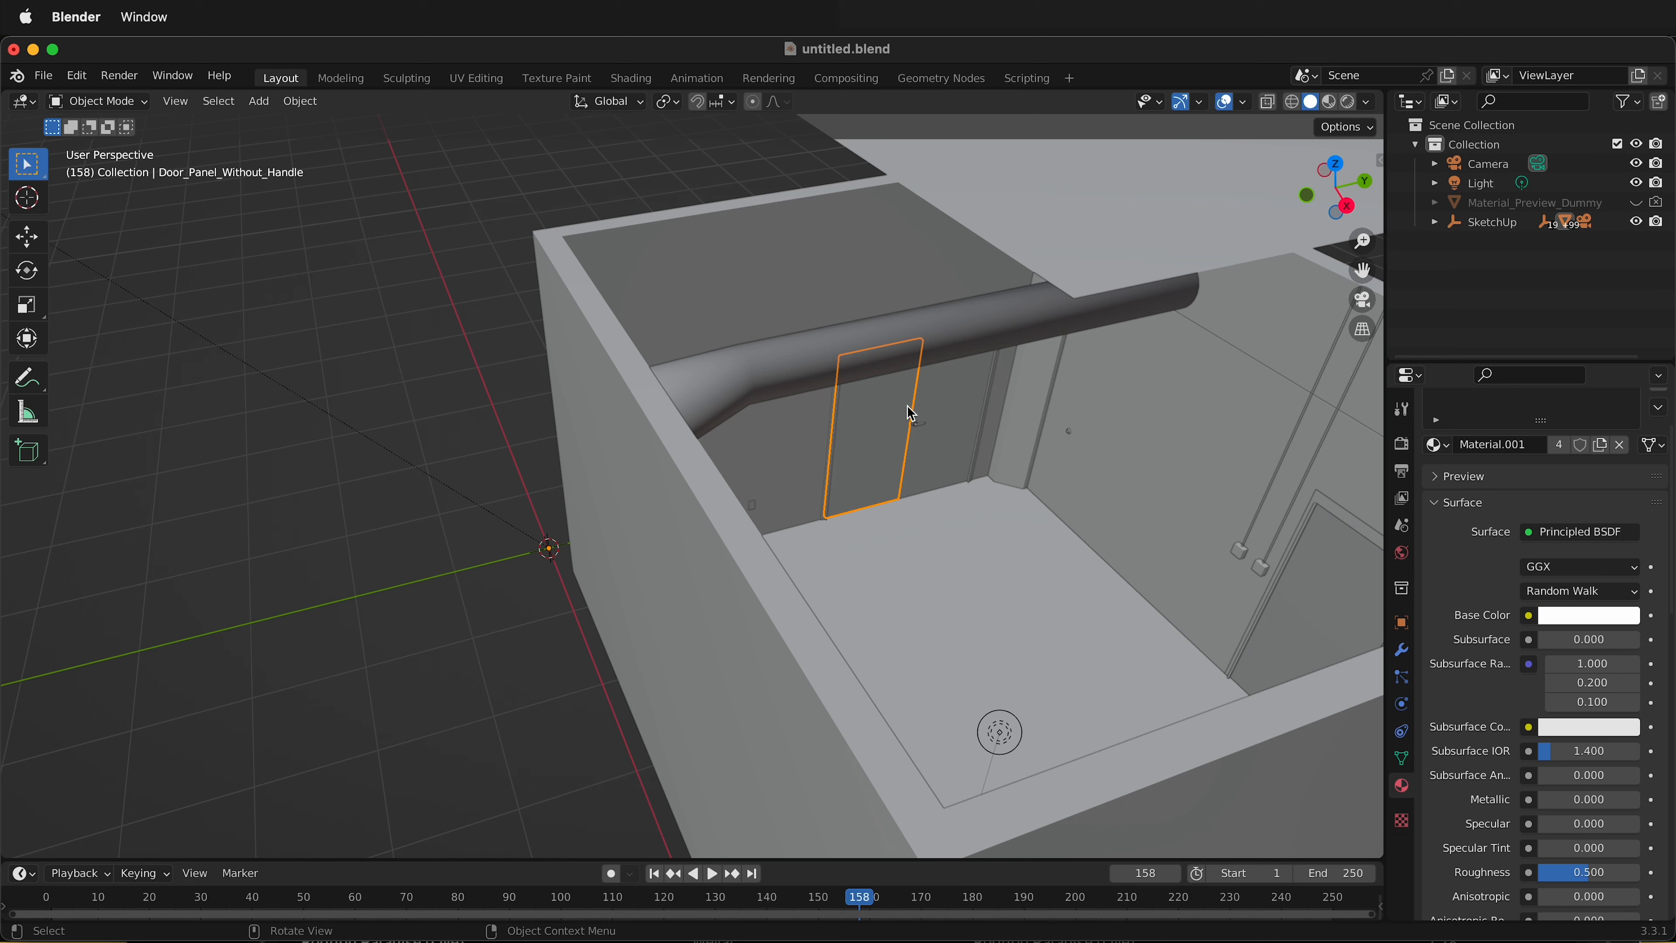
pyautogui.click(1437, 446)
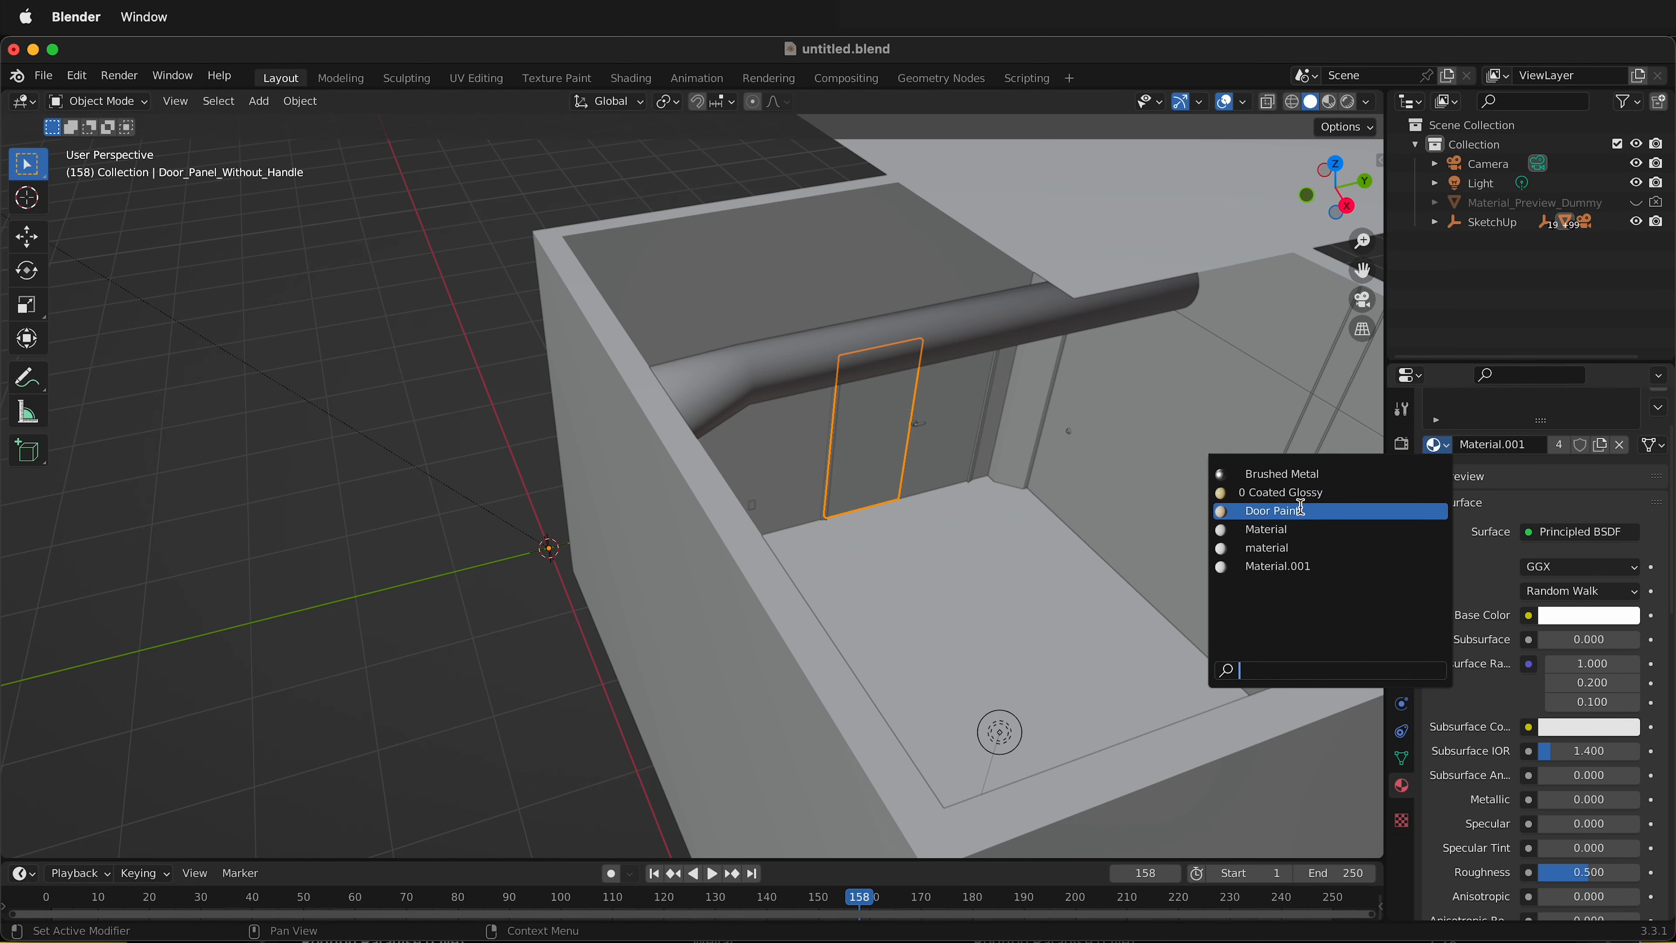
pyautogui.click(1253, 505)
pyautogui.click(948, 424)
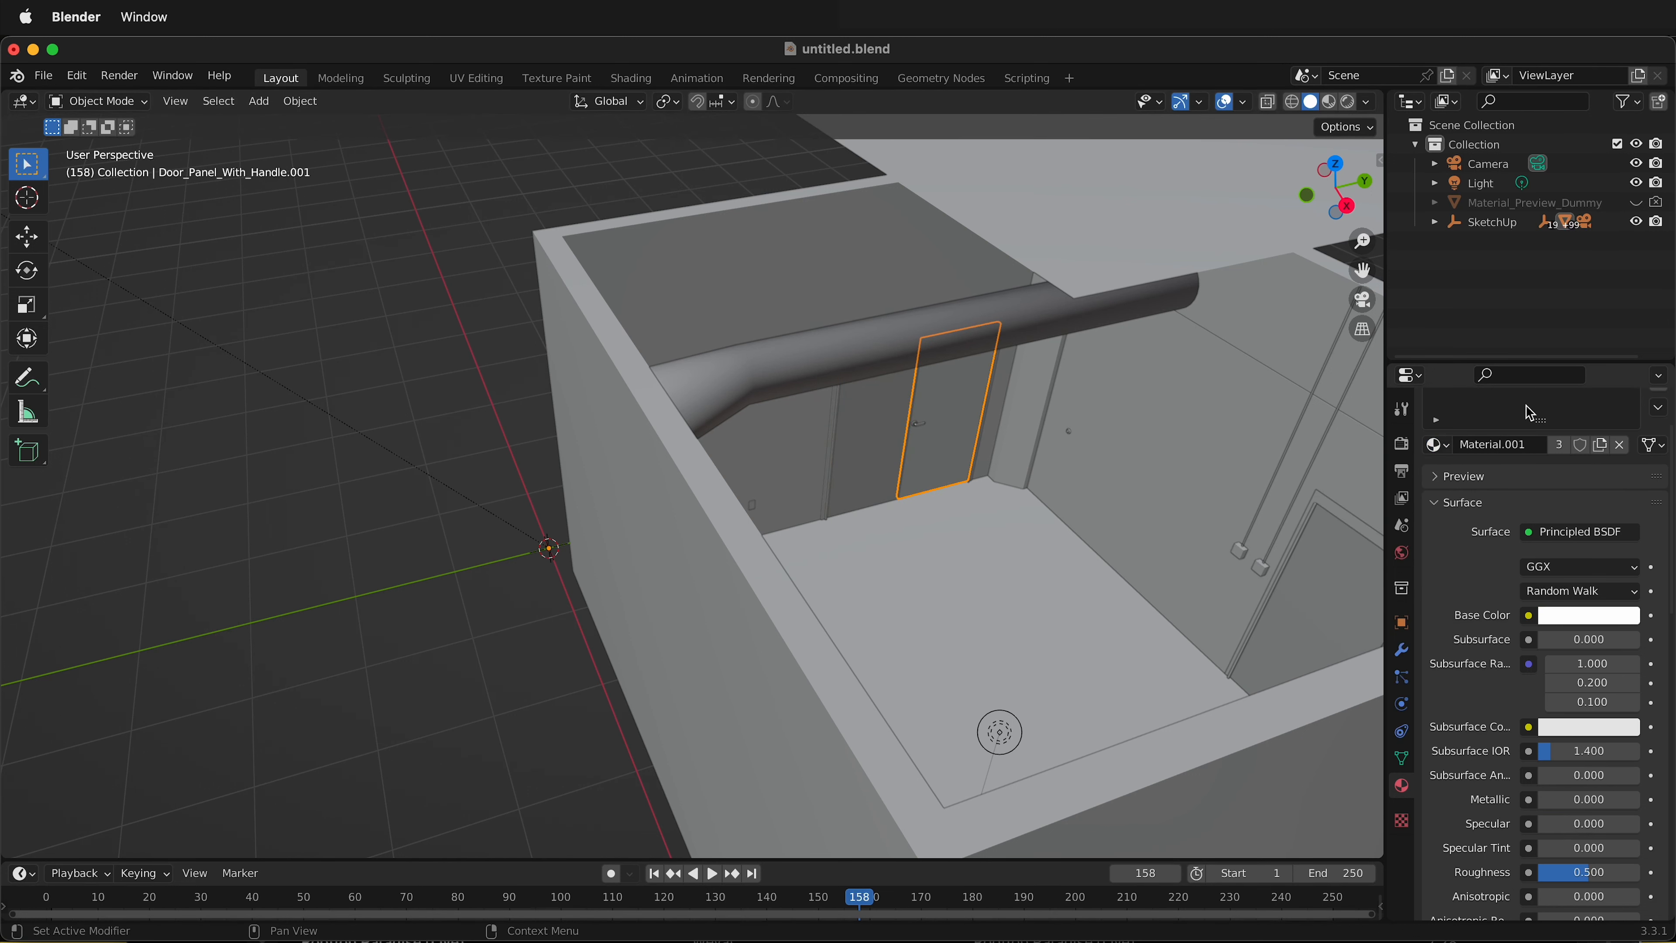
pyautogui.click(1439, 448)
pyautogui.click(1315, 511)
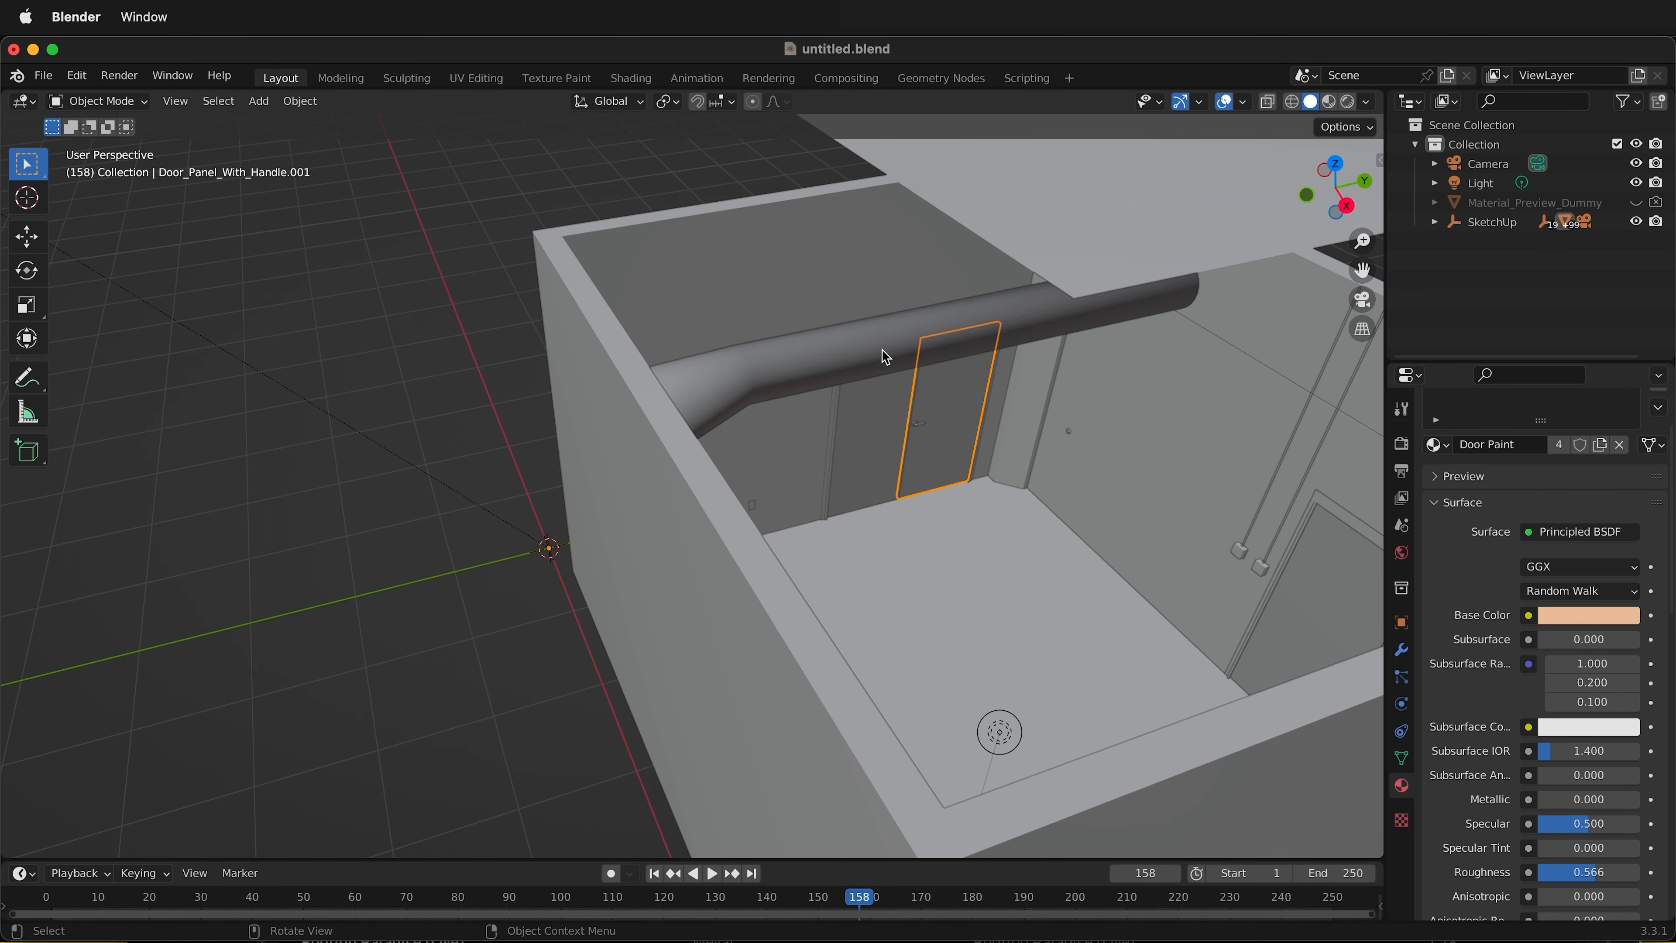
# Step: Assign the Brushed Metal material to the lever and its round cover plate on the double door beneath the duct
pyautogui.scroll(2, 885, 357)
pyautogui.scroll(4, 984, 370)
pyautogui.moveTo(1232, 307); pyautogui.dragTo(1265, 360, button='middle')
pyautogui.click(1253, 377)
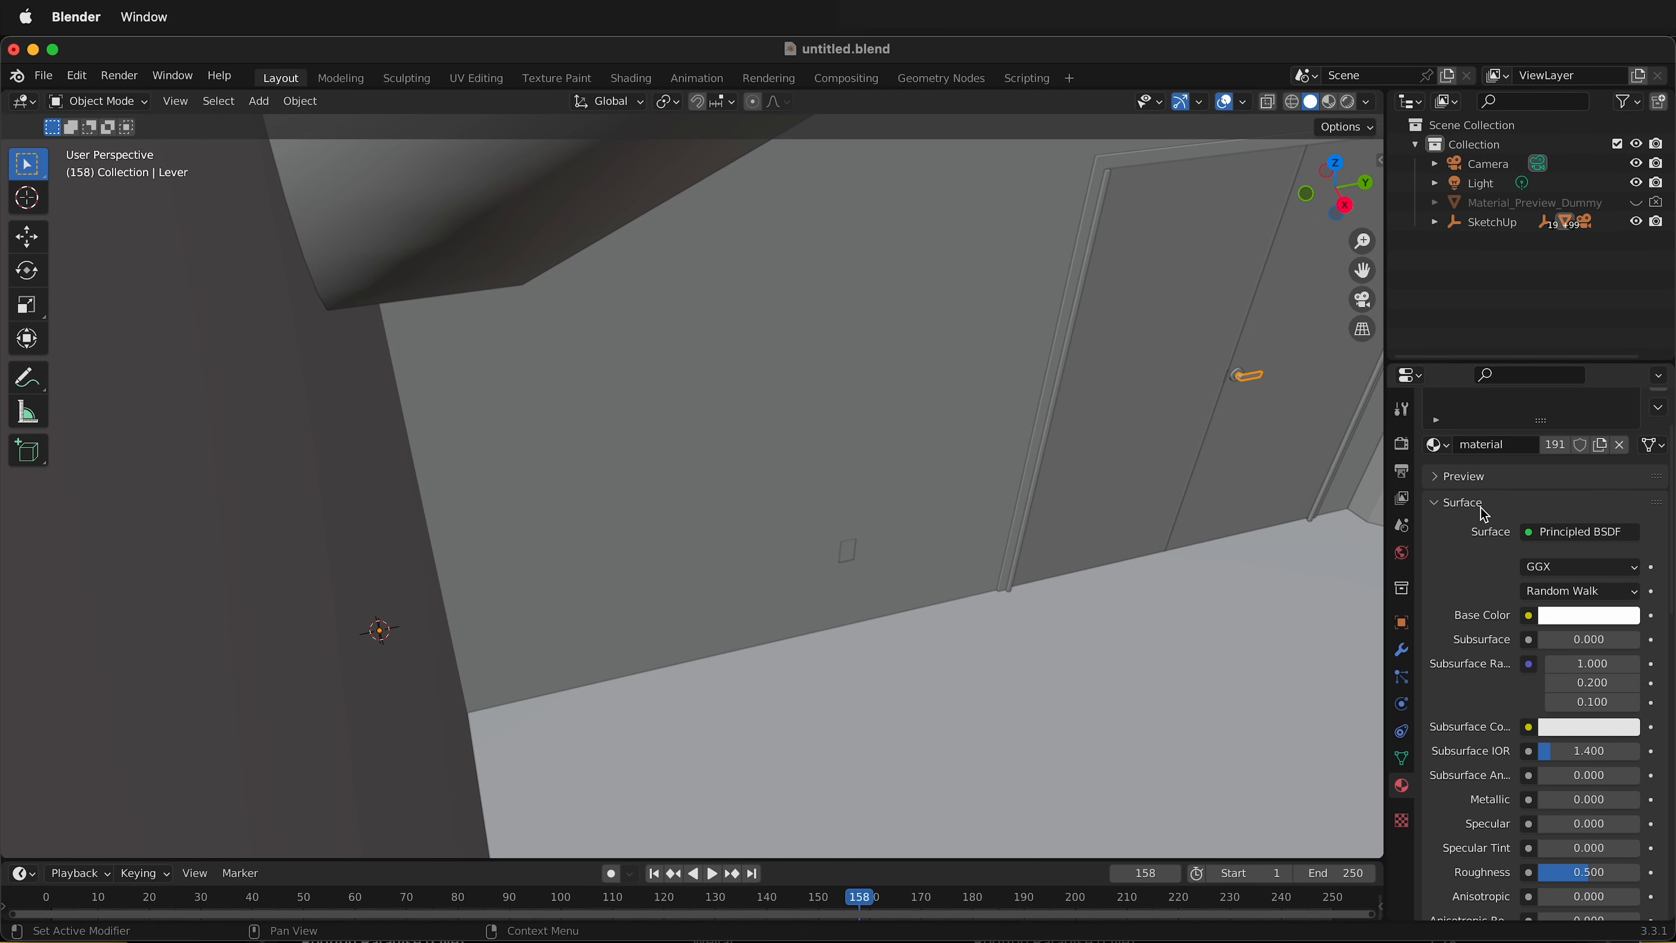
pyautogui.click(1439, 444)
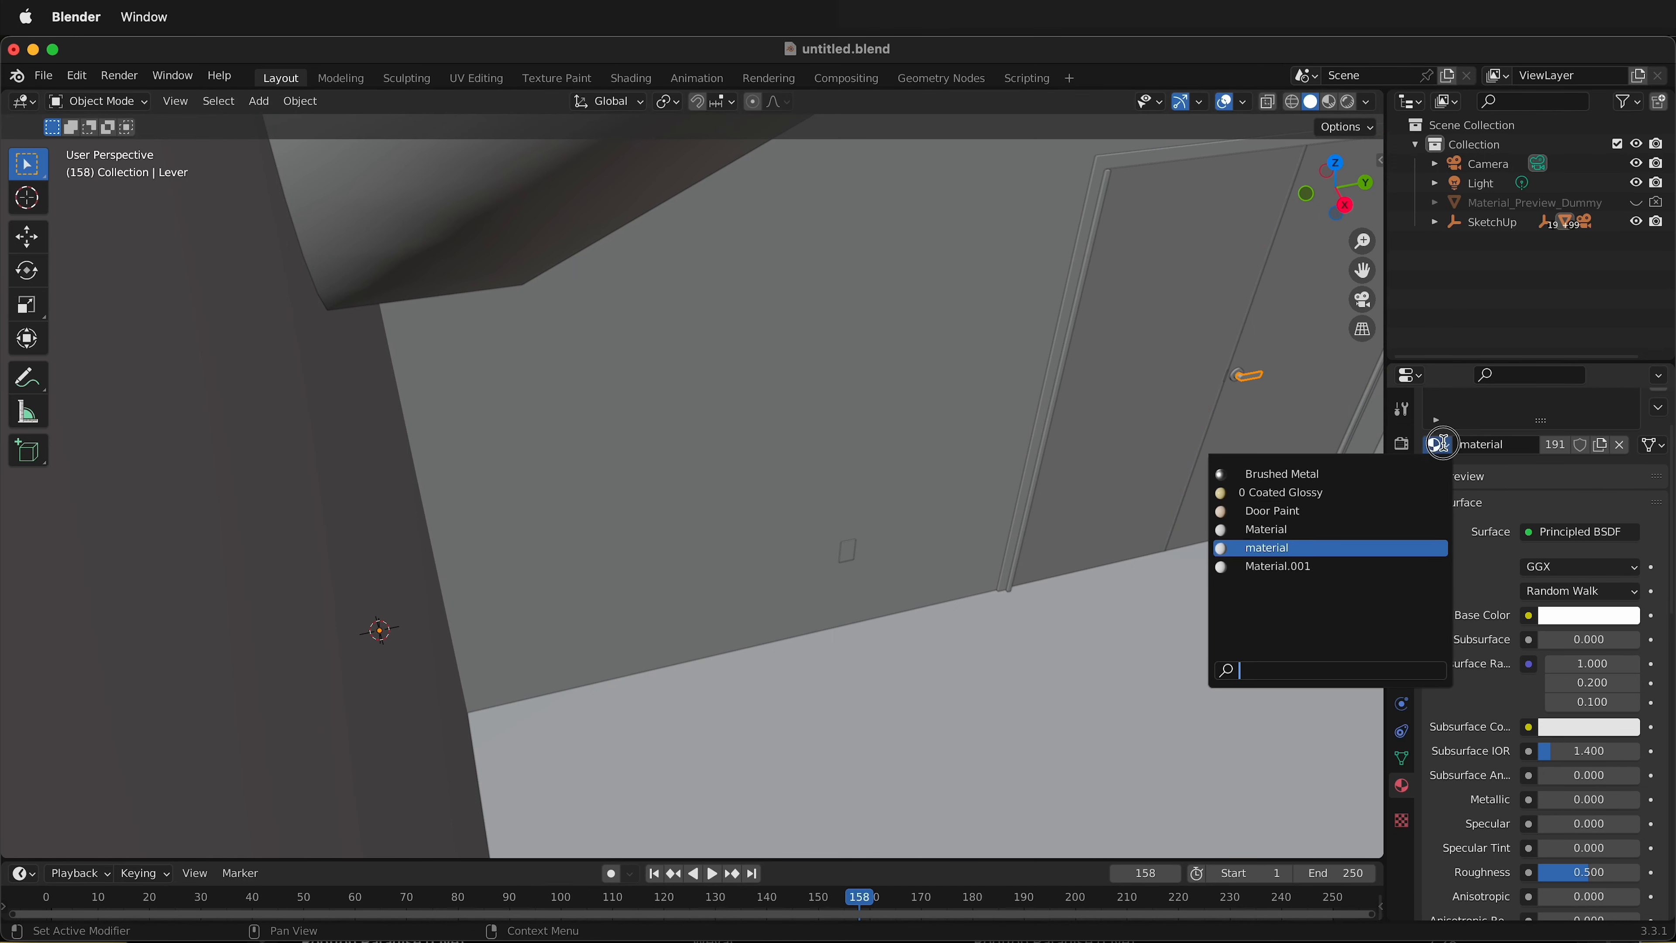
pyautogui.click(1332, 474)
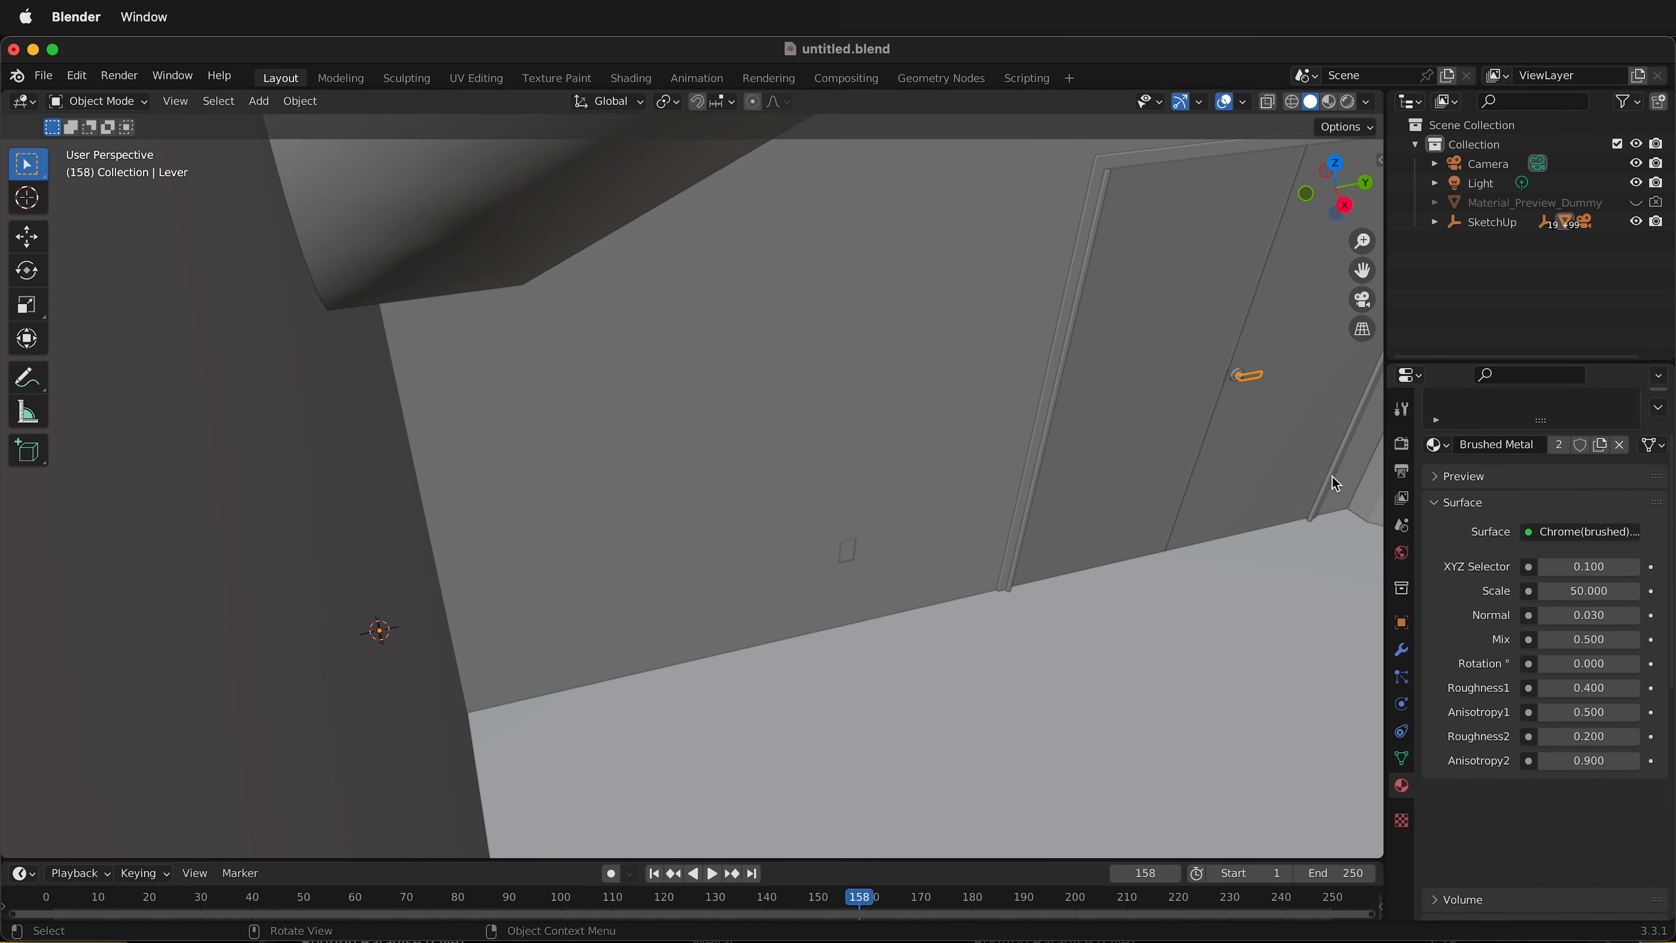
pyautogui.click(1237, 380)
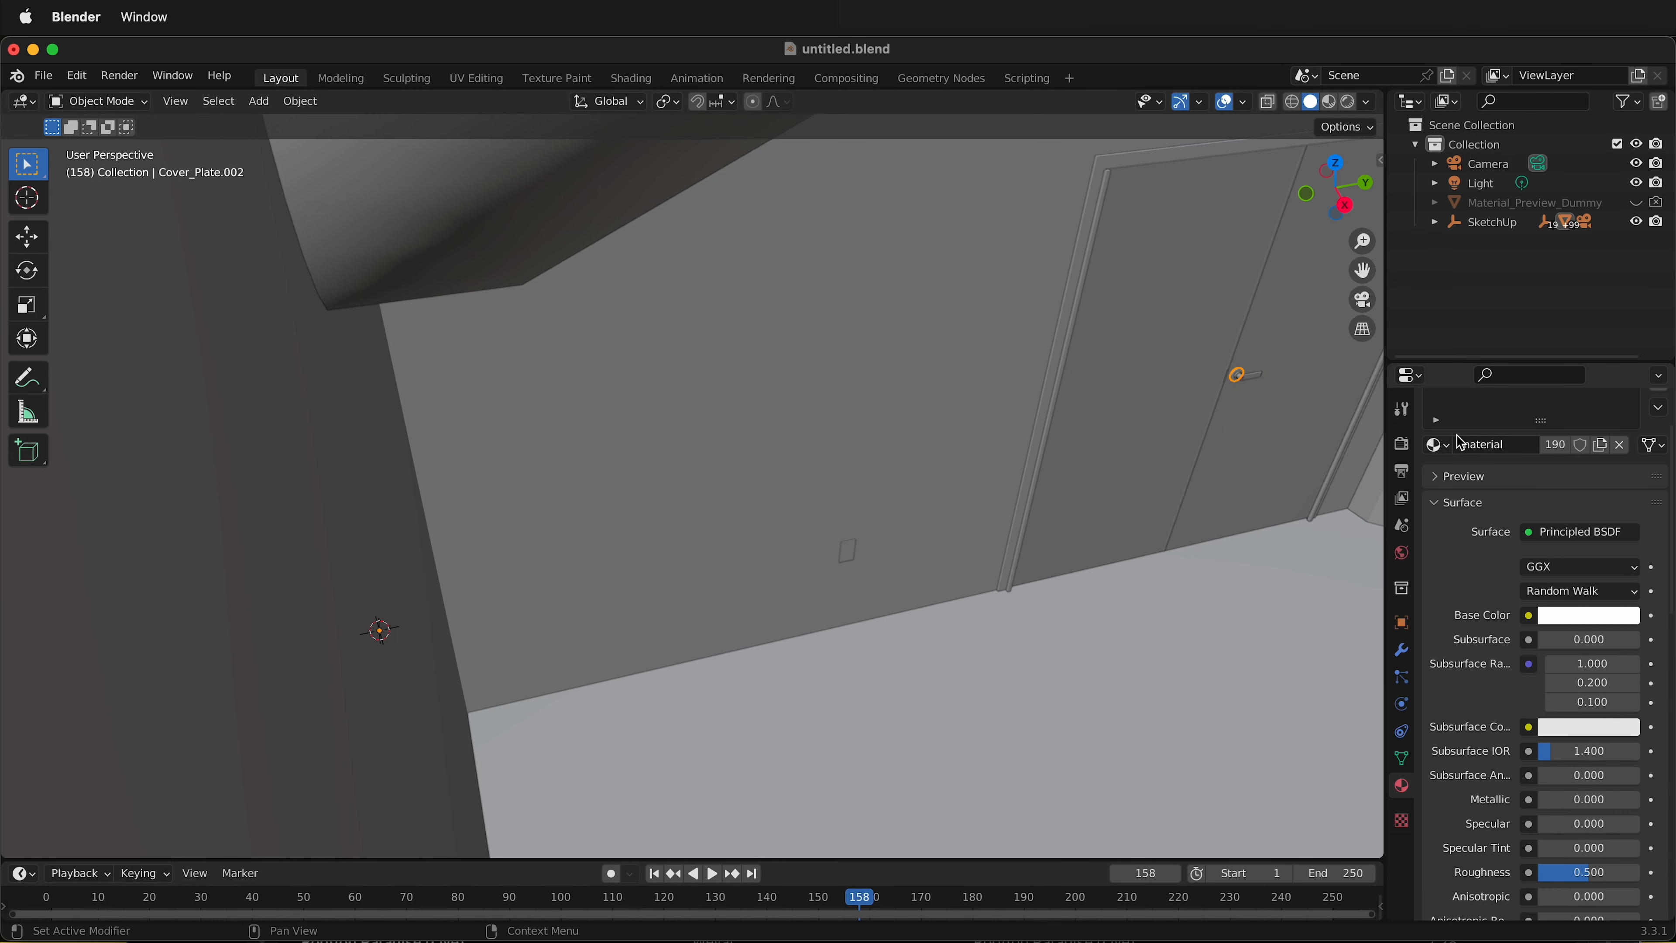
pyautogui.click(1438, 445)
pyautogui.click(1352, 474)
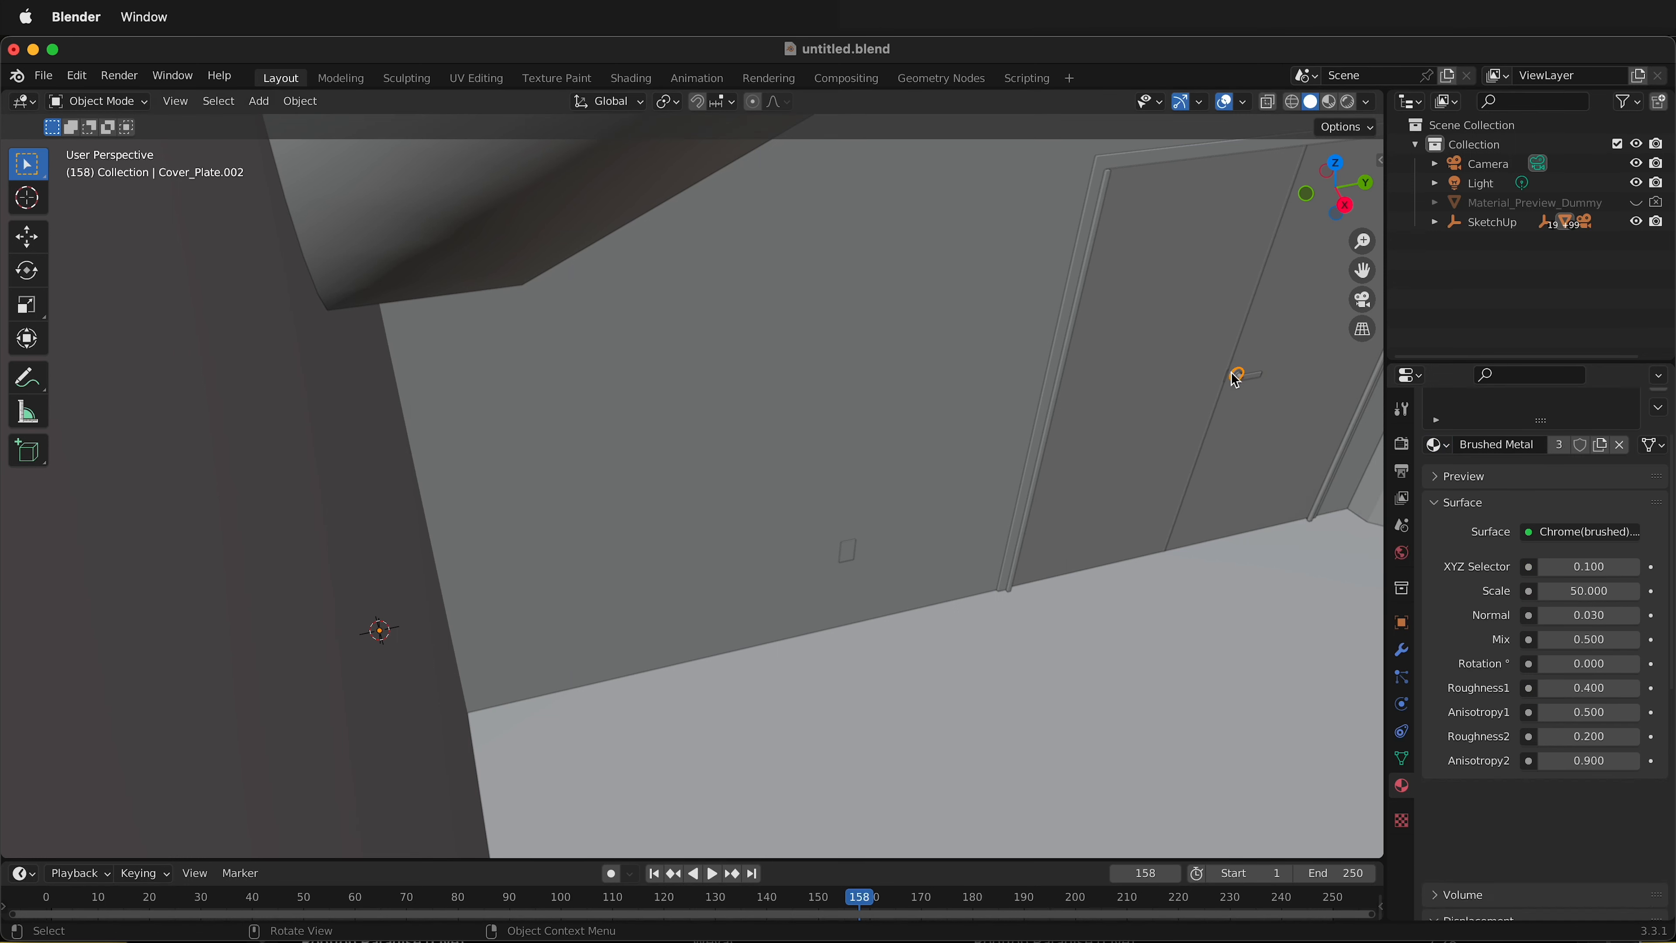